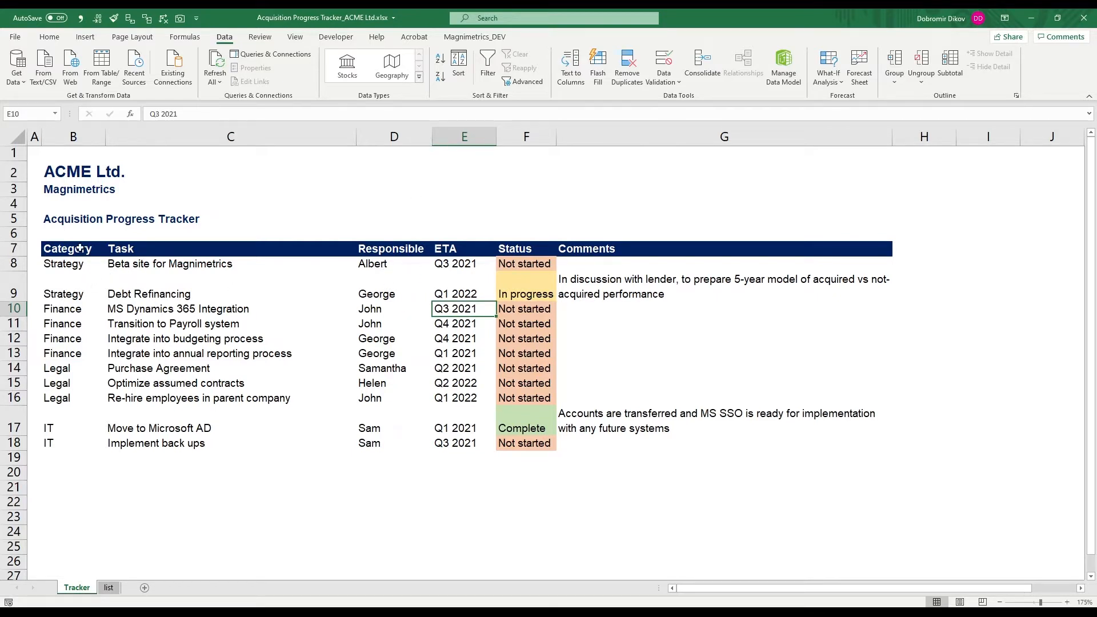
Step: Review the tracker title, the Debt Refinancing status dropdown and its three allowed values on the list sheet
{"action": "left_click", "coordinate": [66, 220]}
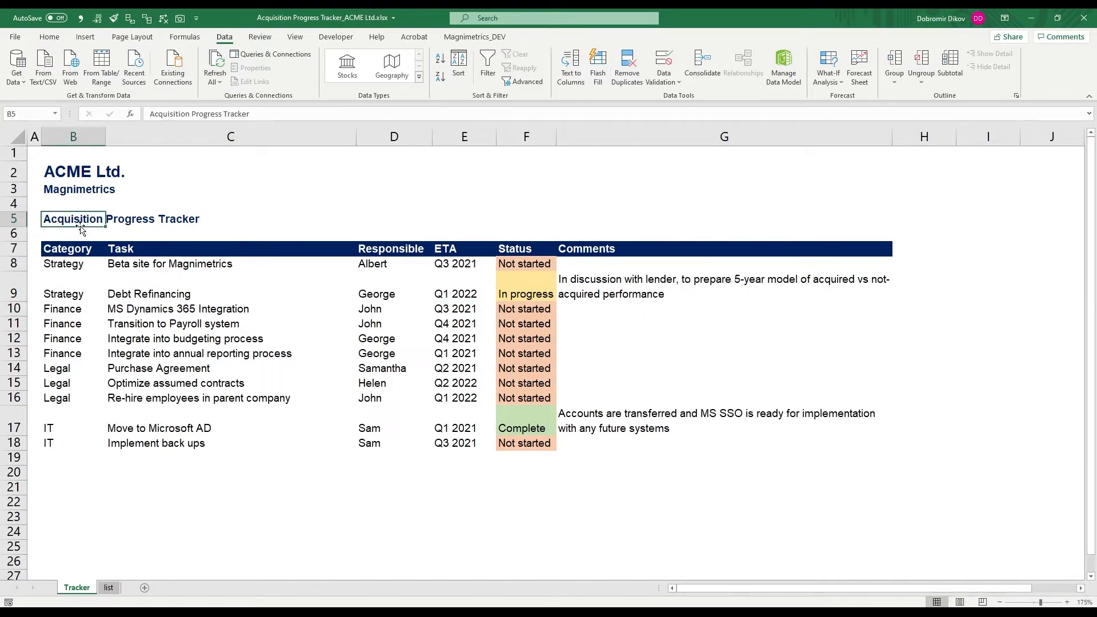
{"action": "left_click", "coordinate": [79, 174]}
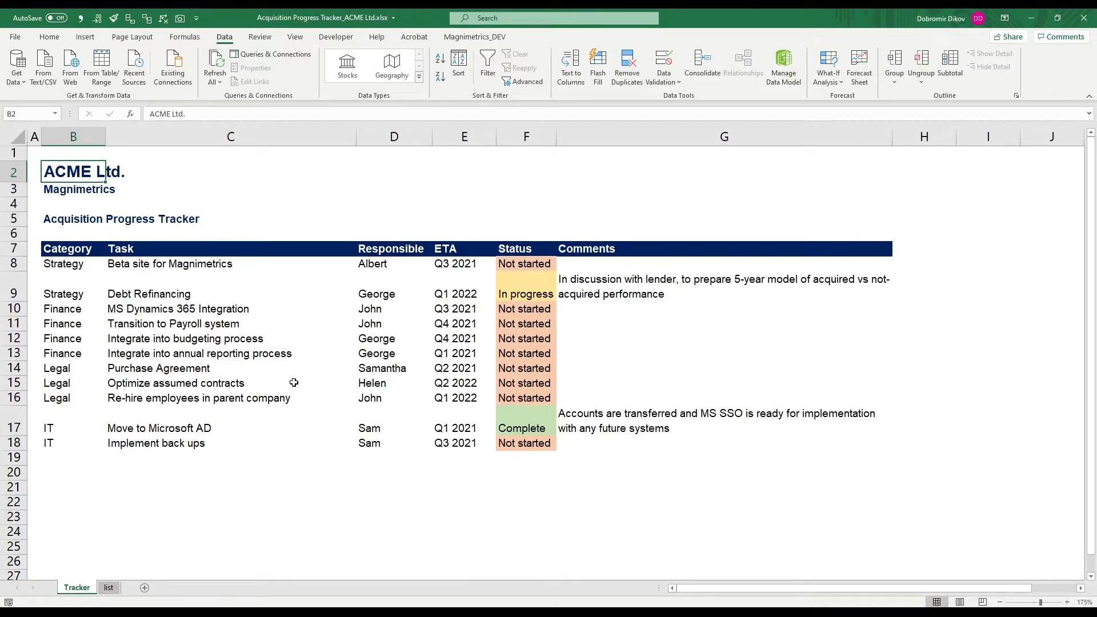
{"action": "left_click", "coordinate": [532, 296]}
{"action": "left_click", "coordinate": [564, 298]}
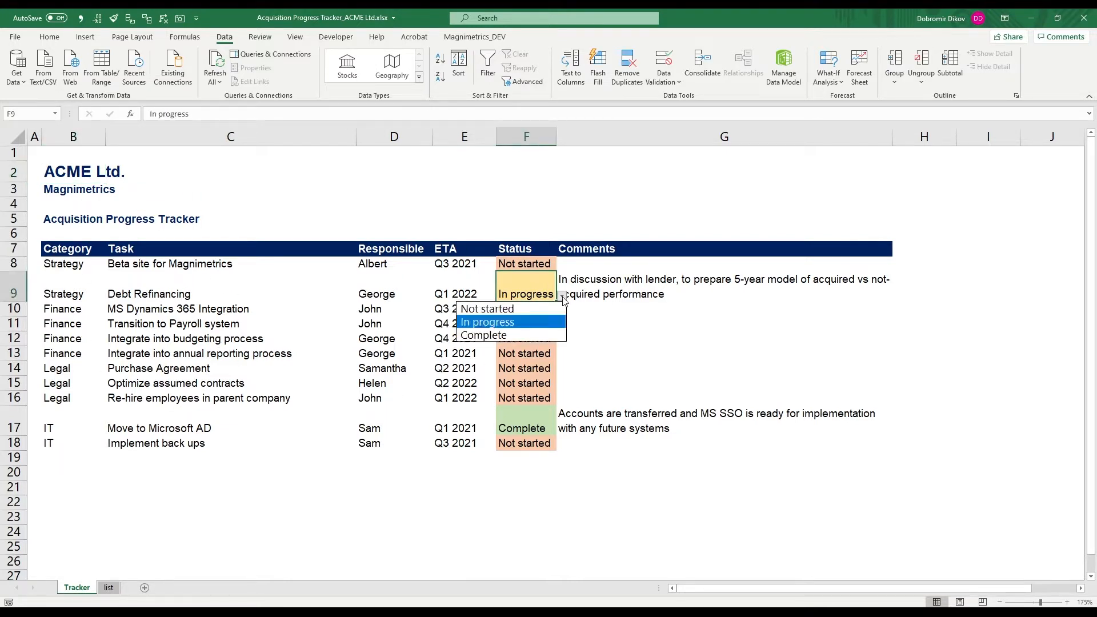
{"action": "left_click", "coordinate": [526, 265]}
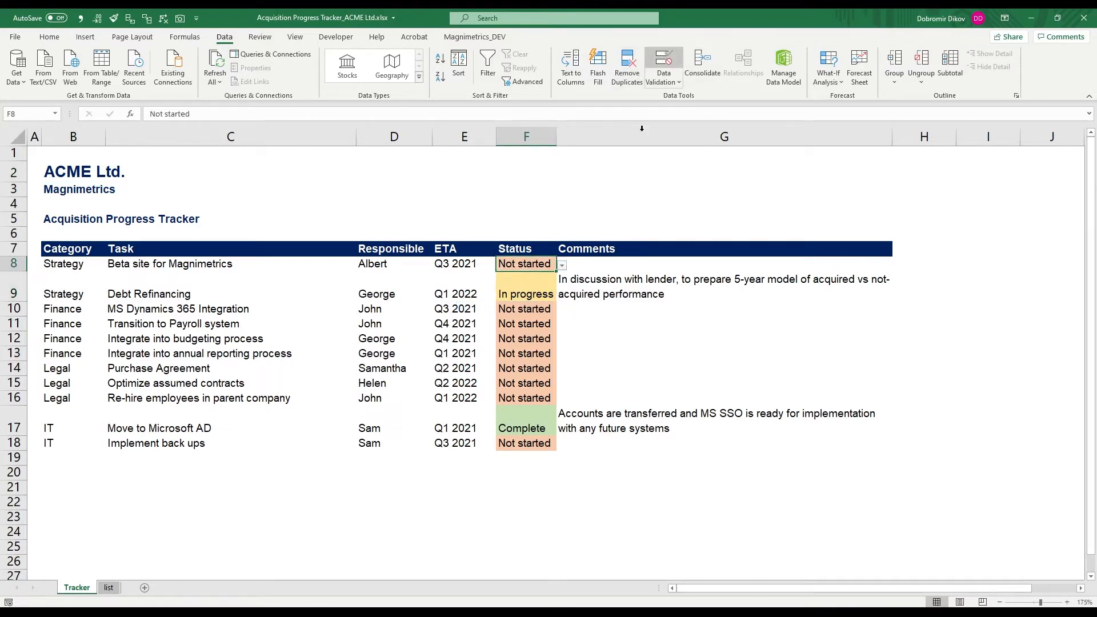
{"action": "left_click", "coordinate": [109, 588]}
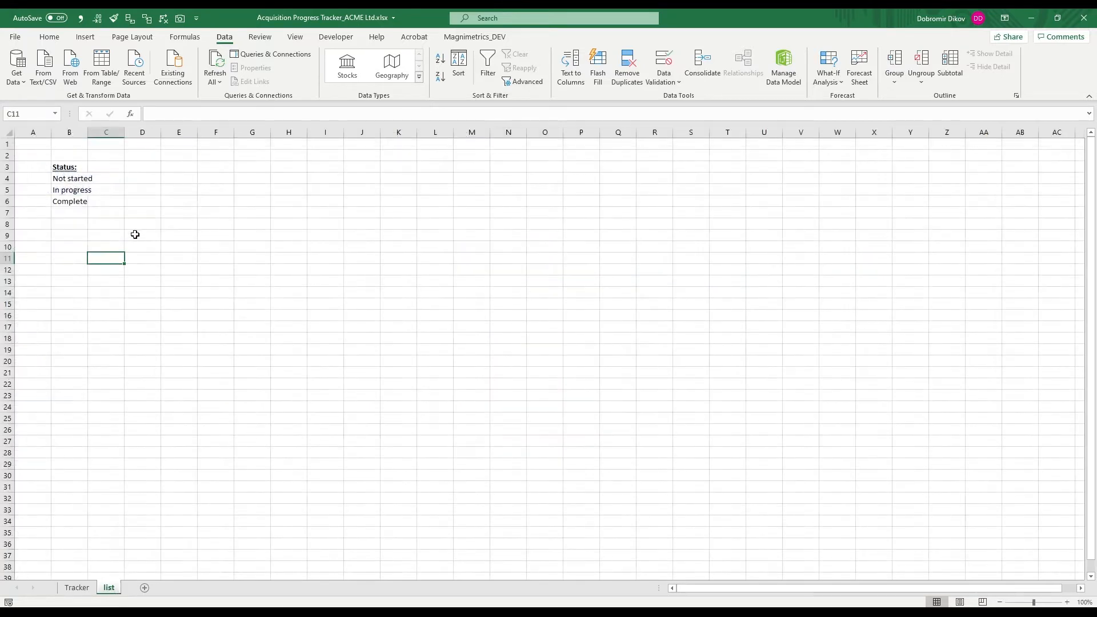
{"action": "left_click_drag", "start_coordinate": [83, 182], "coordinate": [74, 201]}
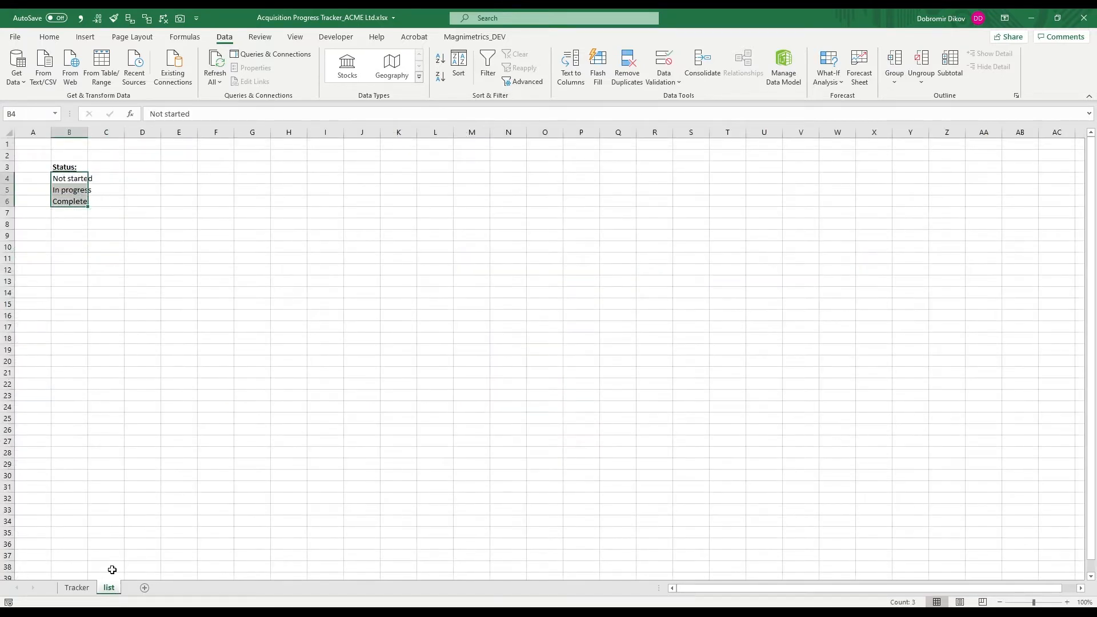
{"action": "left_click", "coordinate": [77, 587]}
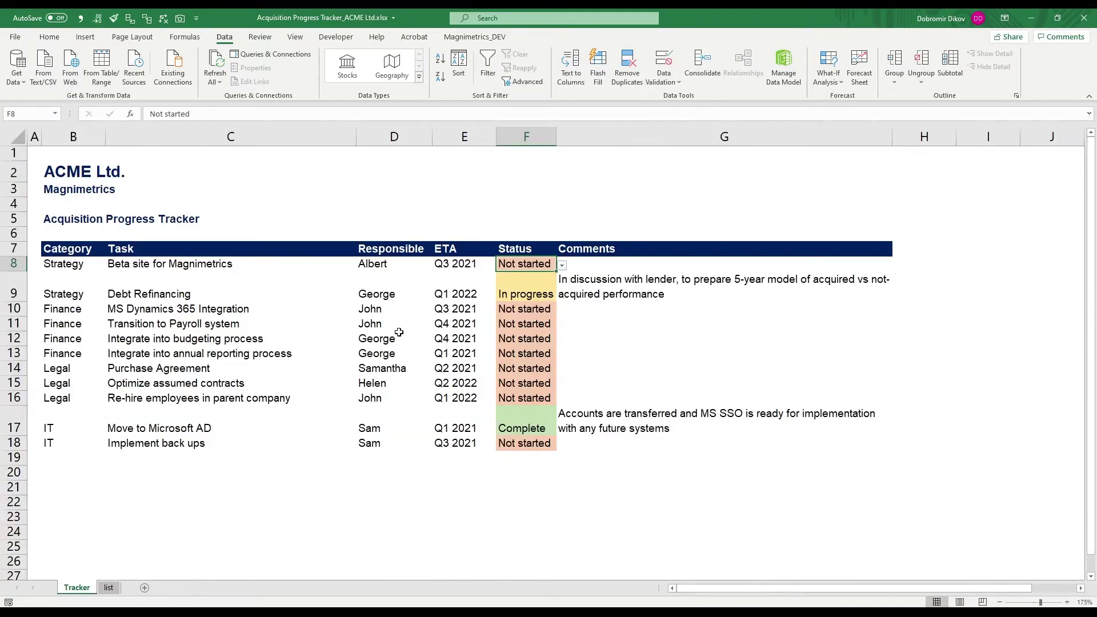
Step: Look over the Strategy category, the MS Dynamics task row and the task comments on the Tracker
{"action": "left_click", "coordinate": [74, 299]}
{"action": "left_click", "coordinate": [181, 308]}
{"action": "left_click", "coordinate": [392, 309]}
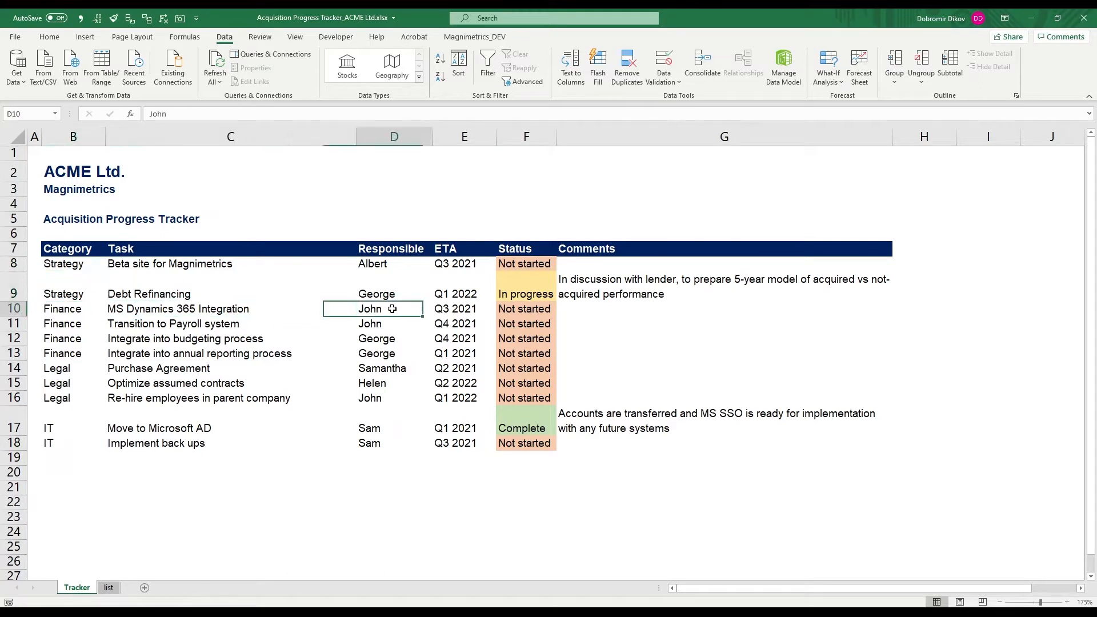
{"action": "left_click", "coordinate": [459, 309]}
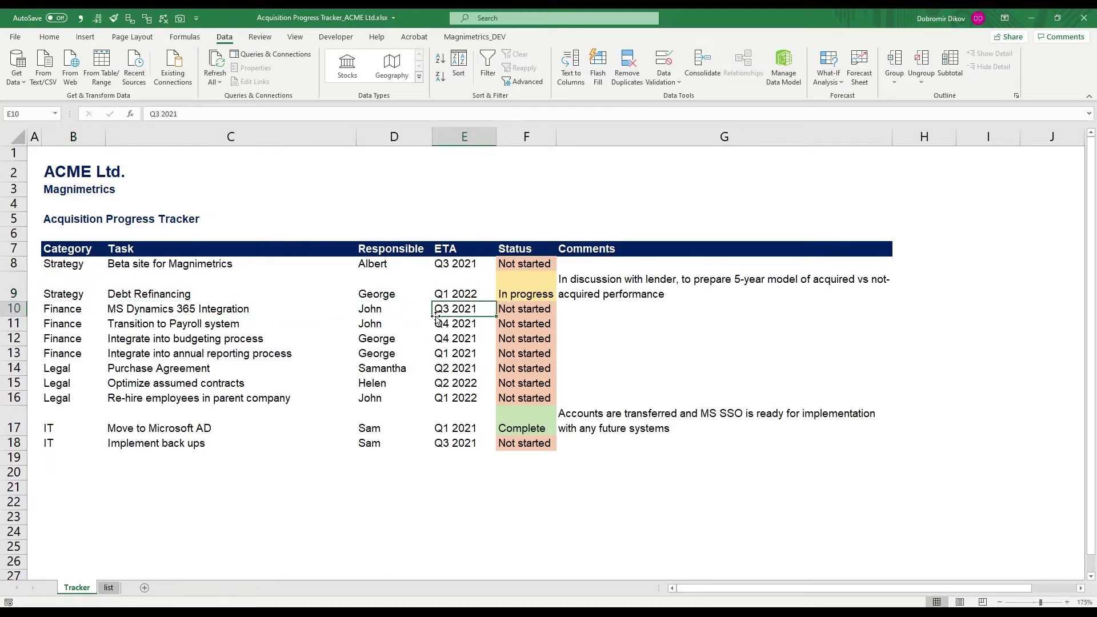
{"action": "left_click", "coordinate": [596, 290]}
{"action": "left_click", "coordinate": [596, 414]}
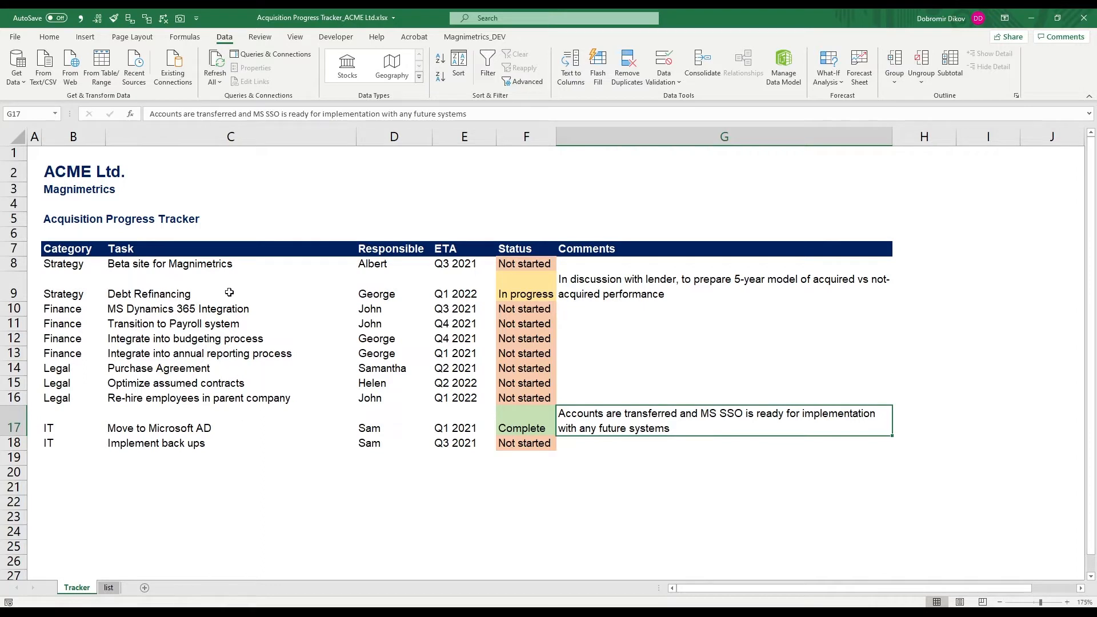
{"action": "left_click", "coordinate": [60, 169]}
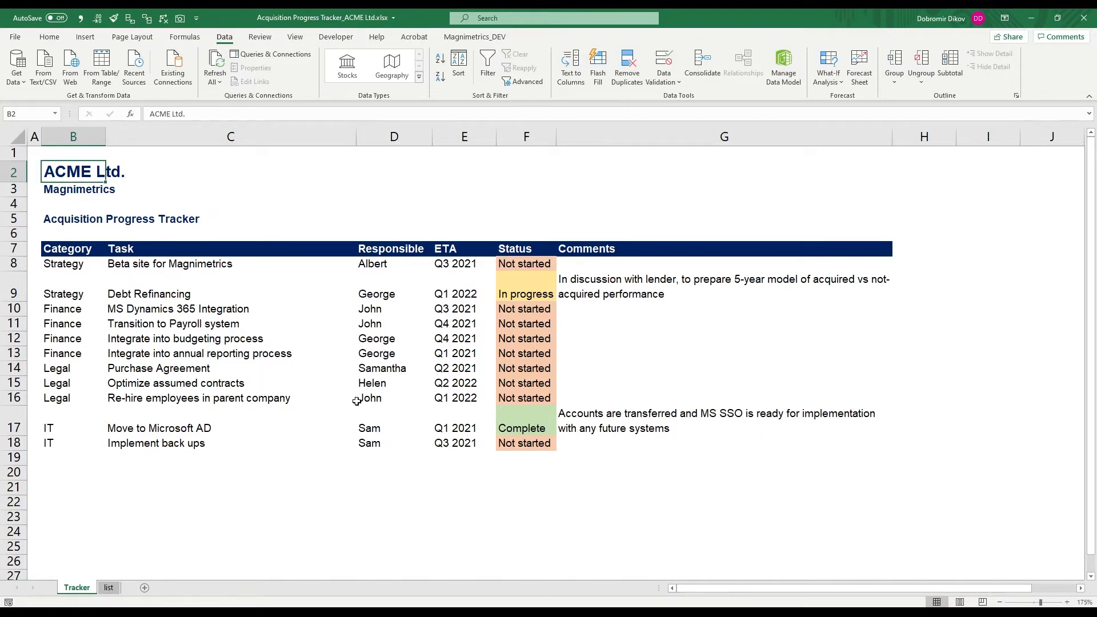
Step: Add a 'Print Out?' heading in H7 beside the tracker's header row
{"action": "left_click", "coordinate": [858, 253]}
{"action": "left_click", "coordinate": [912, 251]}
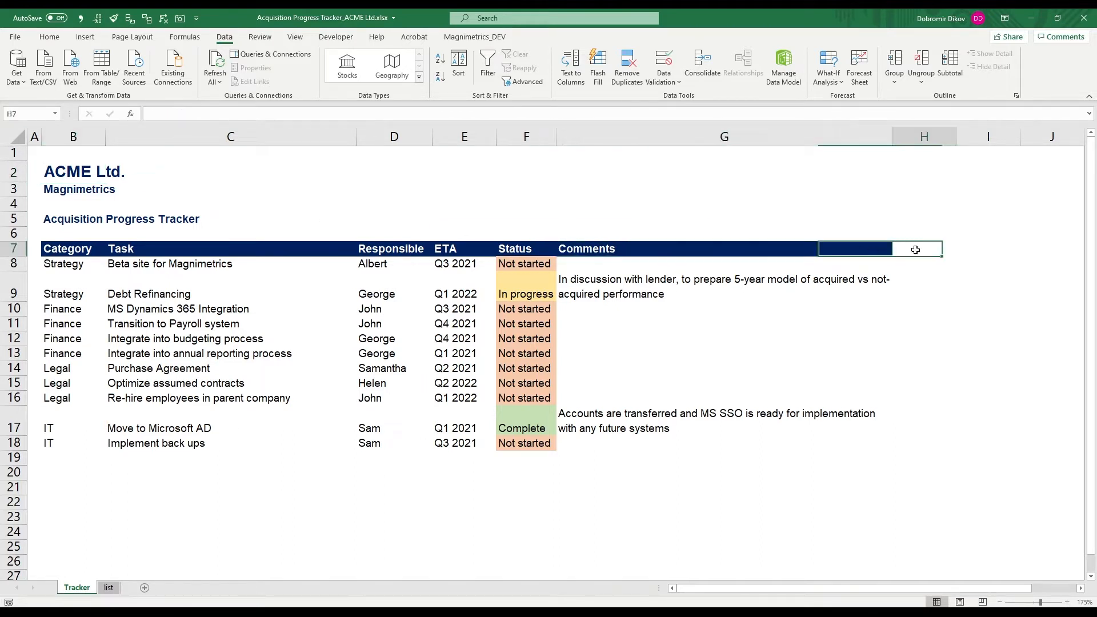
{"action": "left_click", "coordinate": [968, 249]}
{"action": "left_click", "coordinate": [925, 247]}
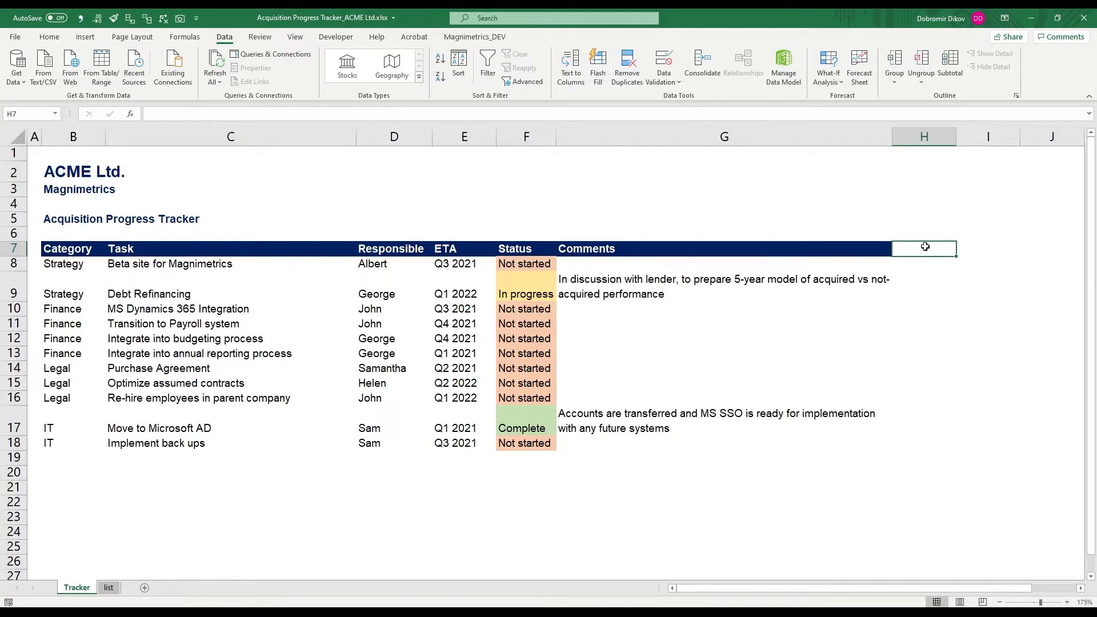
{"action": "type", "text": "Print Out?"}
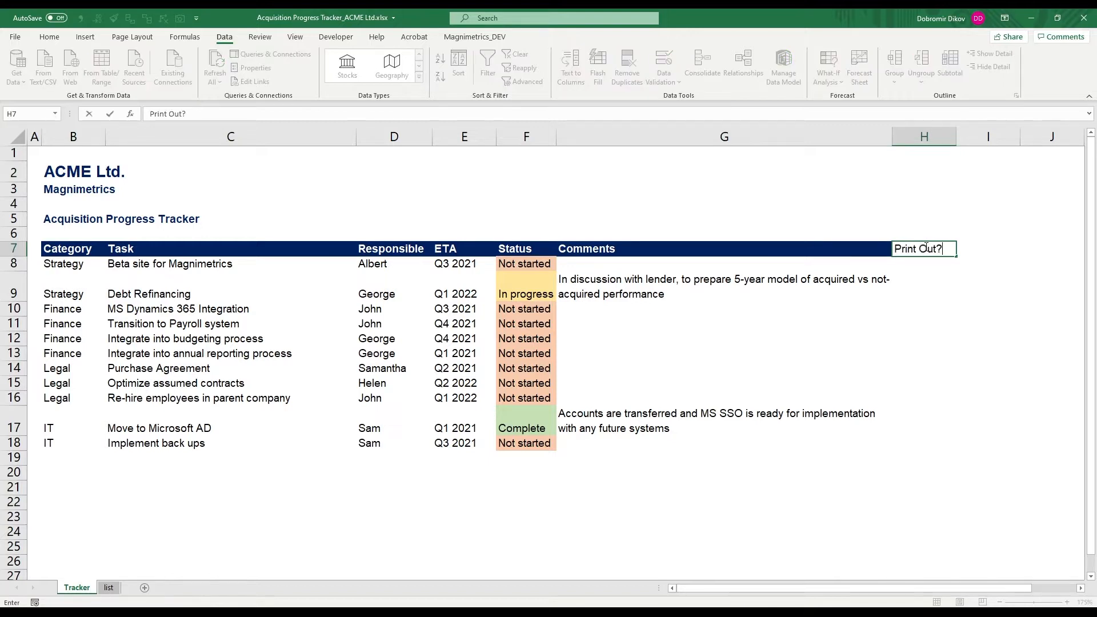
{"action": "key", "text": "ctrl+Return"}
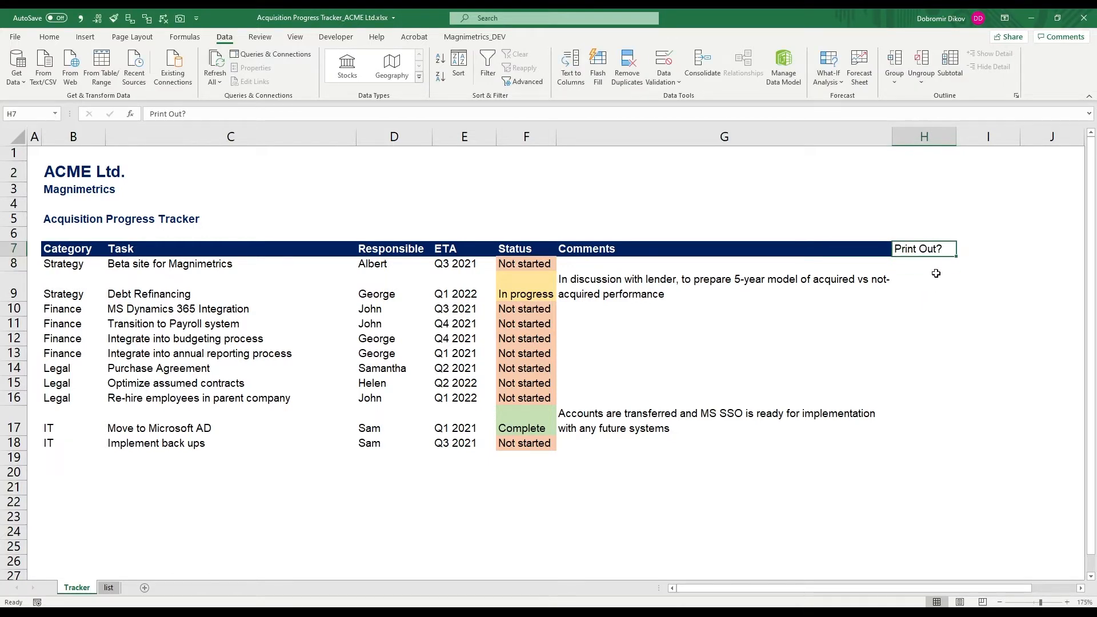
{"action": "left_click_drag", "start_coordinate": [923, 264], "coordinate": [926, 562]}
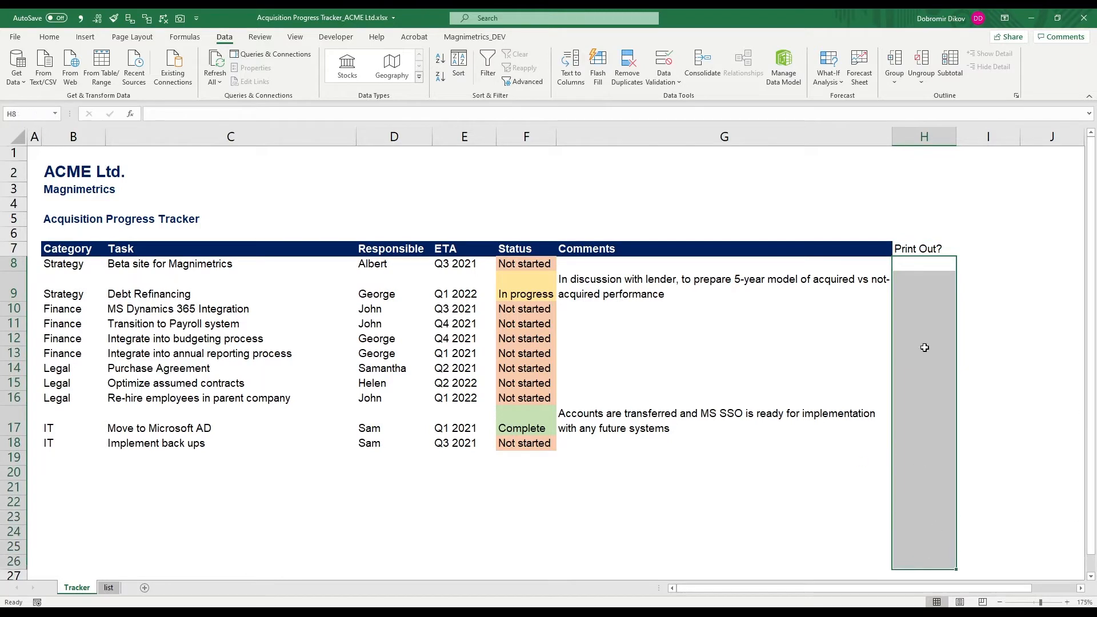
{"action": "left_click", "coordinate": [49, 37]}
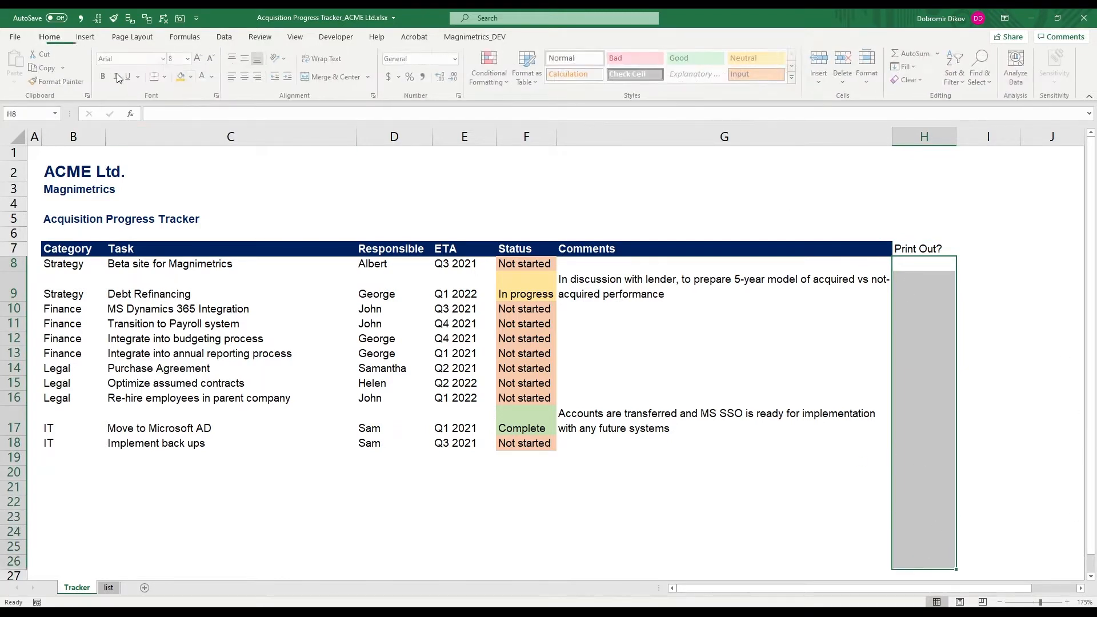
Step: Mark every task row with an x in the Print Out? column, filled down to row 18
{"action": "left_click", "coordinate": [926, 285]}
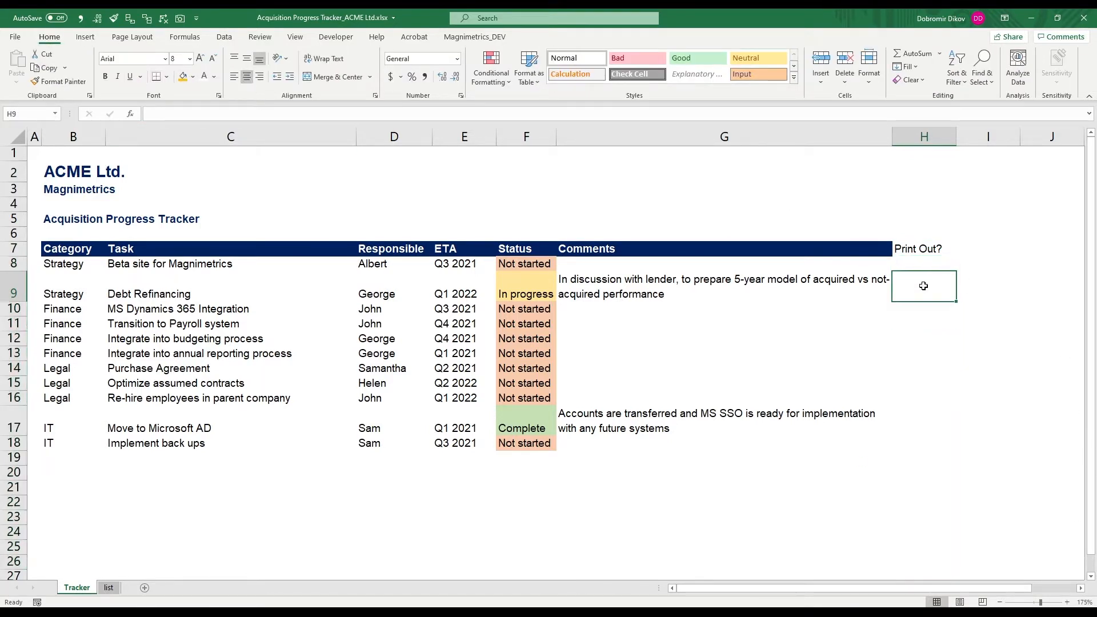
{"action": "left_click", "coordinate": [913, 263]}
{"action": "type", "text": "x"}
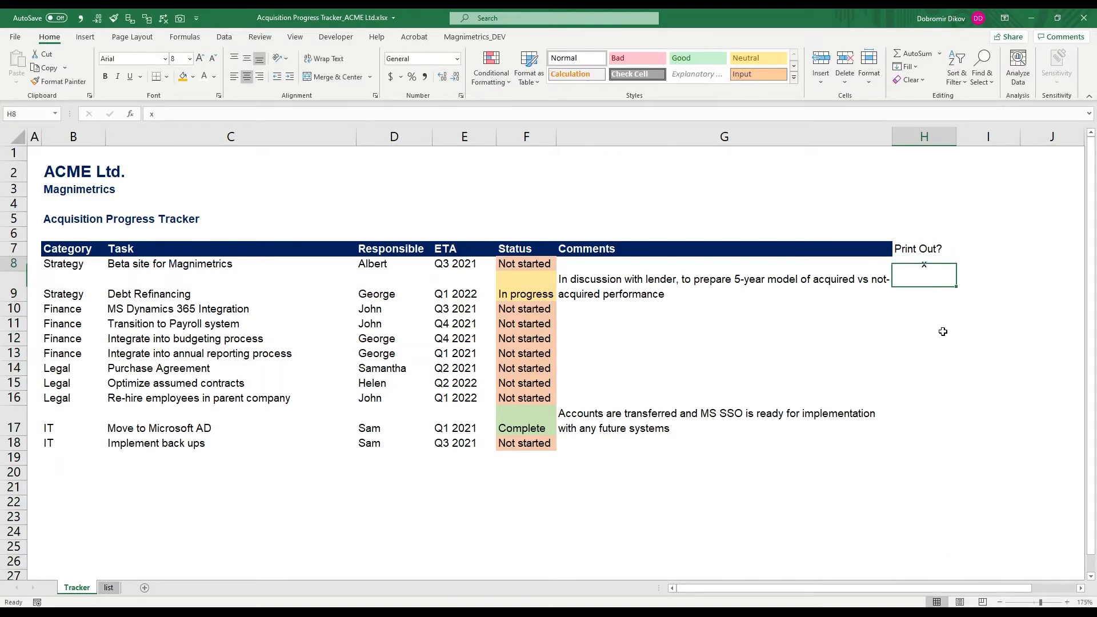
{"action": "key", "text": "shift+Down"}
{"action": "key", "text": "shift+Down"}
{"action": "key", "text": "shift+Down"}
{"action": "key", "text": "shift+Down"}
{"action": "key", "text": "shift+Down"}
{"action": "key", "text": "shift+Down"}
{"action": "key", "text": "shift+Down"}
{"action": "key", "text": "shift+Down"}
{"action": "key", "text": "shift+Down"}
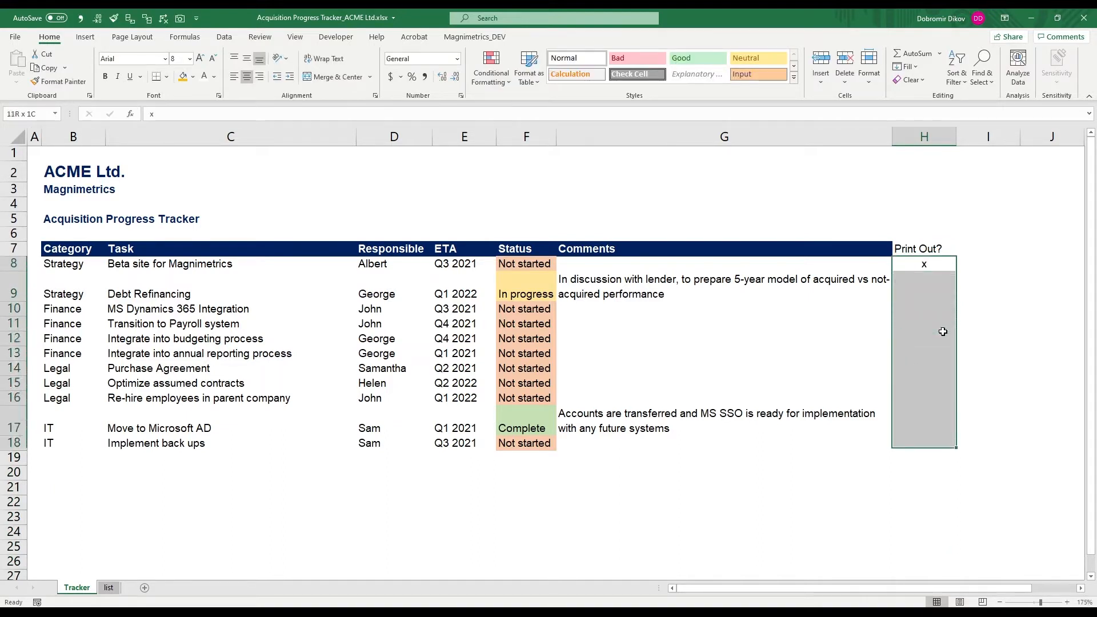
{"action": "key", "text": "shift+Down"}
{"action": "key", "text": "ctrl+d"}
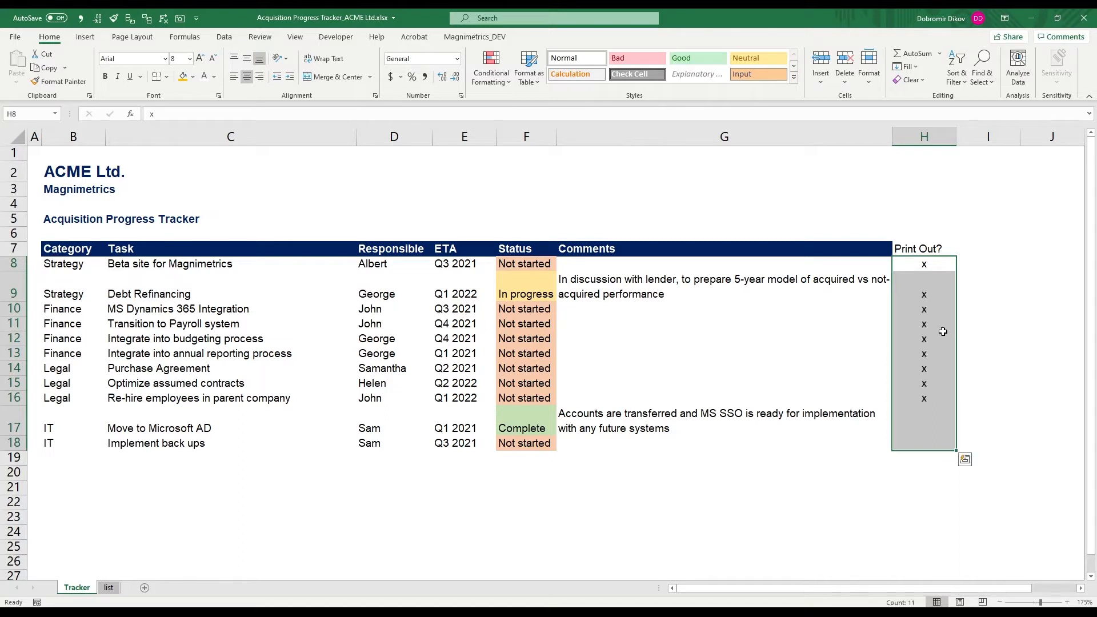
{"action": "key", "text": "Up"}
{"action": "key", "text": "Down"}
{"action": "key", "text": "Down"}
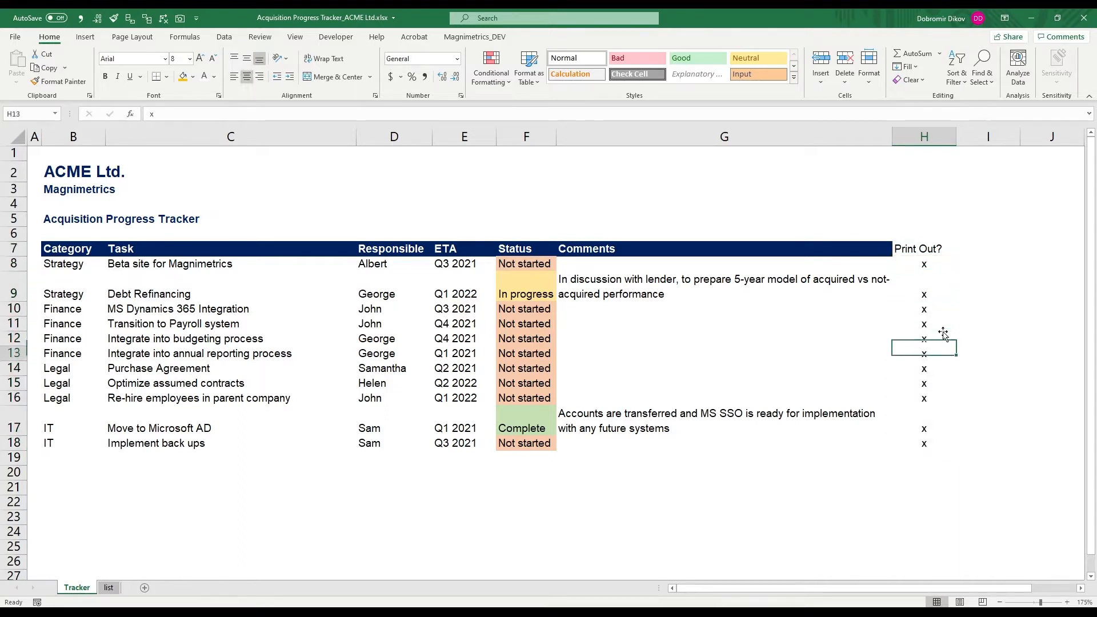
{"action": "key", "text": "Up"}
{"action": "key", "text": "Up"}
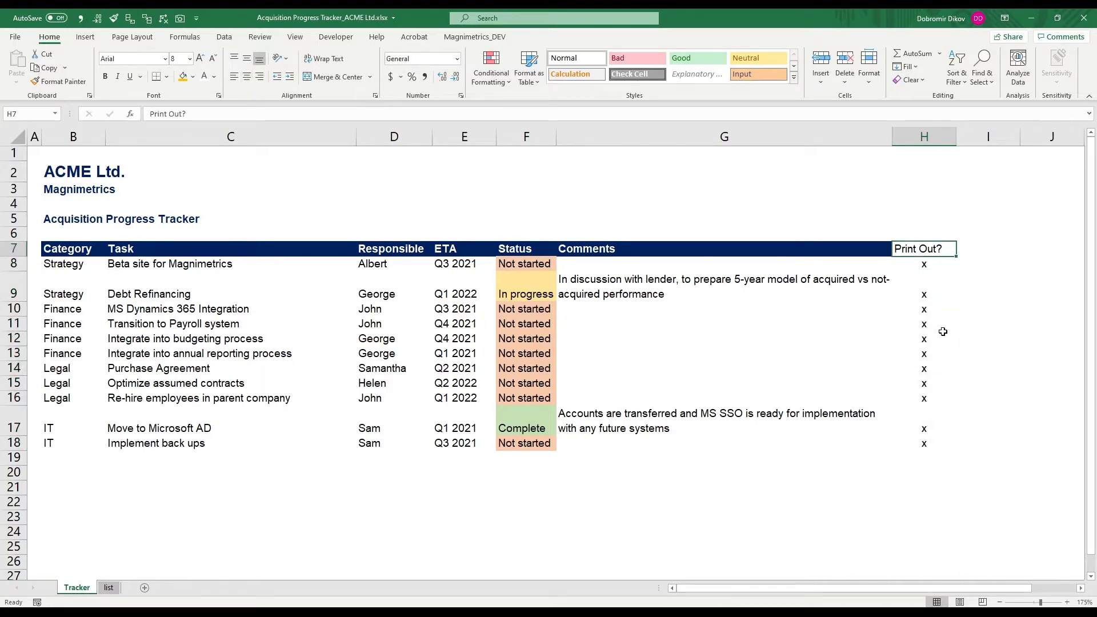
{"action": "key", "text": "Right"}
{"action": "type", "text": "Catego"}
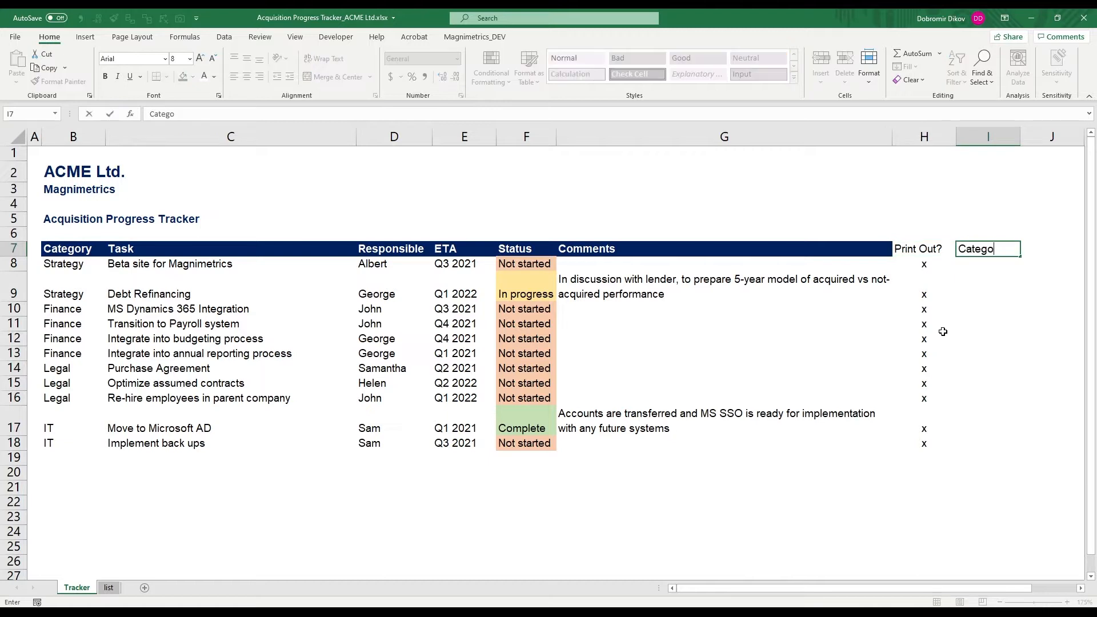
{"action": "type", "text": "ry?"}
Step: Add a 'Category?' heading in I7 and clear any stray x marks below it
{"action": "key", "text": "Return"}
{"action": "key", "text": "shift+Down"}
{"action": "key", "text": "shift+Down"}
{"action": "key", "text": "shift+Down"}
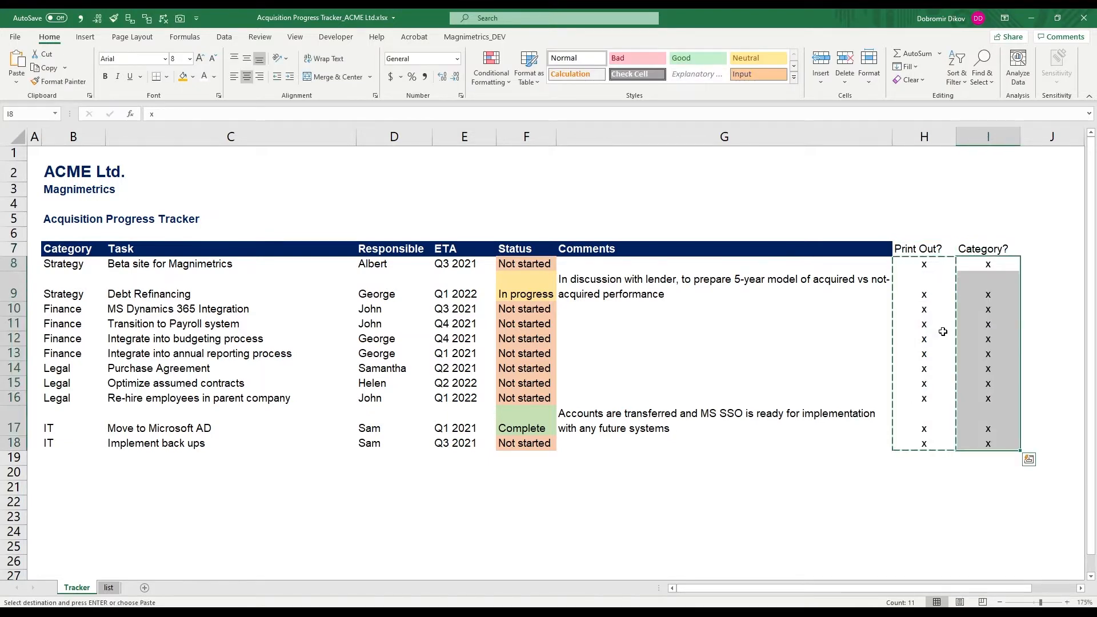
{"action": "key", "text": "Left"}
{"action": "key", "text": "Right"}
{"action": "key", "text": "Down"}
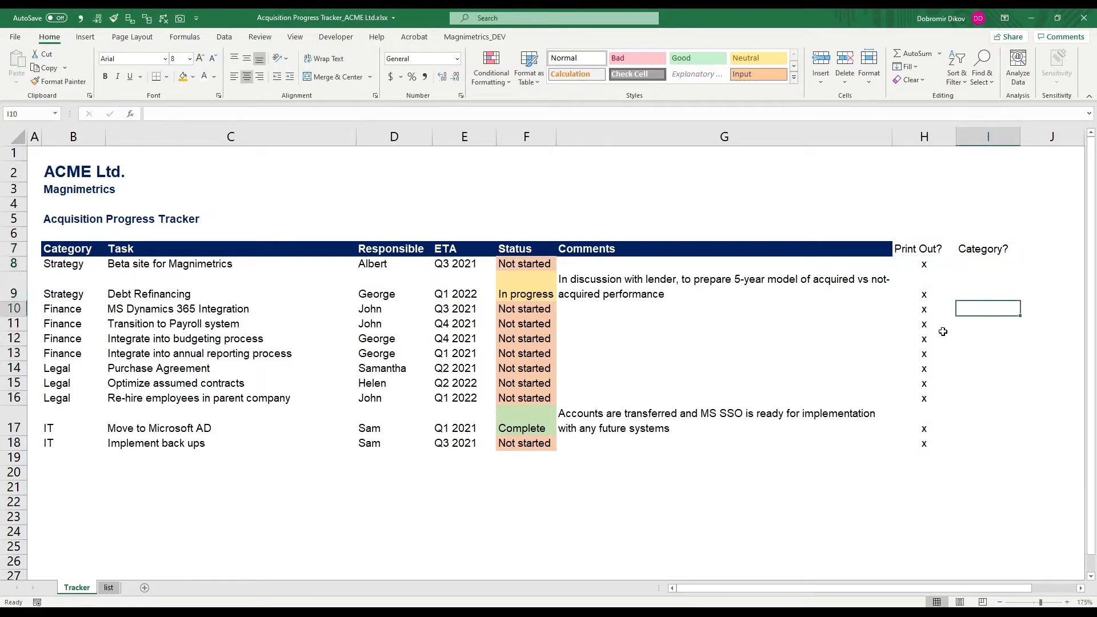
{"action": "key", "text": "Down"}
{"action": "key", "text": "Up"}
{"action": "key", "text": "Up"}
{"action": "key", "text": "Up"}
Step: Step through the Beta site and Debt Refinancing task rows to review the Tracker list
{"action": "key", "text": "Down"}
{"action": "key", "text": "Left"}
{"action": "key", "text": "Left"}
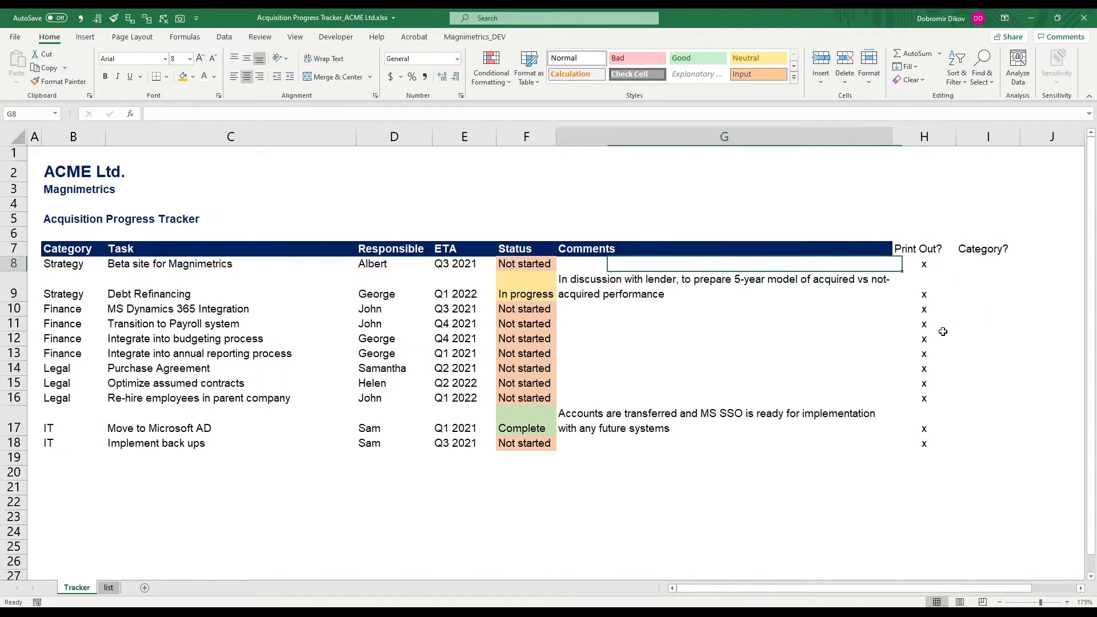
{"action": "key", "text": "Left"}
{"action": "key", "text": "Left"}
{"action": "key", "text": "Left"}
{"action": "key", "text": "Left"}
{"action": "key", "text": "Left"}
{"action": "key", "text": "Right"}
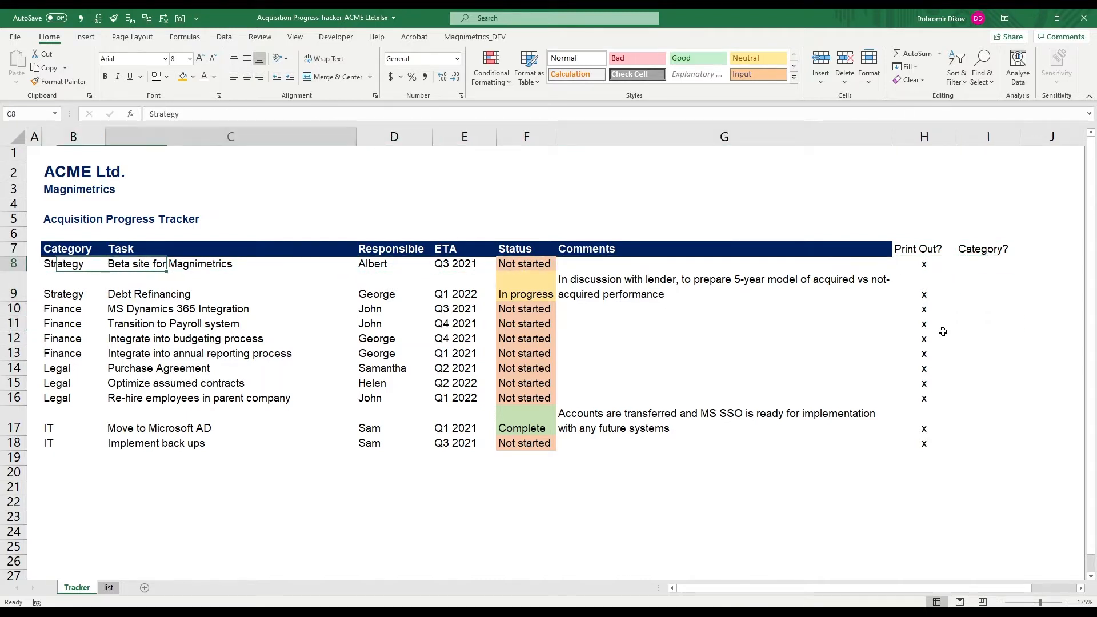
{"action": "key", "text": "Left"}
{"action": "key", "text": "Right"}
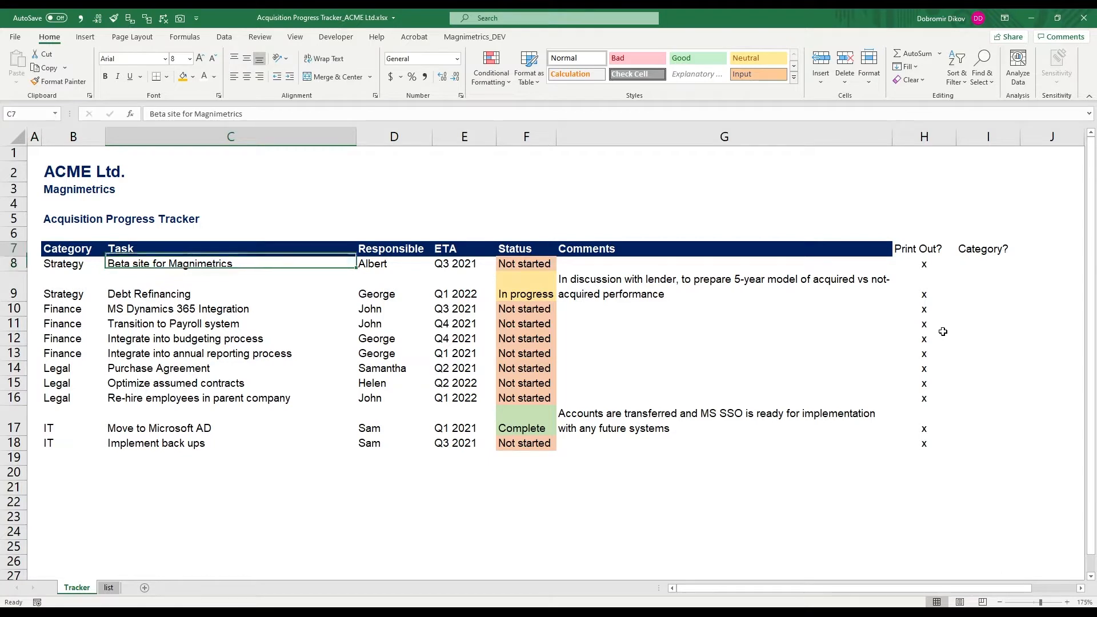
{"action": "key", "text": "ctrl+b"}
{"action": "key", "text": "Down"}
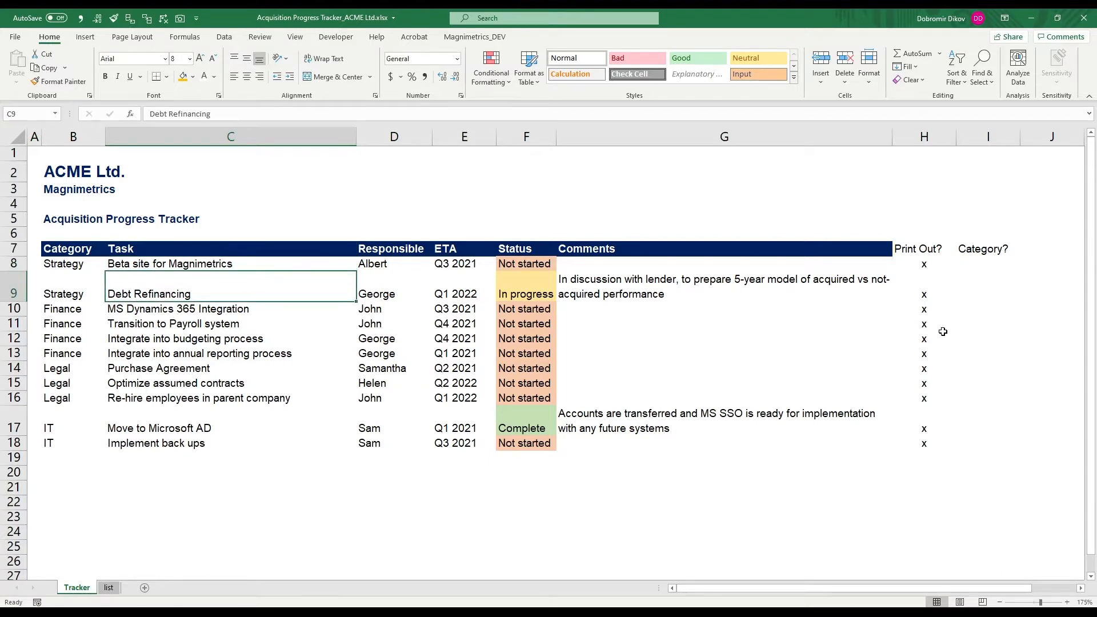
{"action": "key", "text": "Up"}
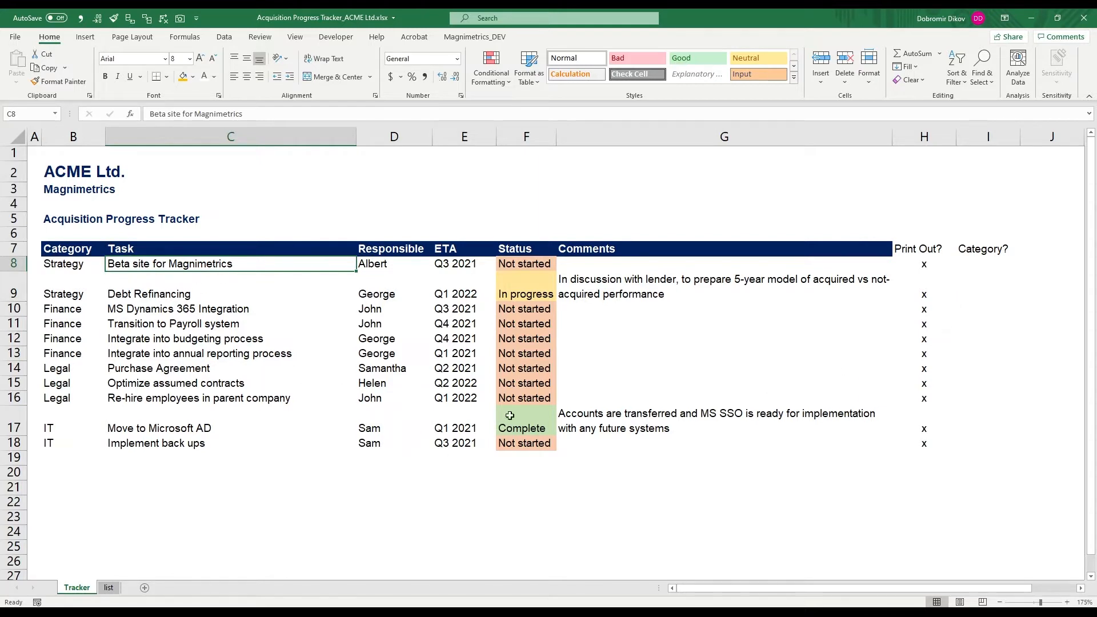
Step: Add a new sheet, move it ahead of Tracker and start the Magnimetrics Apply Formatting setup
{"action": "left_click", "coordinate": [144, 586]}
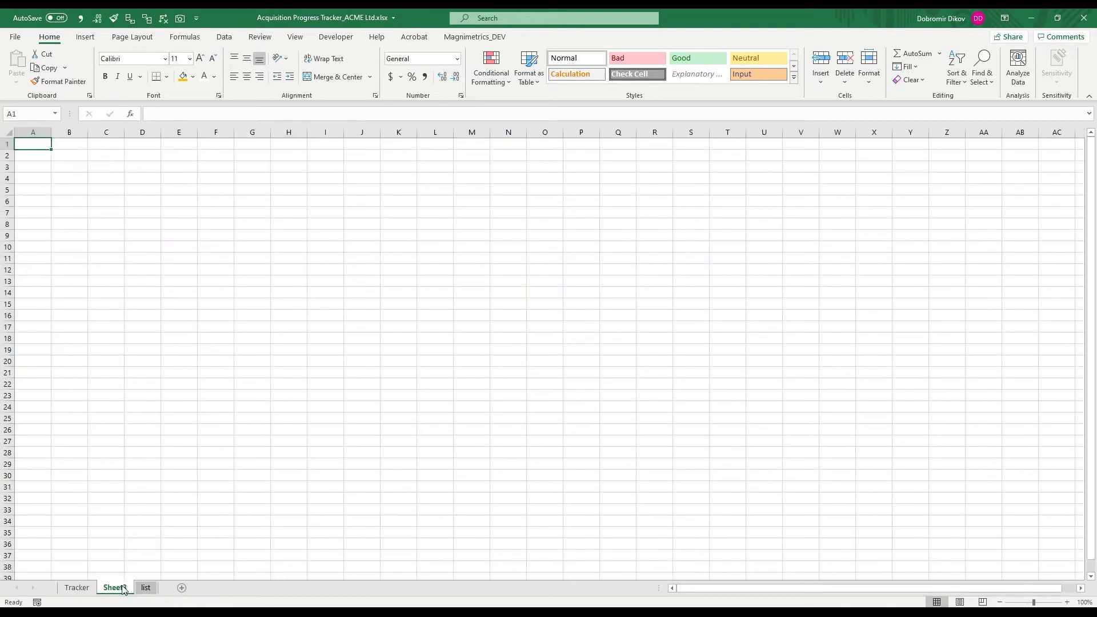
{"action": "left_click_drag", "start_coordinate": [84, 587], "coordinate": [78, 590]}
{"action": "left_click", "coordinate": [475, 36]}
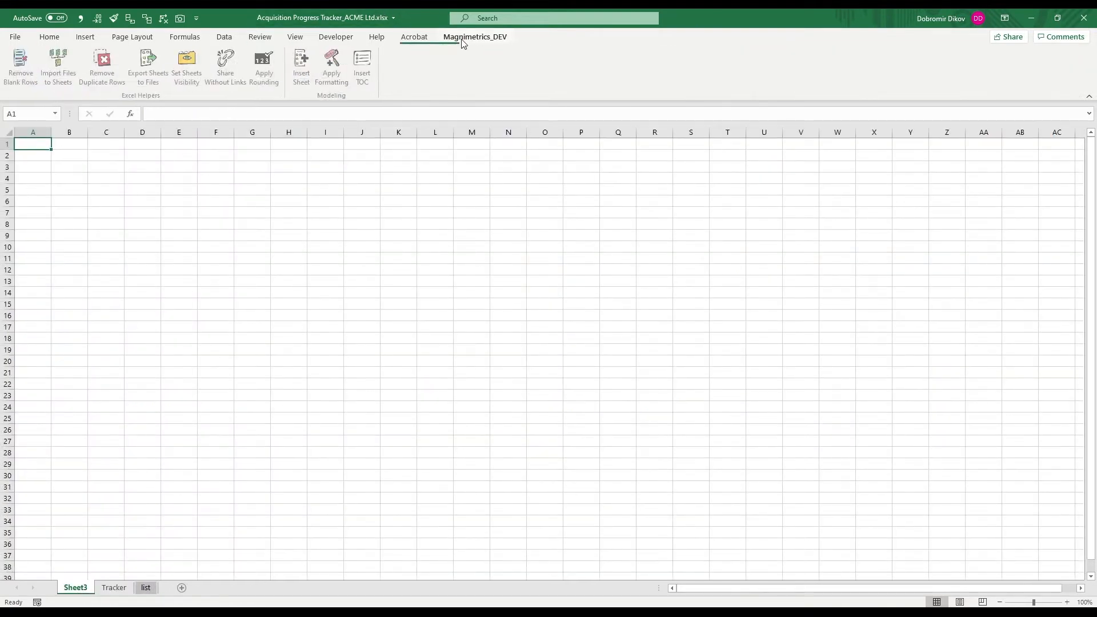
{"action": "left_click", "coordinate": [333, 67]}
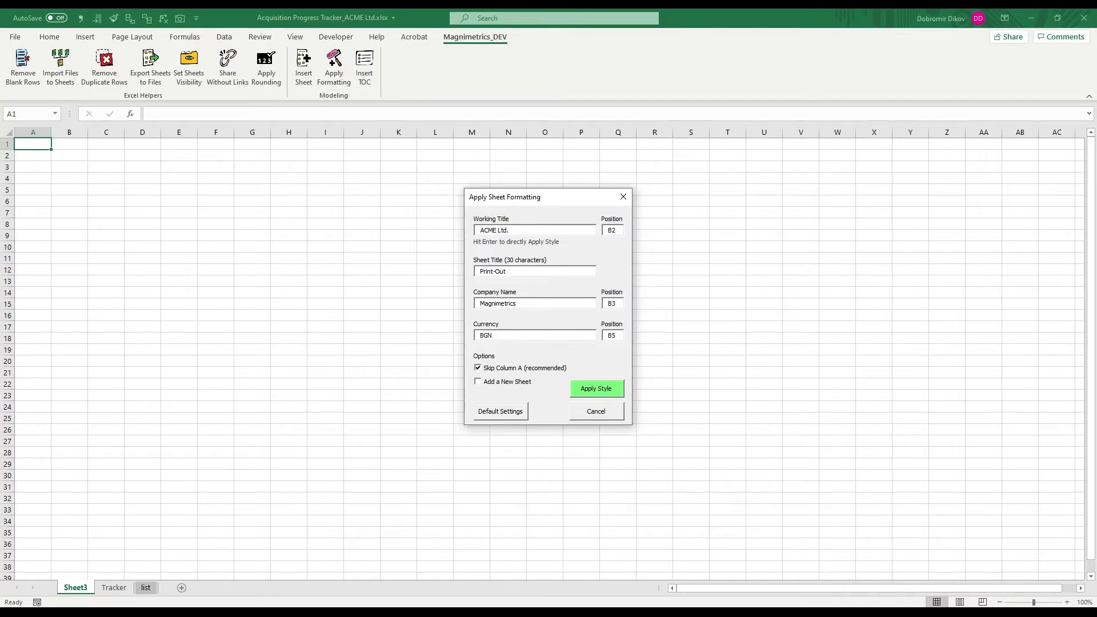
Step: Style the sheet as Print-Out with ACME Ltd. title, Magnimetrics company name and BGN currency
{"action": "key", "text": "Tab"}
{"action": "key", "text": "Tab"}
{"action": "key", "text": "Tab"}
{"action": "key", "text": "Tab"}
{"action": "key", "text": "Tab"}
{"action": "key", "text": "Tab"}
{"action": "key", "text": "Tab"}
{"action": "key", "text": "Return"}
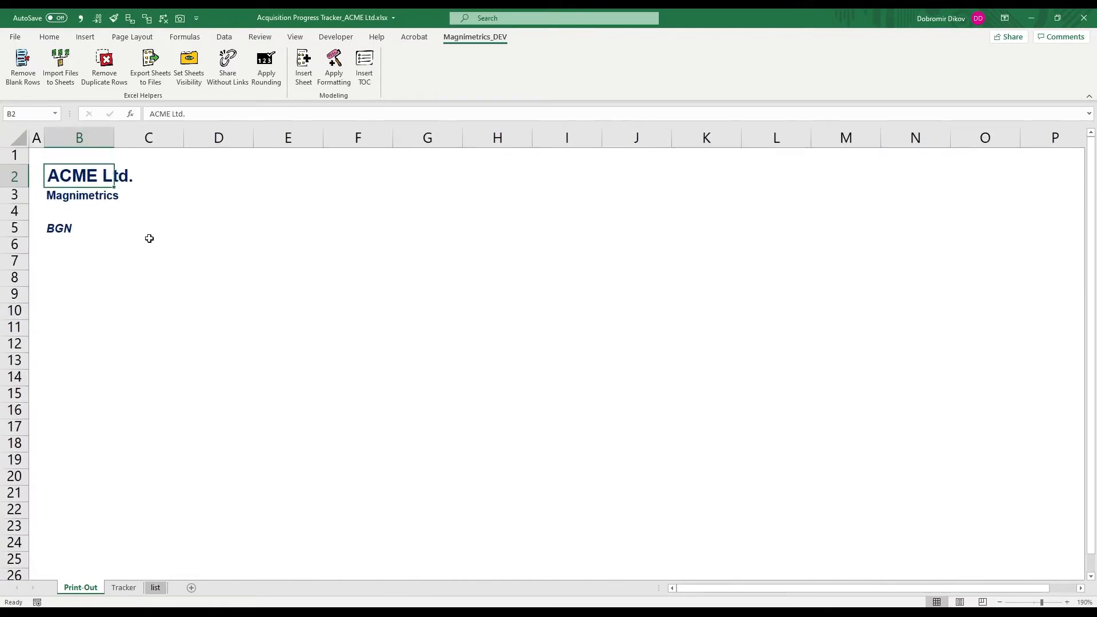
{"action": "type", "text": "="}
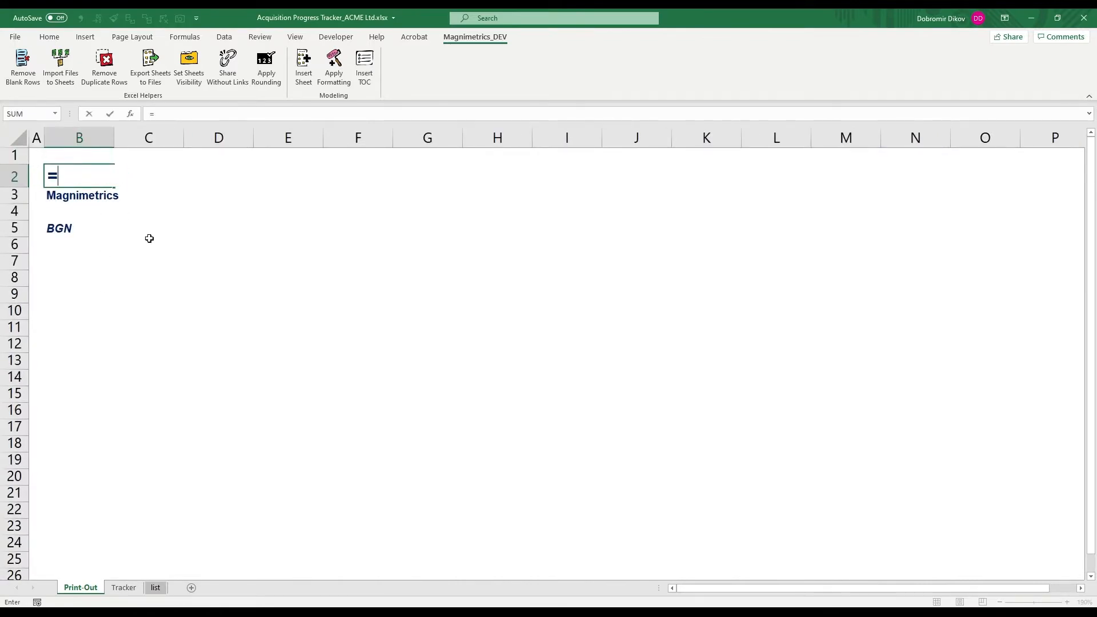
Step: Link Print-Out's B2 and B3 to Tracker's ACME Ltd. and Magnimetrics cells
{"action": "key", "text": "ctrl+Page_Down"}
{"action": "left_click", "coordinate": [77, 172]}
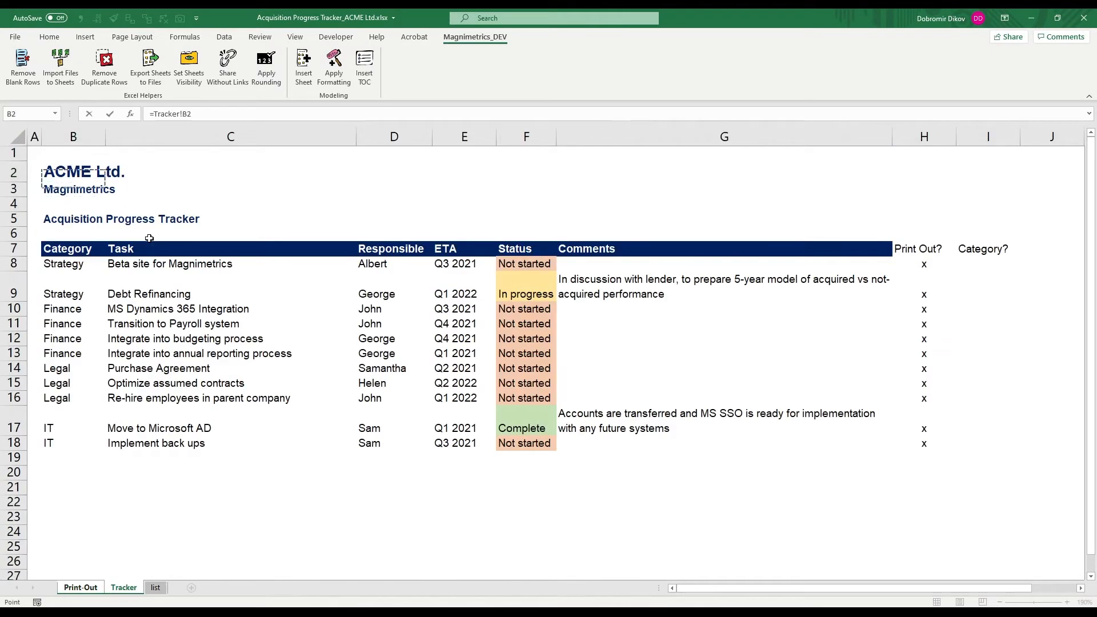
{"action": "key", "text": "Return"}
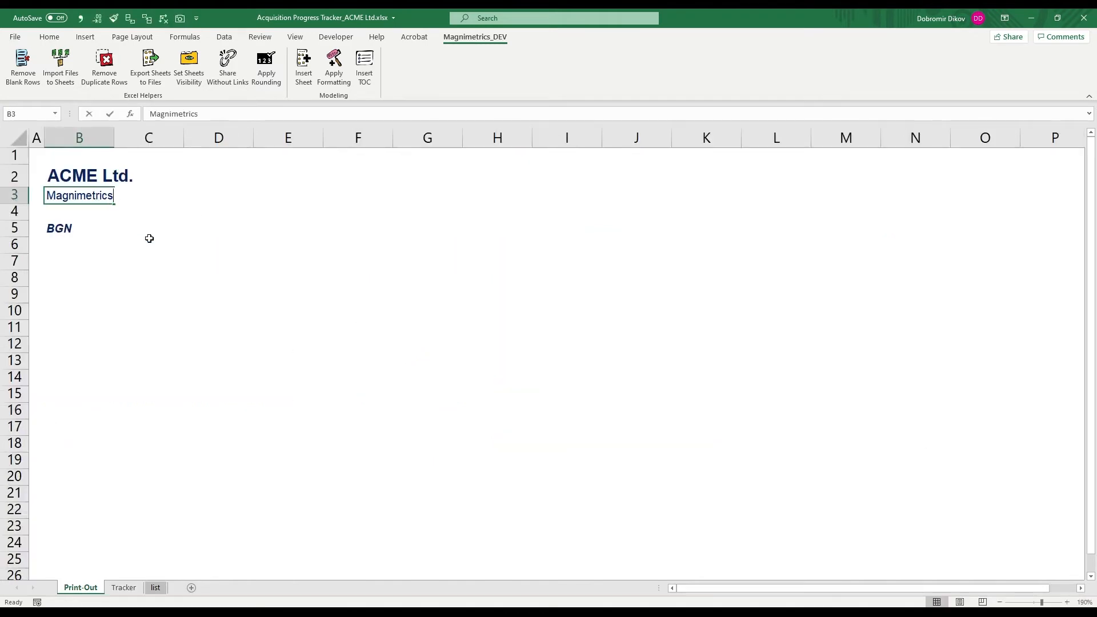
{"action": "type", "text": "="}
{"action": "key", "text": "ctrl+Page_Down"}
{"action": "key", "text": "Return"}
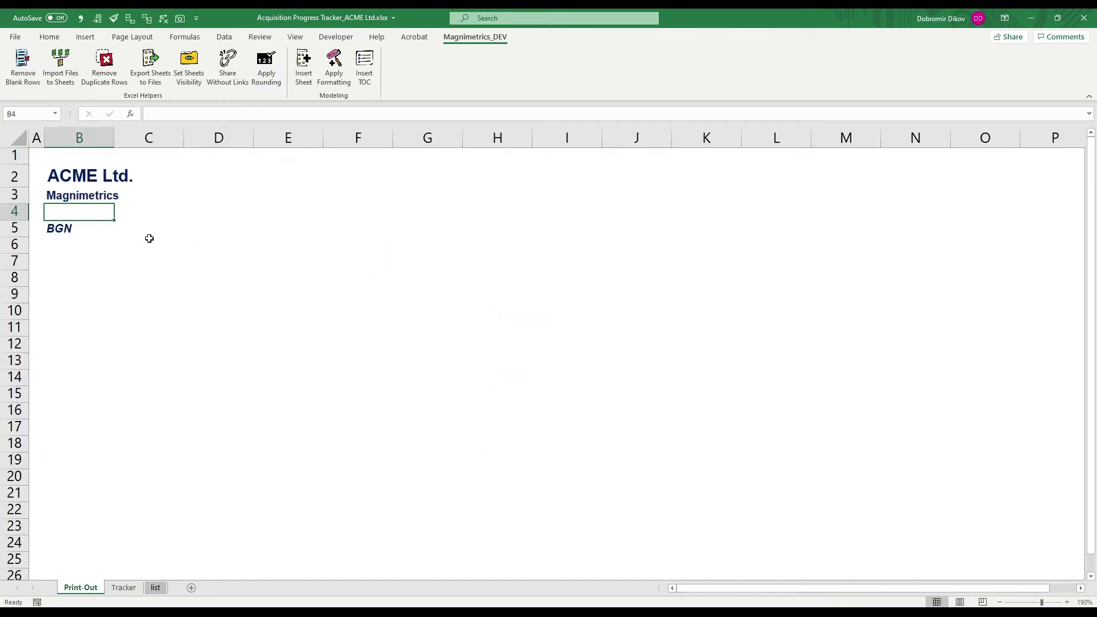
Step: Copy the Magnimetrics link formula ready for the subtitle row
{"action": "key", "text": "Up"}
{"action": "key", "text": "ctrl+c"}
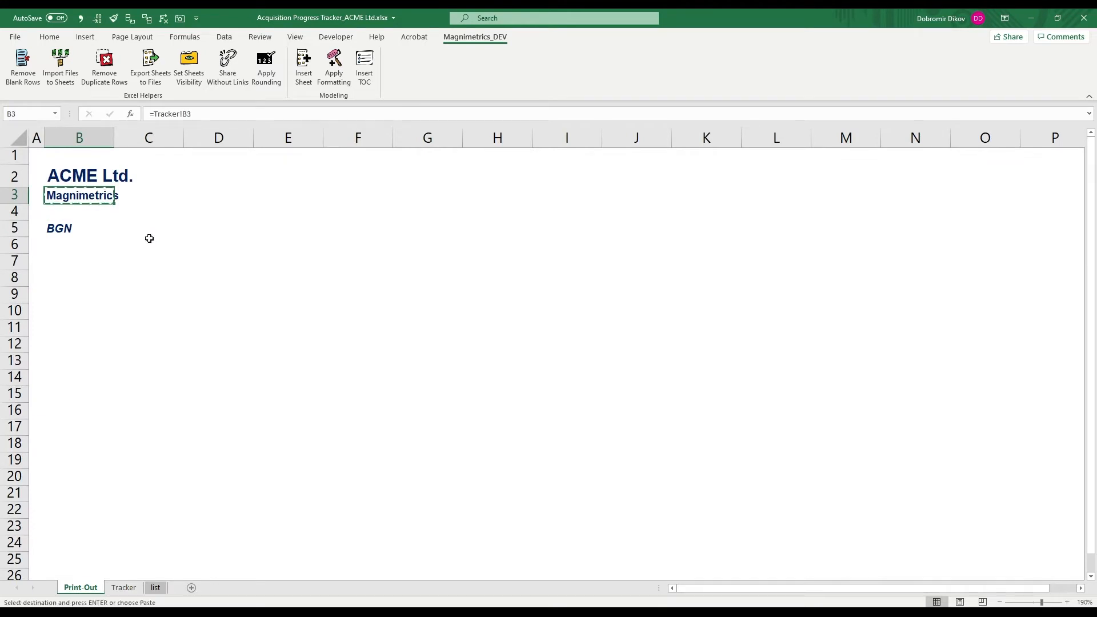
{"action": "key", "text": "Down"}
{"action": "key", "text": "Down"}
Step: Paste the link into B5 to pull the Acquisition Progress Tracker subtitle
{"action": "key", "text": "ctrl+v"}
{"action": "key", "text": "Down"}
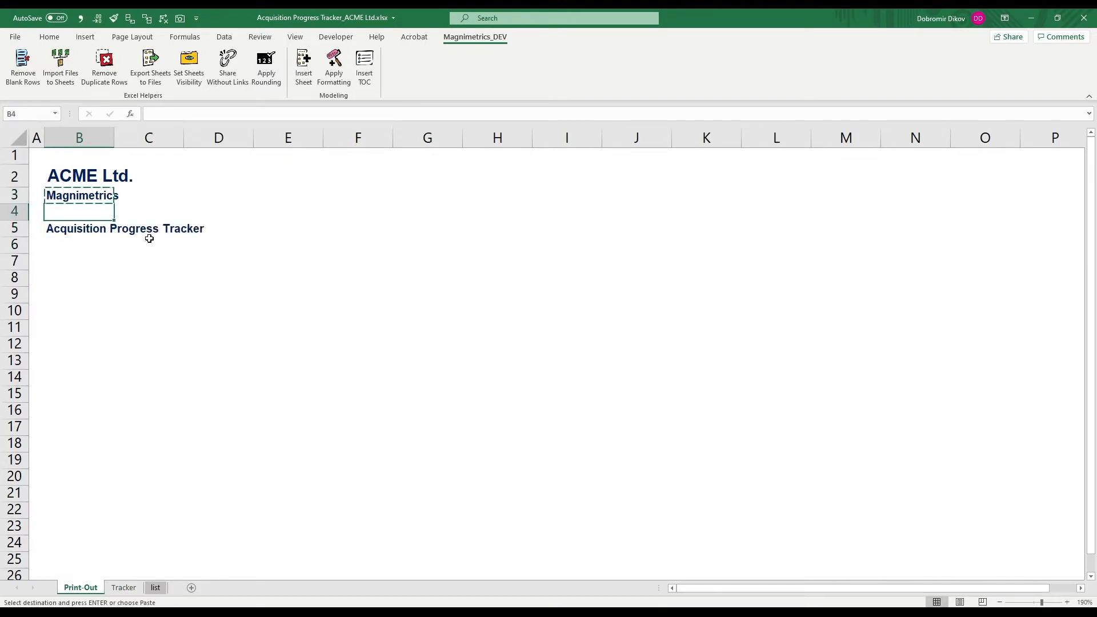
{"action": "key", "text": "Down"}
{"action": "key", "text": "Down"}
{"action": "type", "text": "="}
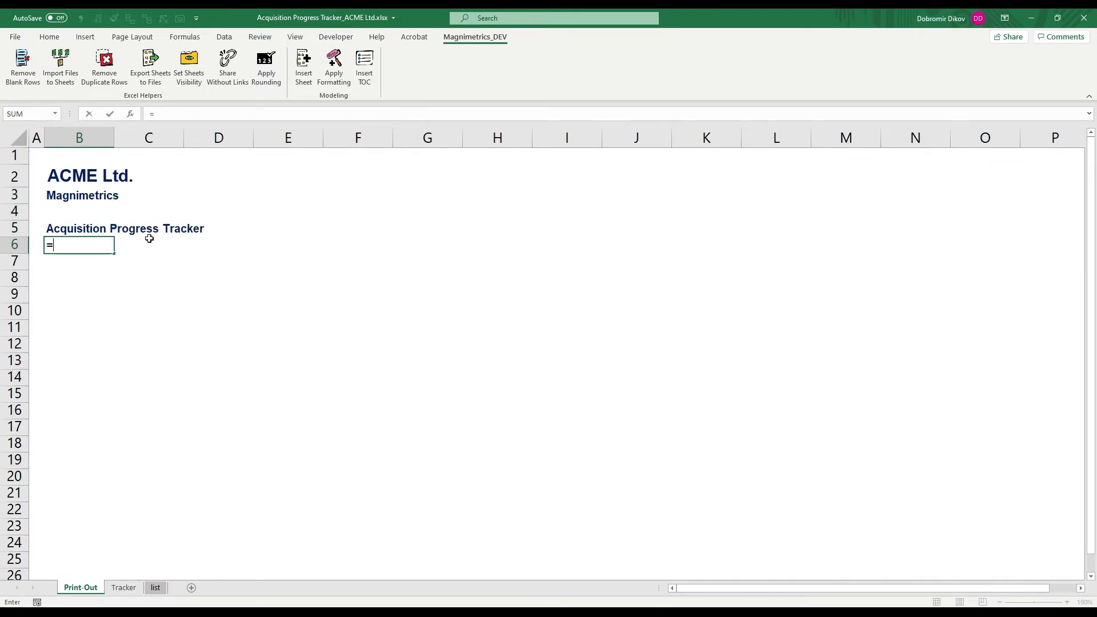
{"action": "type", "text": "text("}
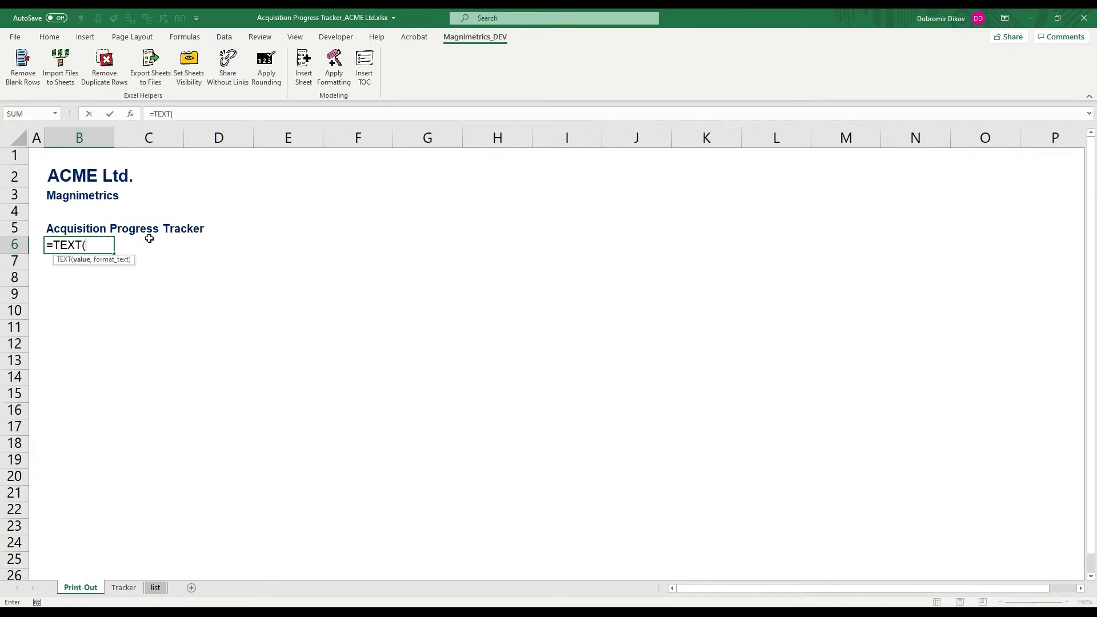
{"action": "type", "text": "toda"}
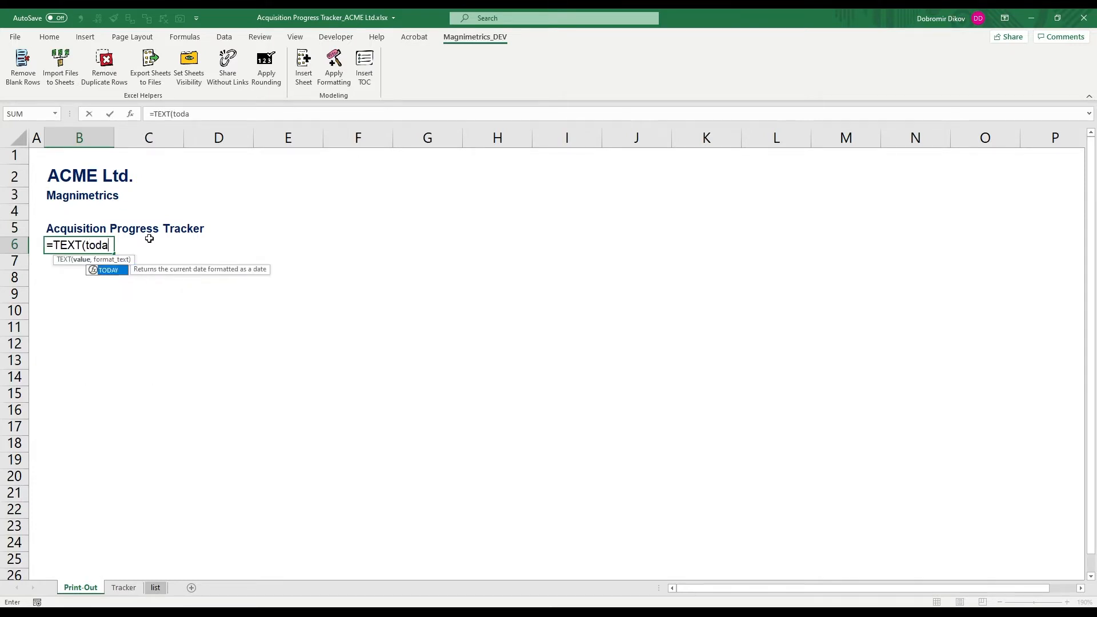
{"action": "type", "text": "y()"}
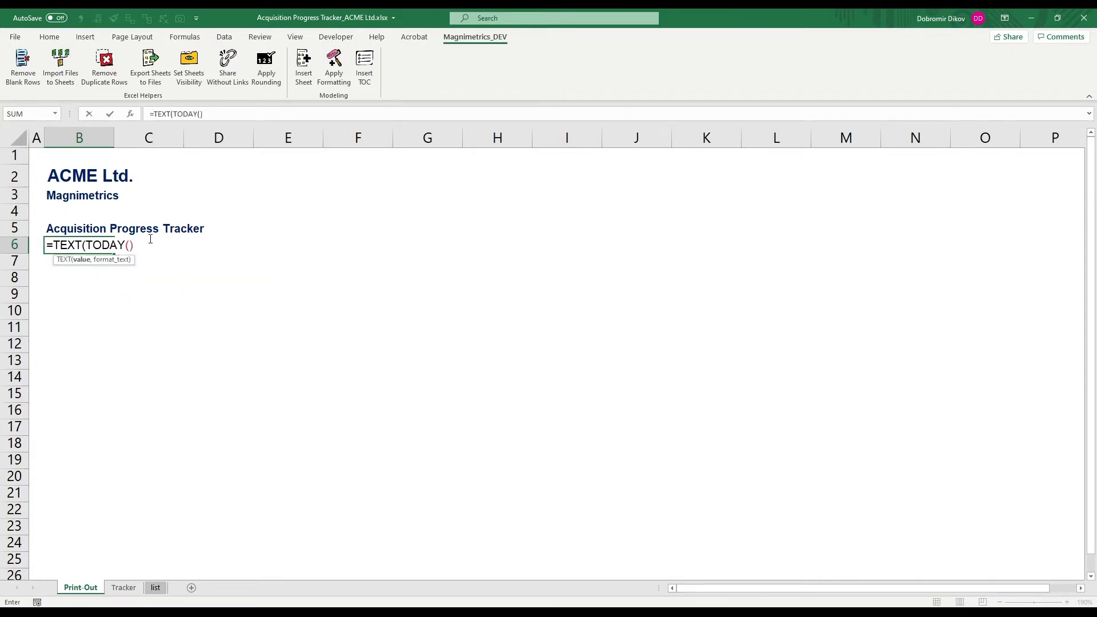
{"action": "type", "text": ",\"dd-"}
{"action": "type", "text": "mmm-"}
{"action": "type", "text": "yyyy"}
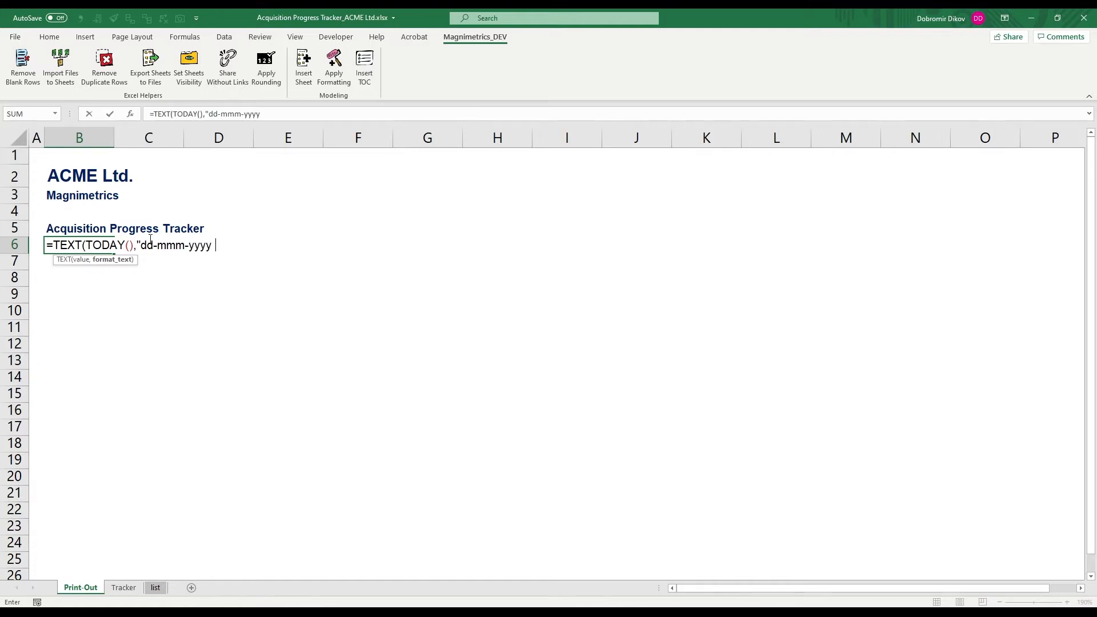
{"action": "type", "text": ")"}
Step: Show today's date as 28-Mar-2021 in B6 with =TEXT(TODAY(),"dd-mmm-yyyy")
{"action": "key", "text": "Return"}
{"action": "key", "text": "Up"}
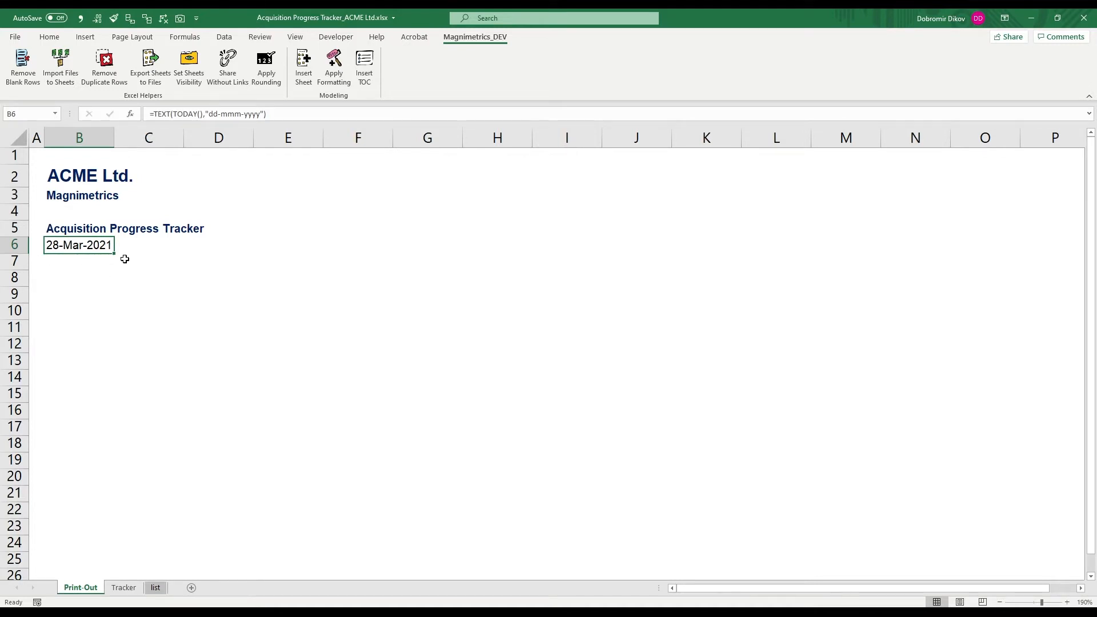
{"action": "left_click", "coordinate": [92, 278]}
{"action": "type", "text": "Outs"}
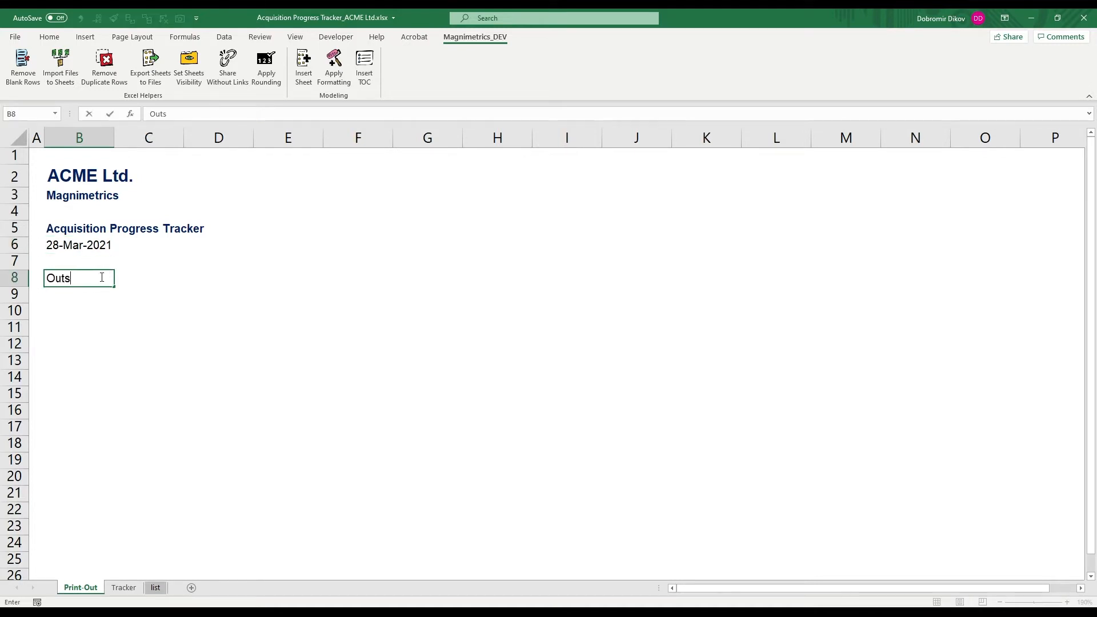
{"action": "type", "text": "tanding it"}
{"action": "type", "text": "ems:"}
Step: Enter a bold 'Outstanding items:' label in B8 and move below it for the list
{"action": "key", "text": "Return"}
{"action": "key", "text": "Up"}
{"action": "key", "text": "ctrl+b"}
{"action": "key", "text": "Return"}
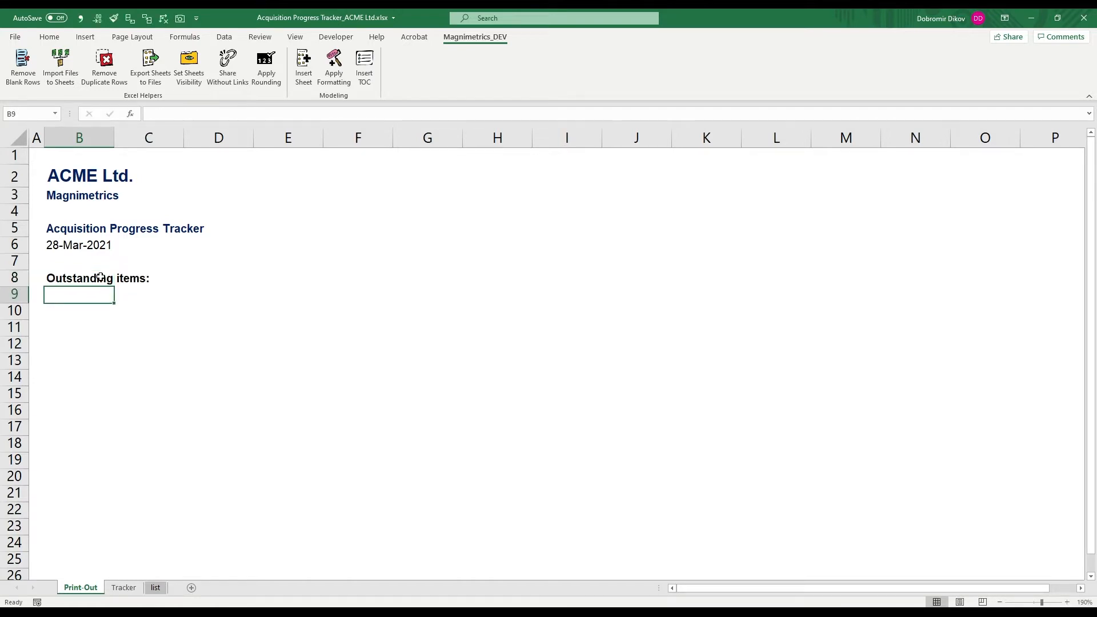
{"action": "type", "text": "=filter"}
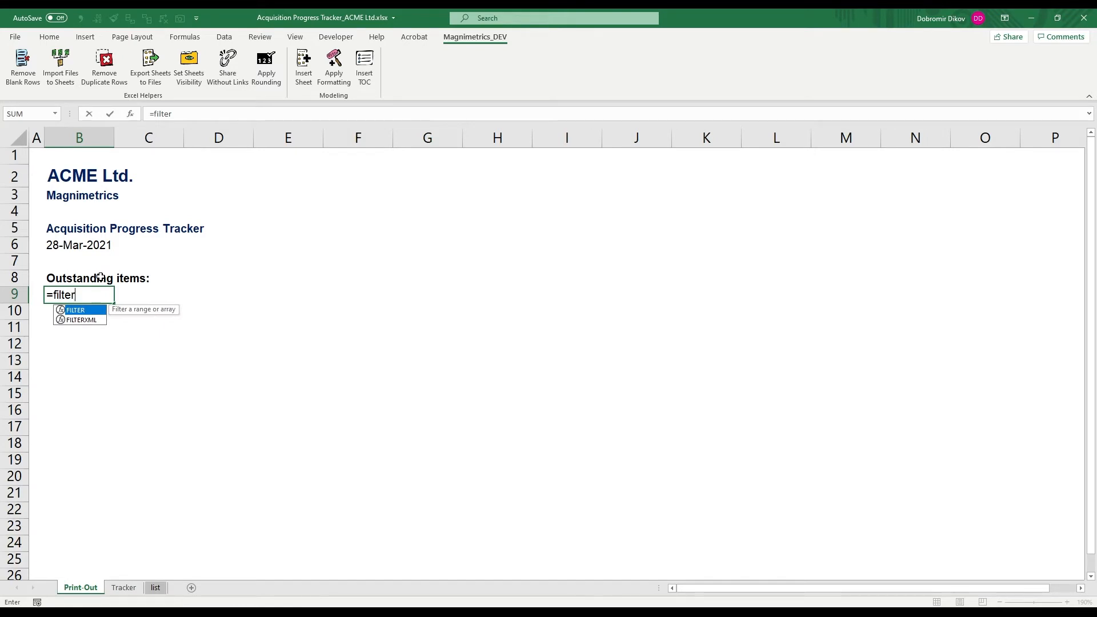
Step: Start =FILTER with Tracker!C7:C36 as the task range to list
{"action": "key", "text": "Tab"}
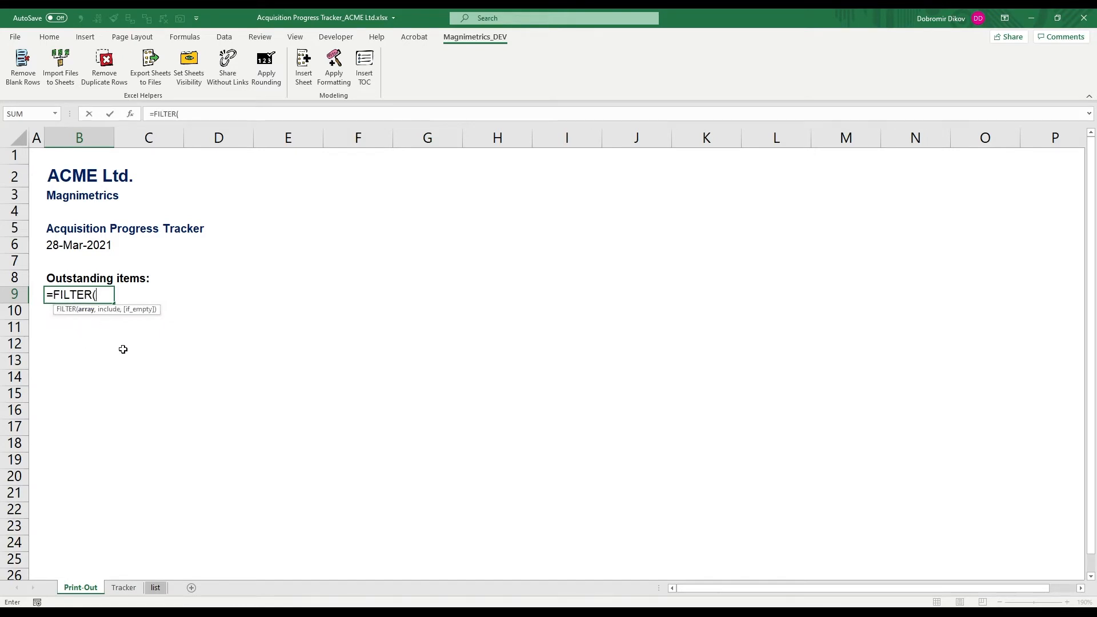
{"action": "left_click", "coordinate": [125, 588]}
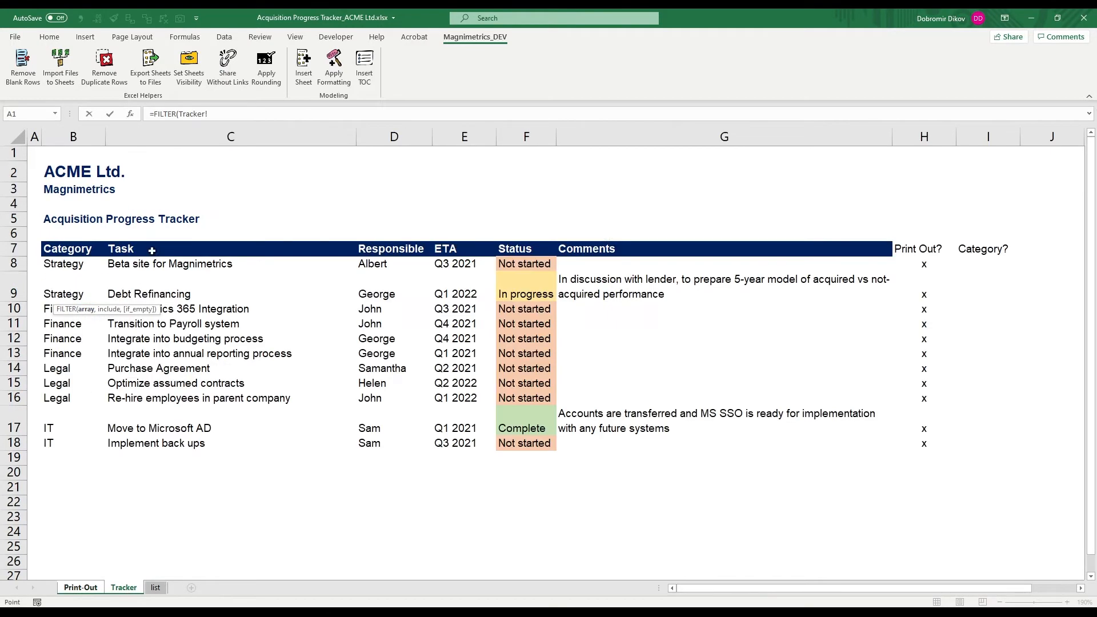
{"action": "left_click_drag", "start_coordinate": [151, 248], "coordinate": [142, 550]}
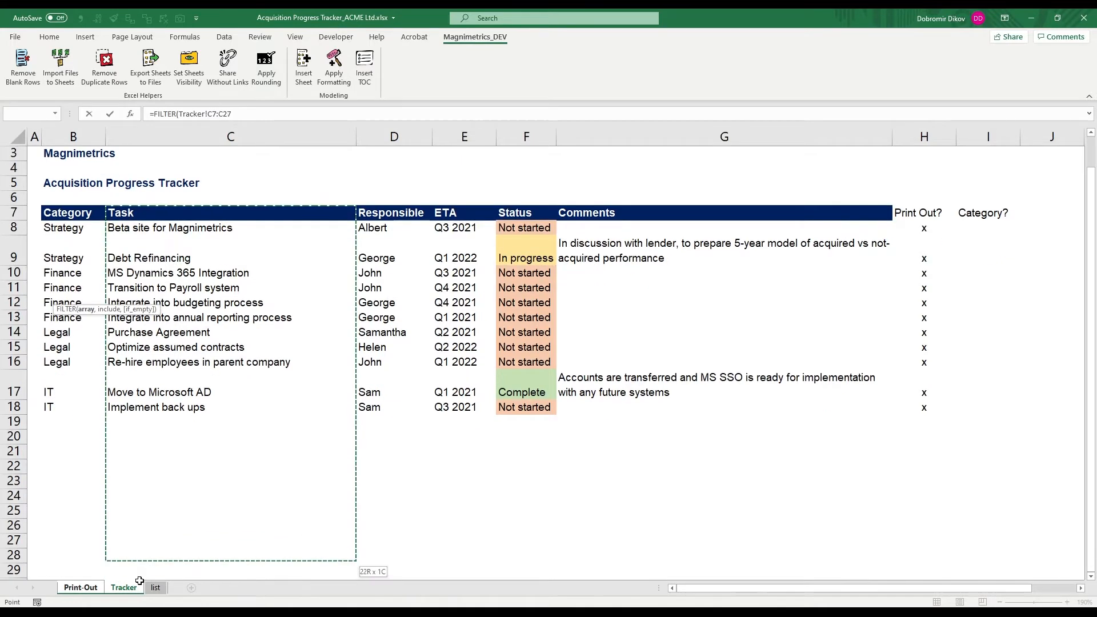
{"action": "mouse_move", "coordinate": [142, 549]}
{"action": "left_mouse_down"}
{"action": "mouse_move", "coordinate": [142, 567]}
{"action": "mouse_move", "coordinate": [153, 527]}
{"action": "left_mouse_up"}
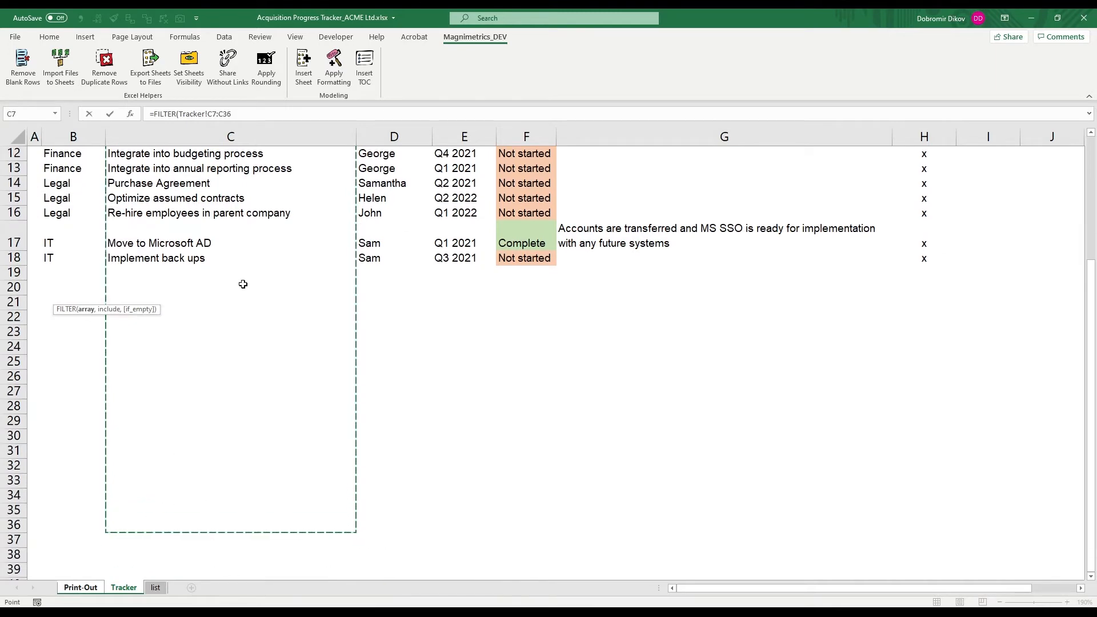
{"action": "scroll", "coordinate": [248, 283], "scroll_direction": "up", "scroll_amount": 3}
{"action": "scroll", "coordinate": [197, 412], "scroll_direction": "up", "scroll_amount": 3}
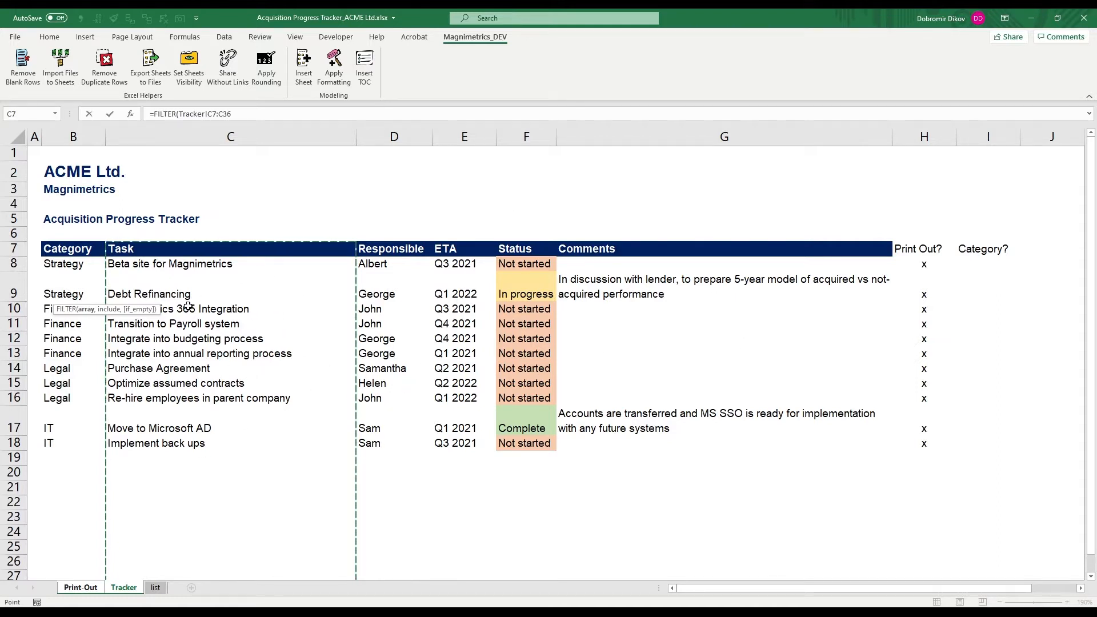
{"action": "type", "text": ","}
{"action": "scroll", "coordinate": [187, 307], "scroll_direction": "right", "scroll_amount": 2}
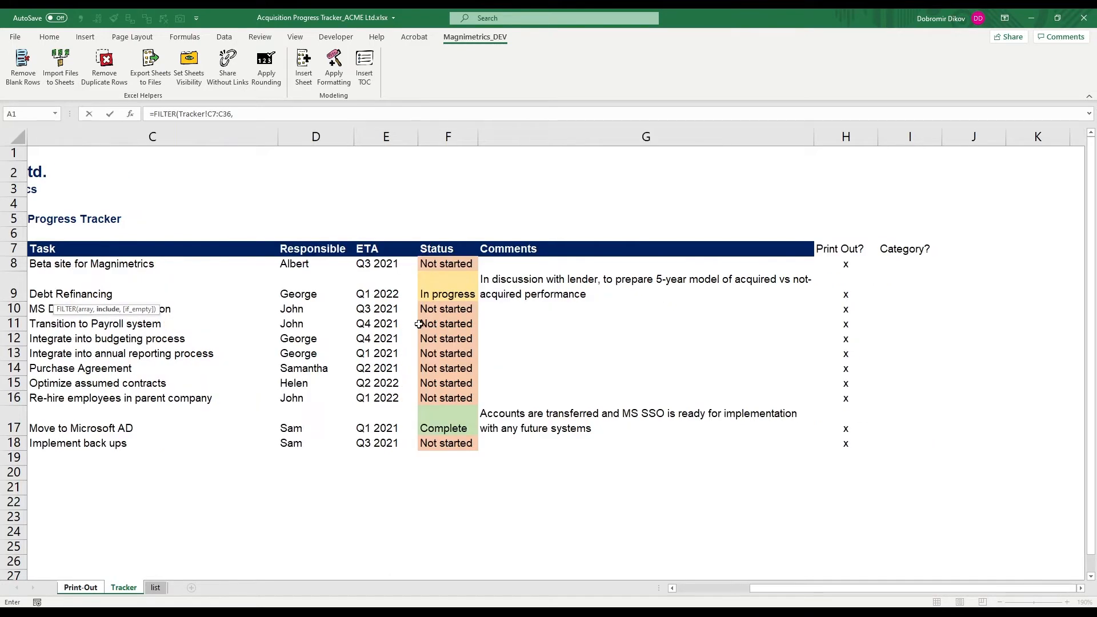
{"action": "scroll", "coordinate": [186, 307], "scroll_direction": "left", "scroll_amount": 2}
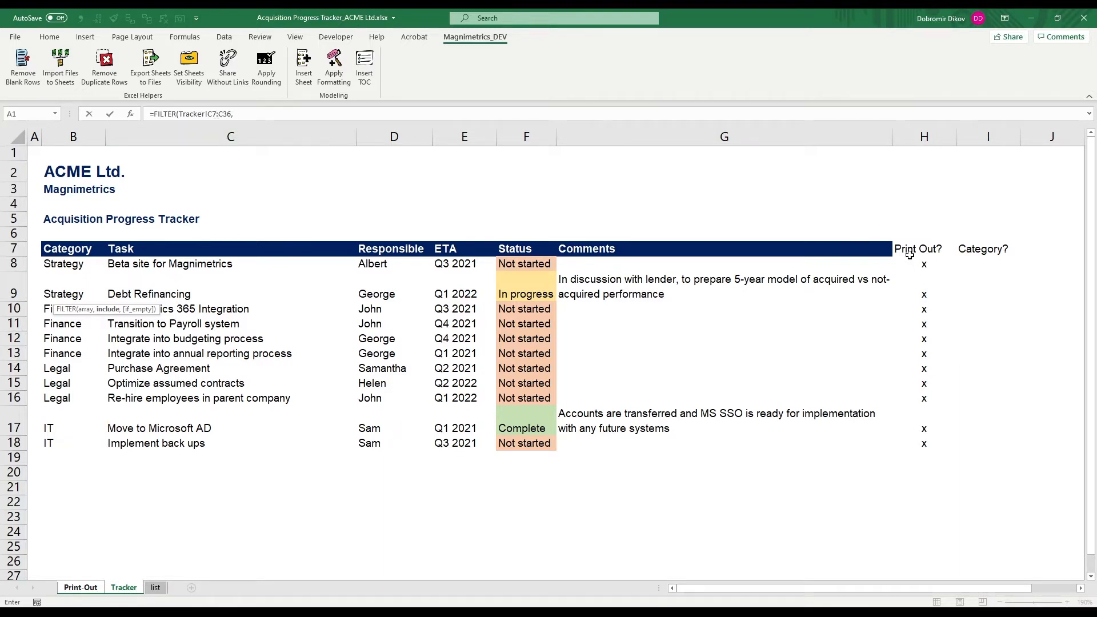
Step: Finish the formula with Tracker!H7:H36="x" so all eleven marked tasks are listed
{"action": "mouse_move", "coordinate": [923, 251]}
{"action": "left_mouse_down"}
{"action": "mouse_move", "coordinate": [938, 589]}
{"action": "mouse_move", "coordinate": [940, 555]}
{"action": "left_mouse_up"}
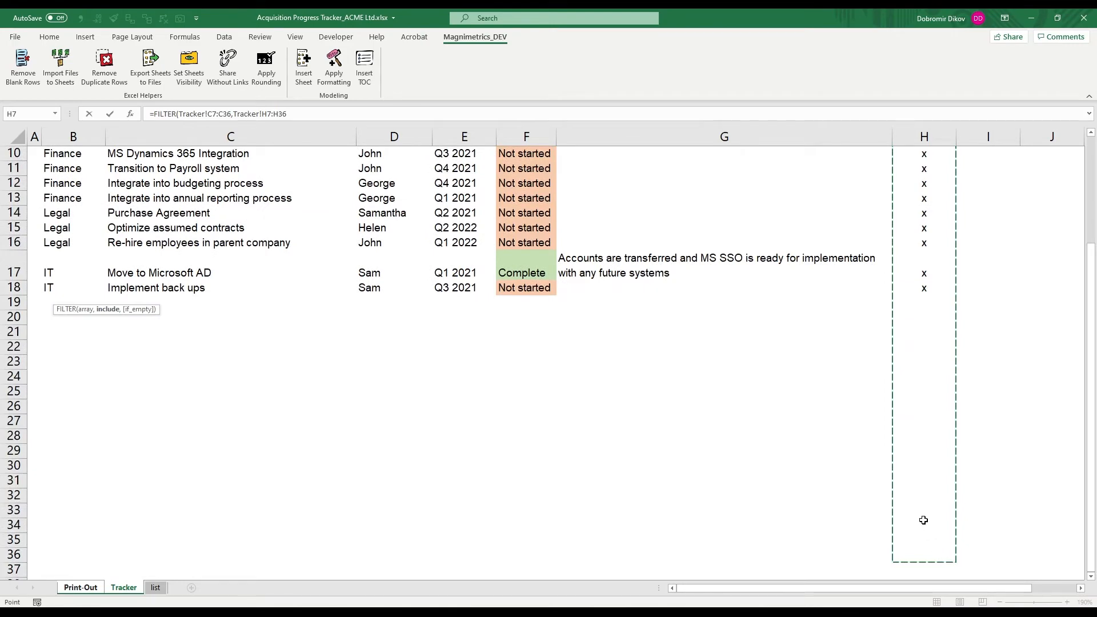
{"action": "scroll", "coordinate": [922, 514], "scroll_direction": "up", "scroll_amount": 5}
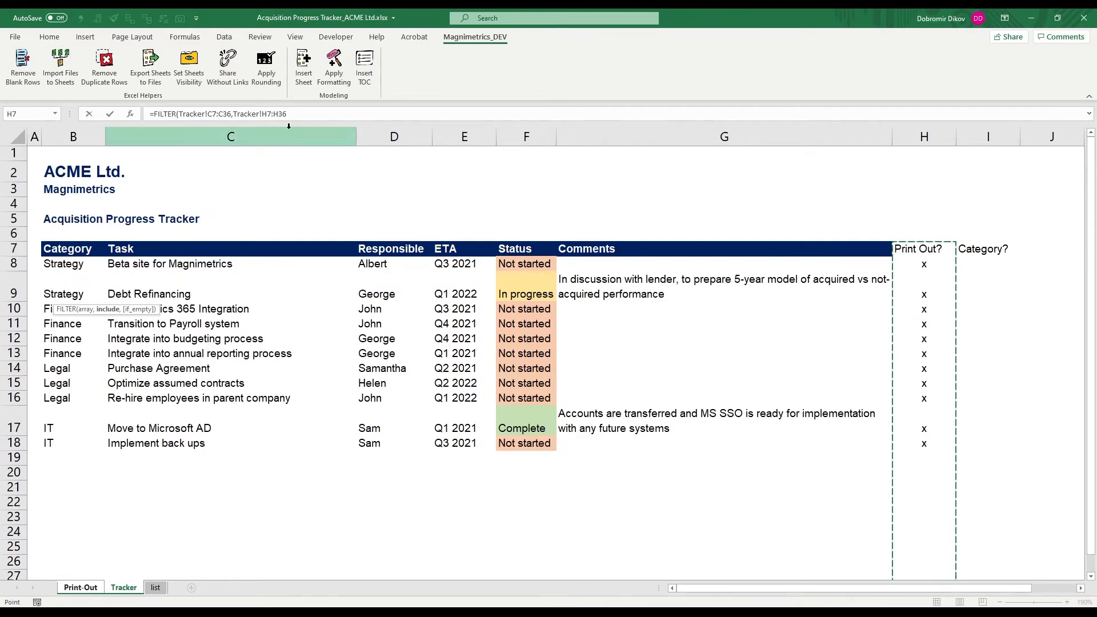
{"action": "type", "text": "=\"x\""}
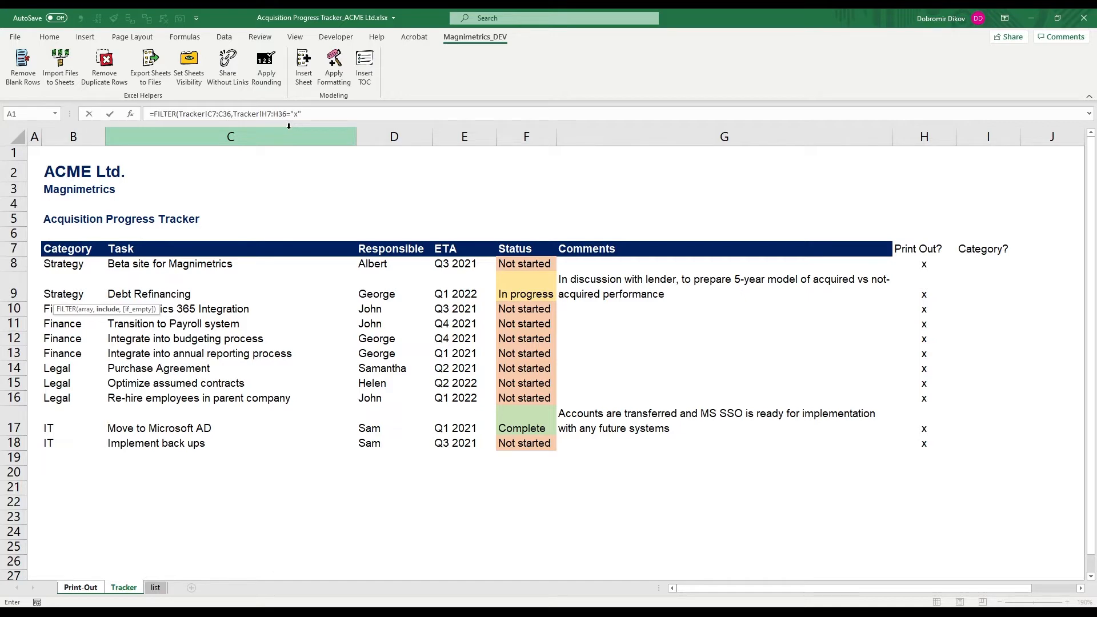
{"action": "type", "text": ")"}
{"action": "key", "text": "Return"}
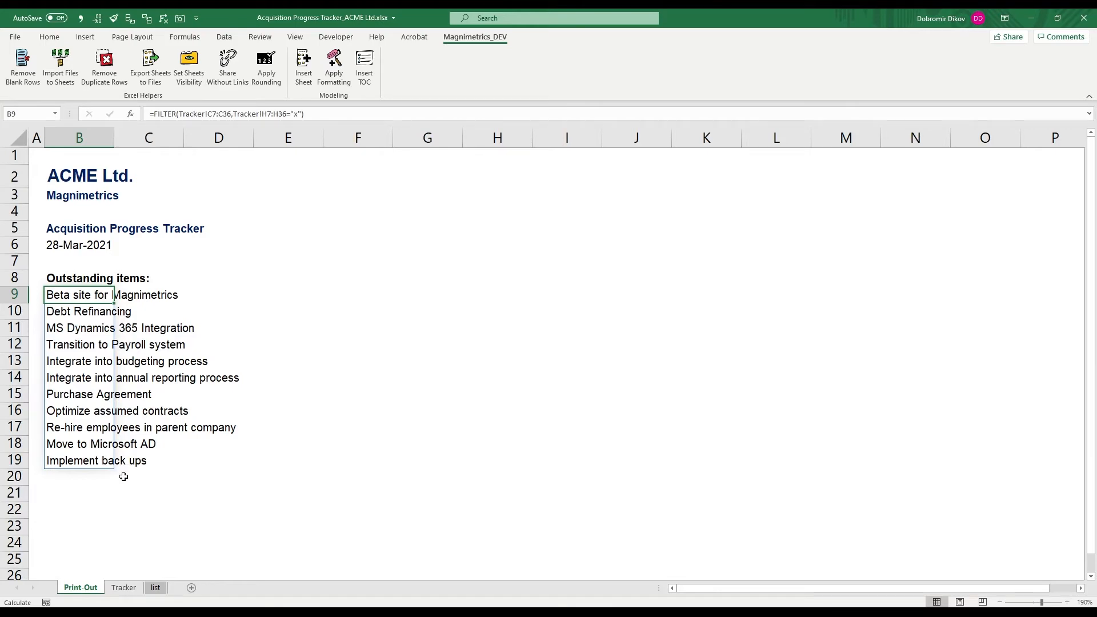
Step: Clear Debt Refinancing's Print Out? x on the Tracker sheet
{"action": "left_click", "coordinate": [123, 587]}
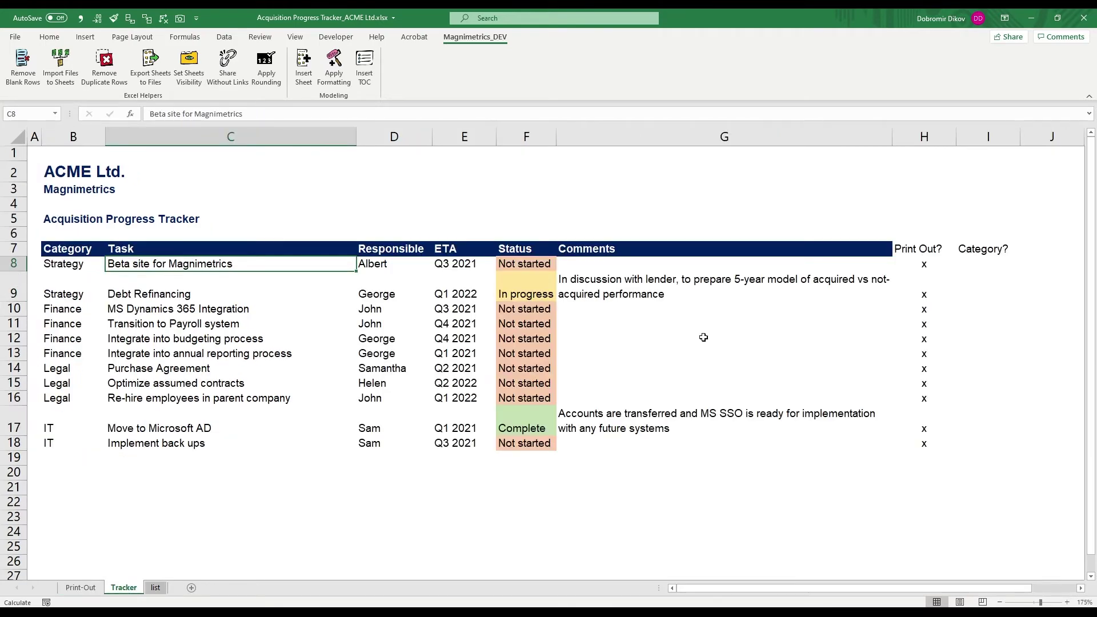
{"action": "left_click", "coordinate": [146, 294]}
{"action": "key", "text": "ctrl+Right"}
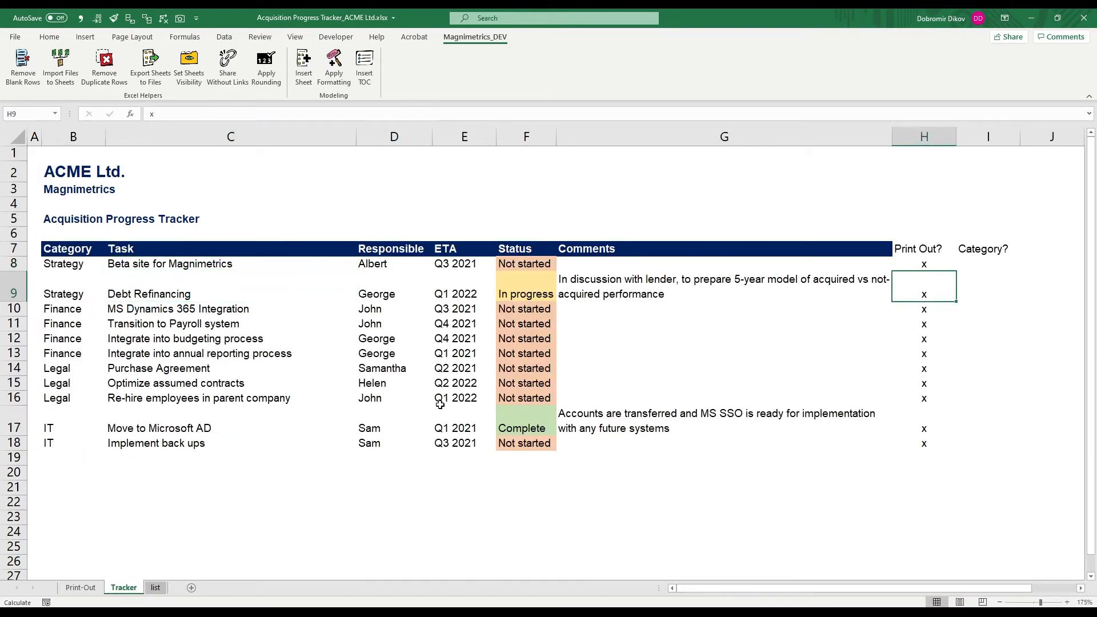
{"action": "key", "text": "Left"}
{"action": "key", "text": "Left"}
{"action": "key", "text": "Right"}
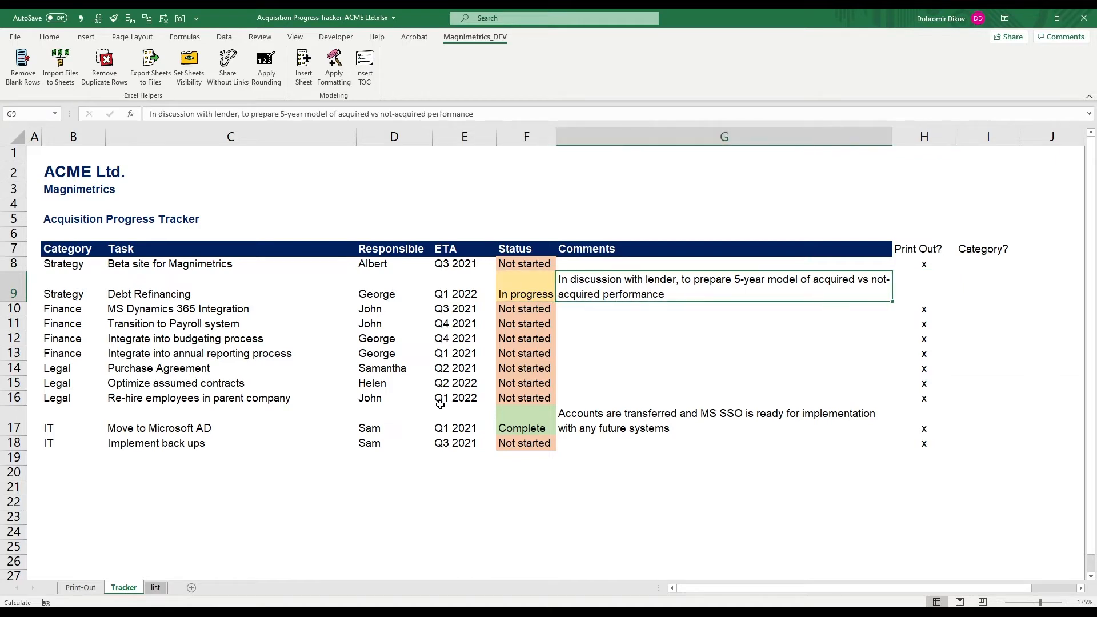
Step: Check that the Print-Out list now shows ten tasks, then return to the Tracker
{"action": "key", "text": "ctrl+Page_Up"}
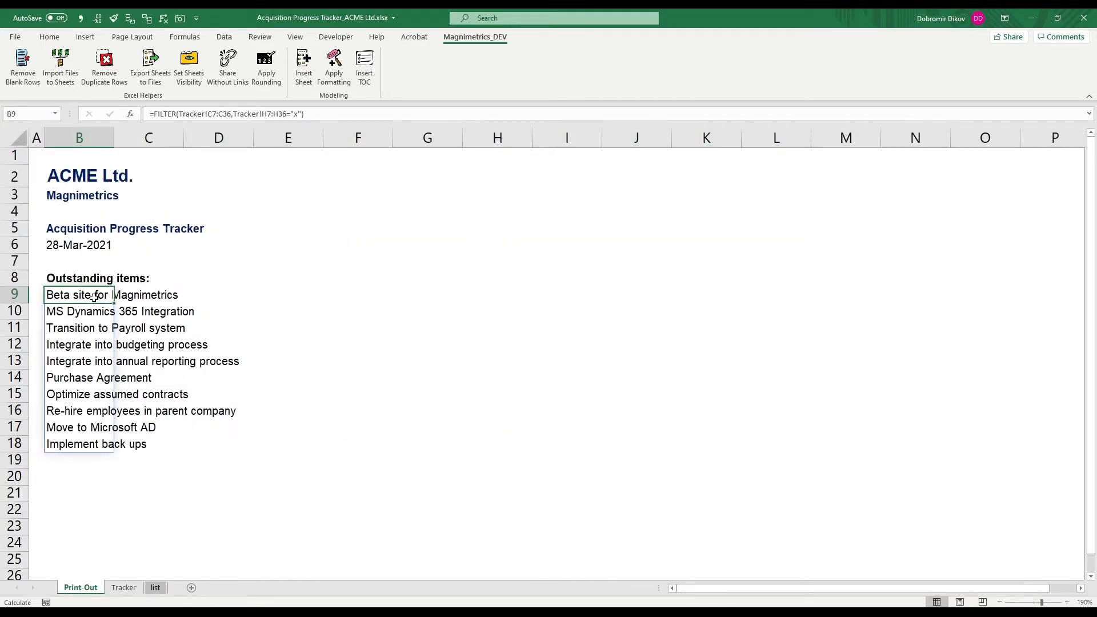
{"action": "left_click", "coordinate": [81, 344]}
{"action": "left_click", "coordinate": [102, 427]}
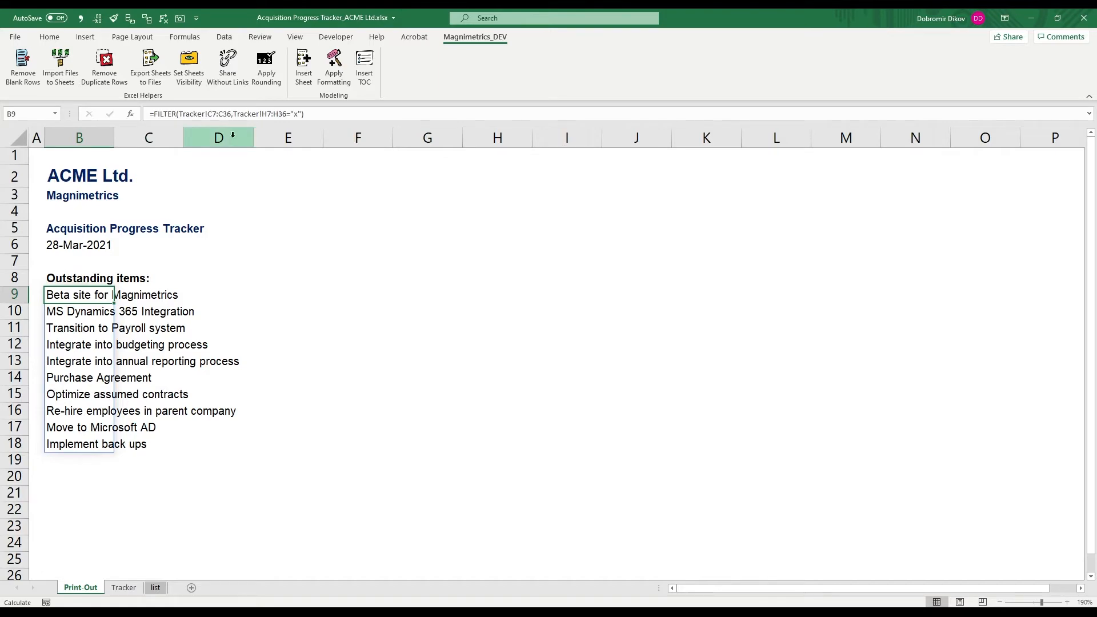
{"action": "left_click", "coordinate": [136, 590]}
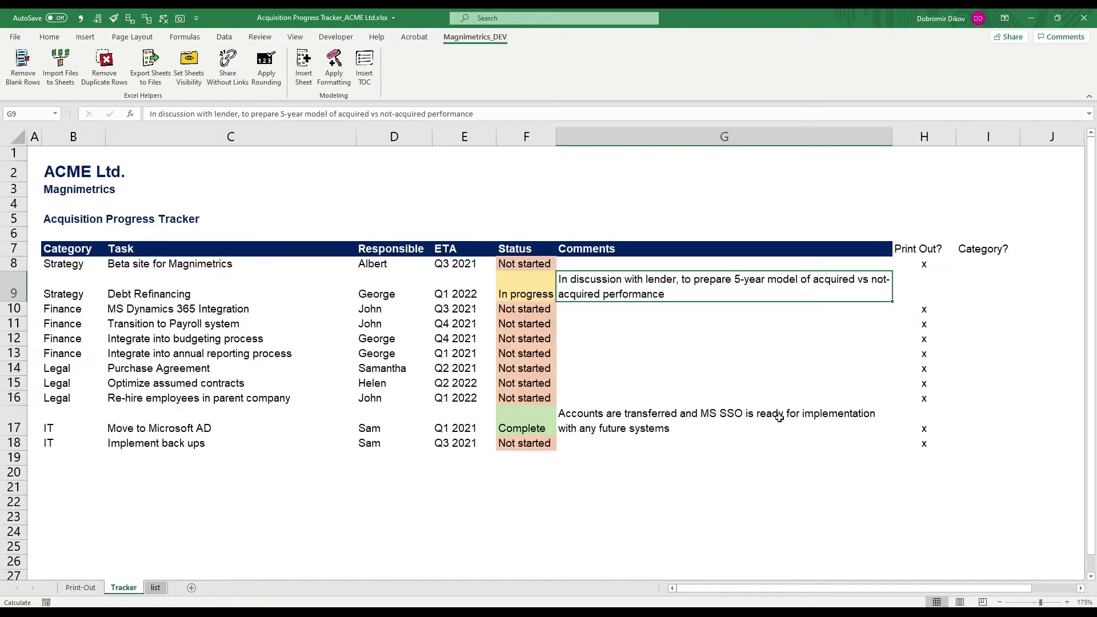
Step: Insert a plain-formatted Strategy heading row above the first Tracker task
{"action": "left_click", "coordinate": [154, 272]}
{"action": "key", "text": "shift+space"}
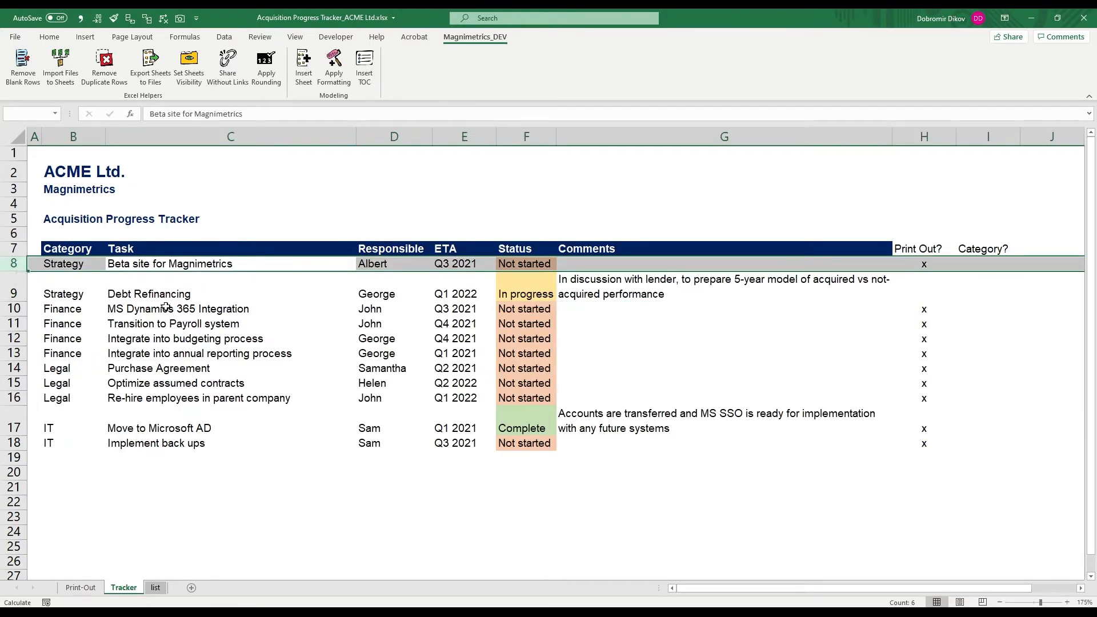
{"action": "key", "text": "ctrl+plus"}
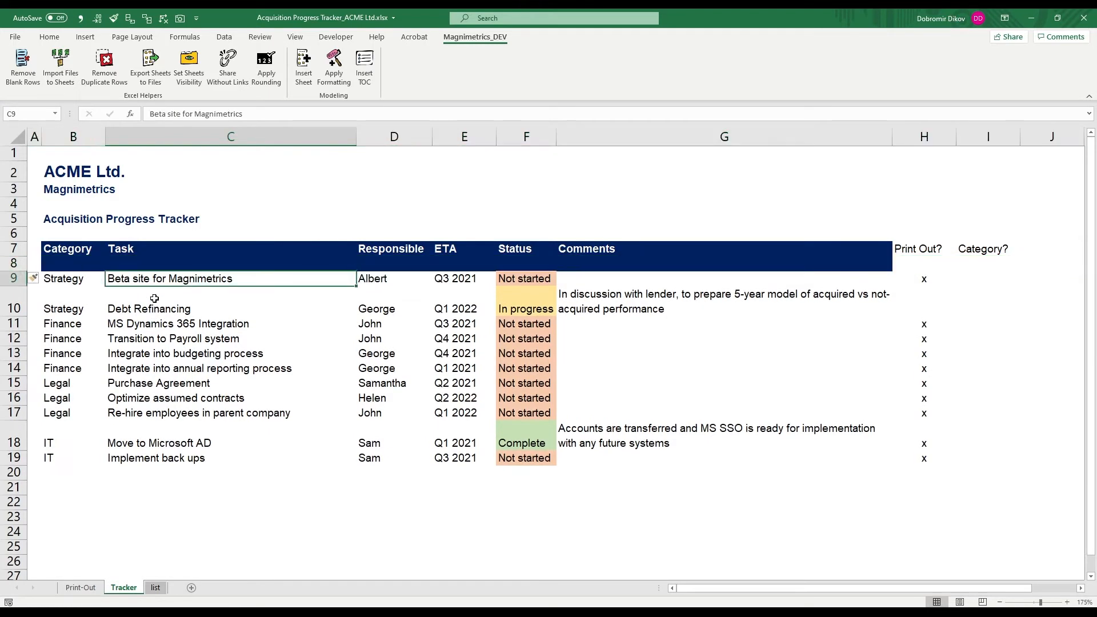
{"action": "key", "text": "Left"}
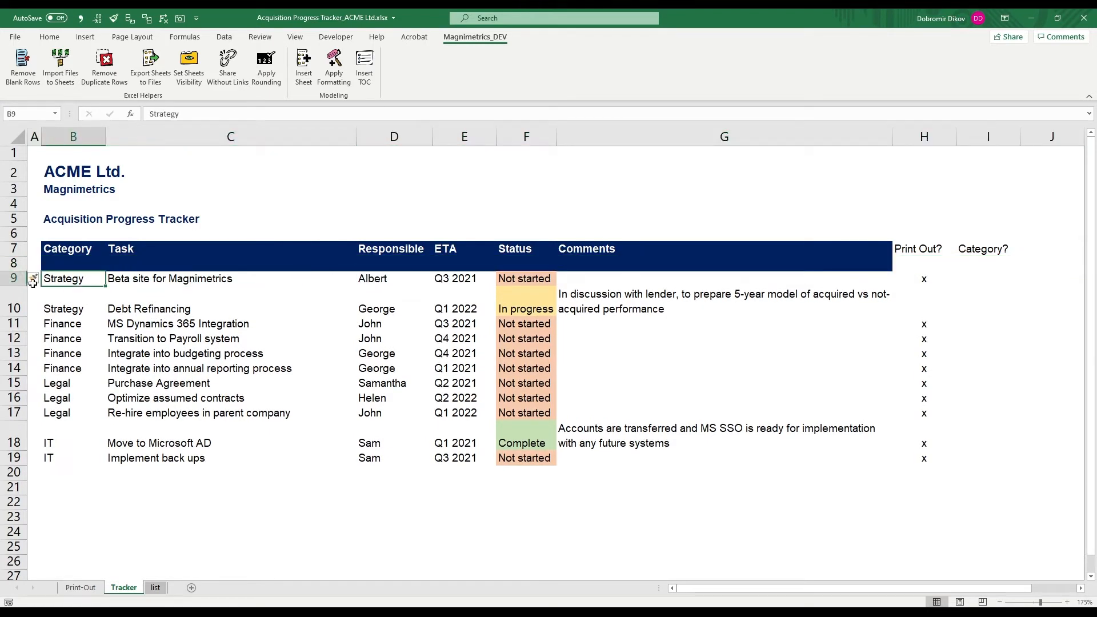
{"action": "left_click", "coordinate": [14, 279]}
{"action": "left_click", "coordinate": [49, 37]}
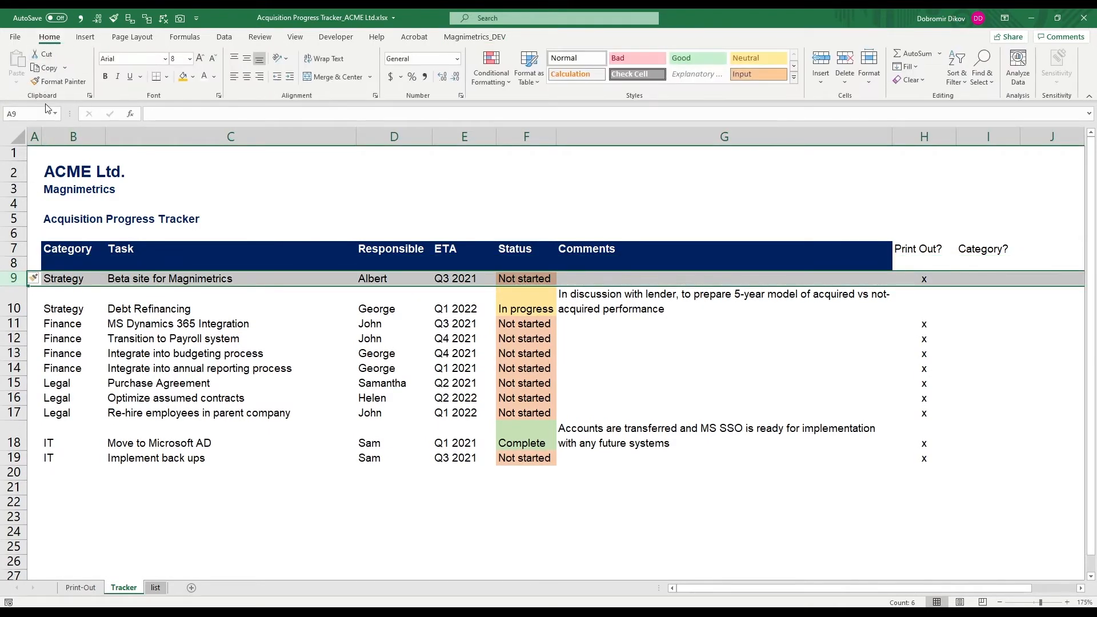
{"action": "left_click", "coordinate": [58, 82]}
{"action": "left_click", "coordinate": [15, 264]}
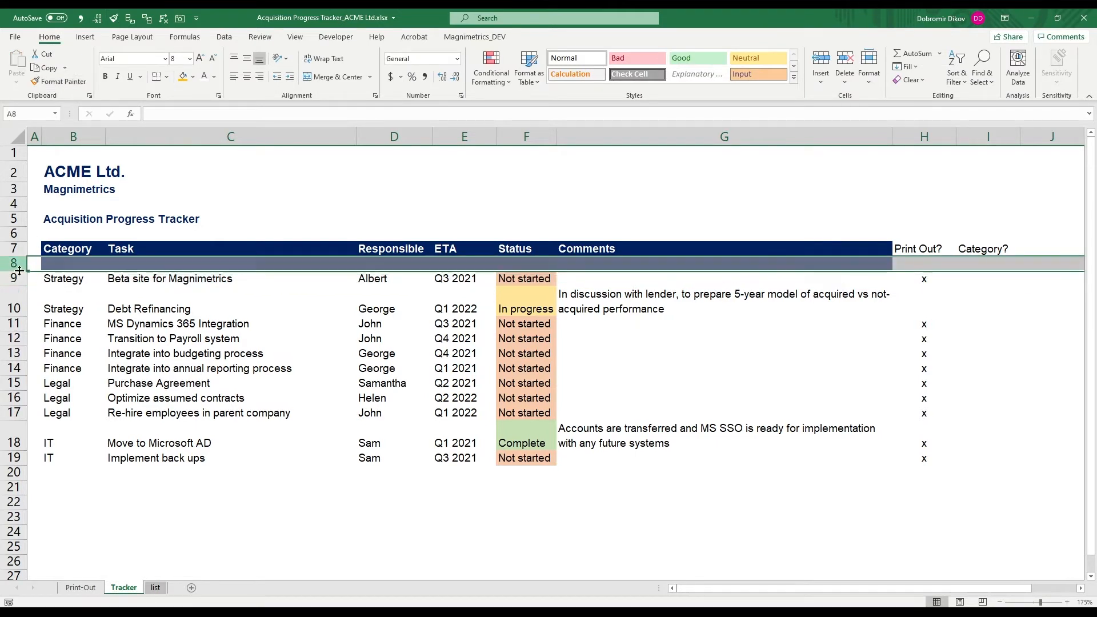
{"action": "left_click", "coordinate": [221, 330]}
{"action": "left_click", "coordinate": [168, 264]}
{"action": "type", "text": "Strategy"}
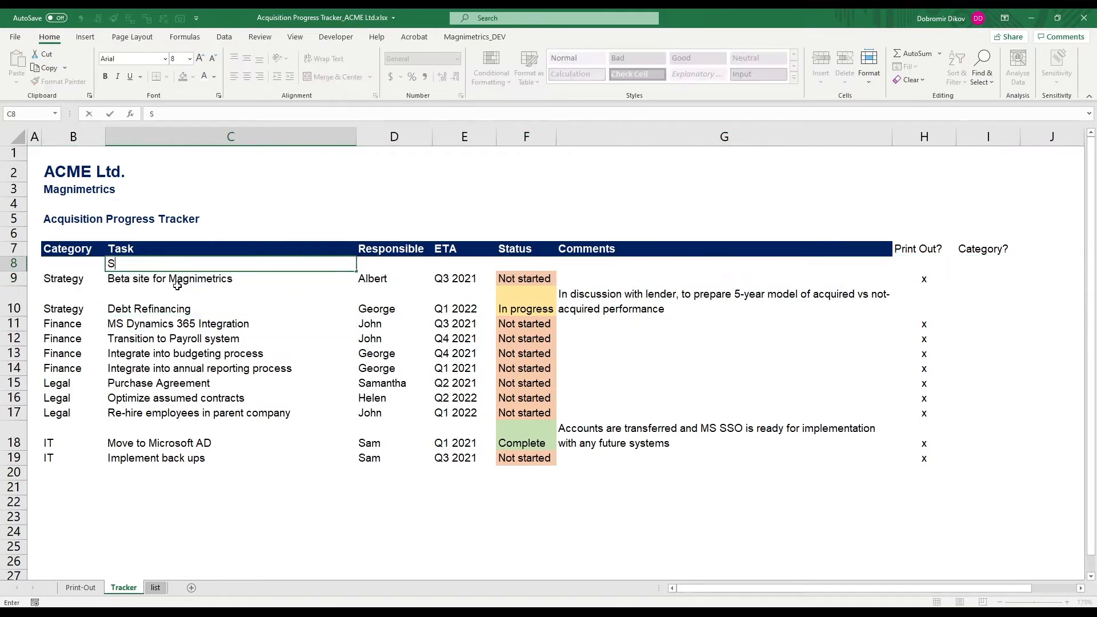
{"action": "key", "text": "Return"}
Step: Insert Finance and Legal heading rows above their task groups
{"action": "key", "text": "Down"}
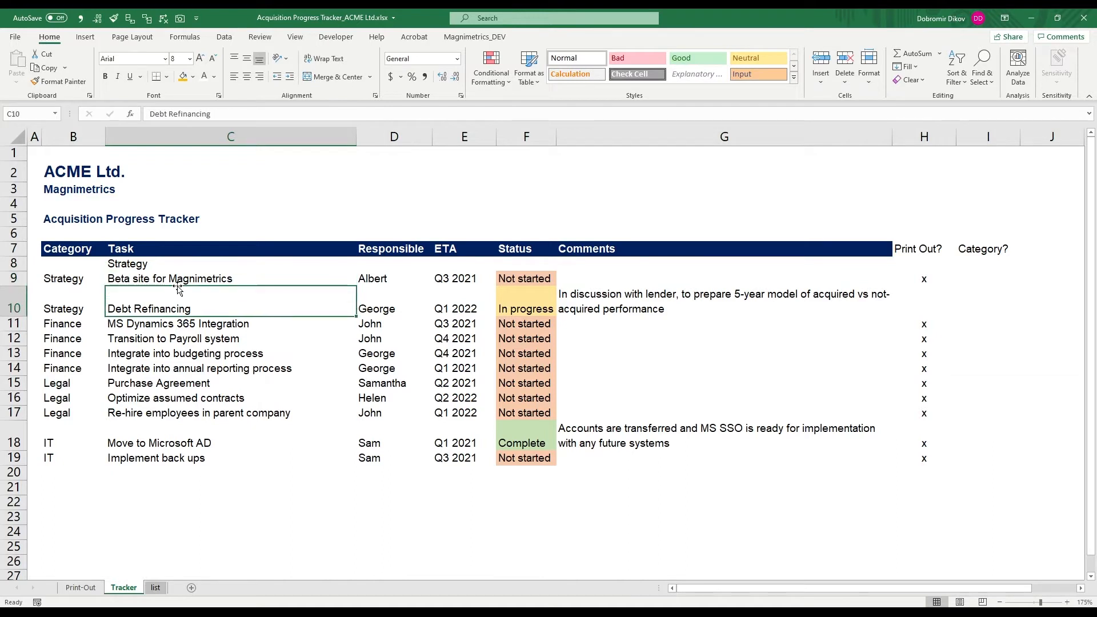
{"action": "key", "text": "Down"}
{"action": "key", "text": "shift+space"}
{"action": "key", "text": "ctrl+shift+plus"}
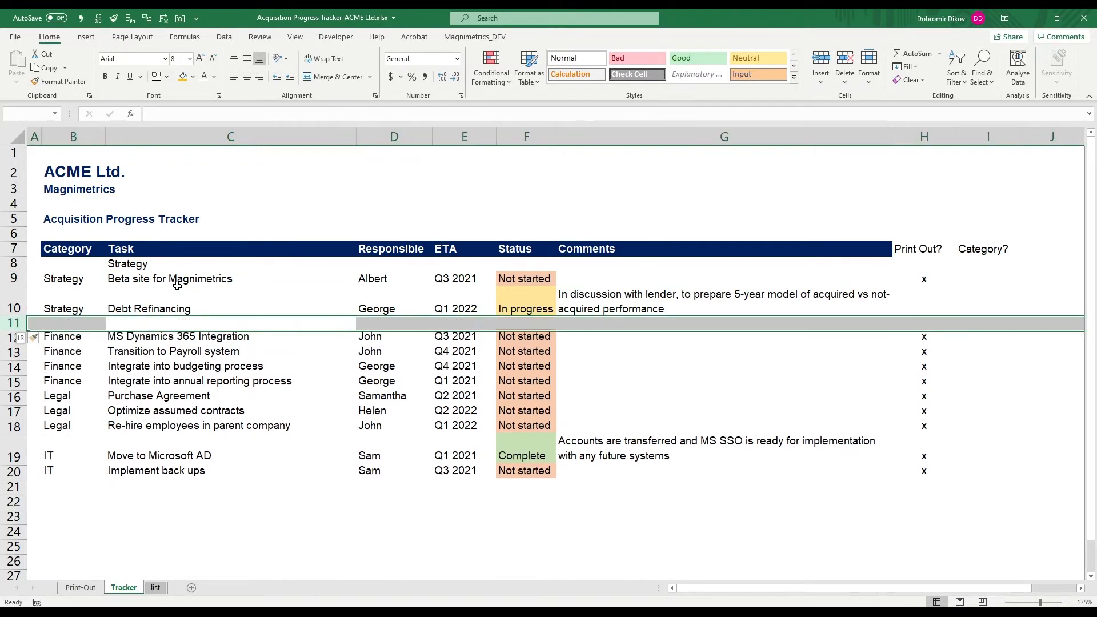
{"action": "key", "text": "Right"}
{"action": "key", "text": "Right"}
{"action": "type", "text": "Fin"}
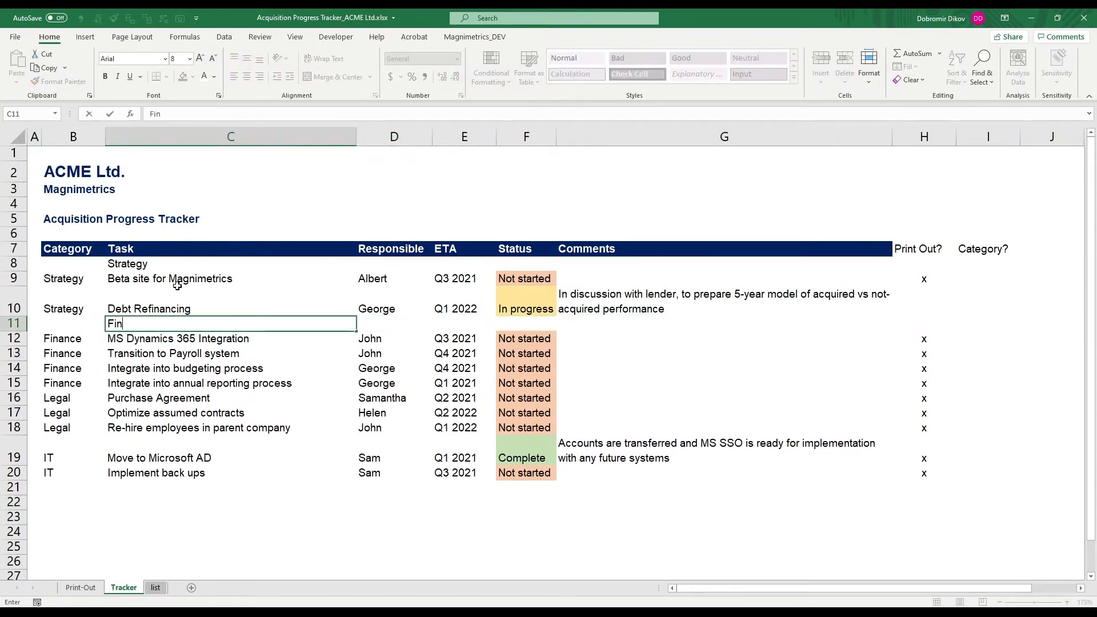
{"action": "type", "text": "ance"}
{"action": "key", "text": "Return"}
{"action": "key", "text": "Down"}
{"action": "key", "text": "Down"}
{"action": "key", "text": "Down"}
{"action": "key", "text": "shift+space"}
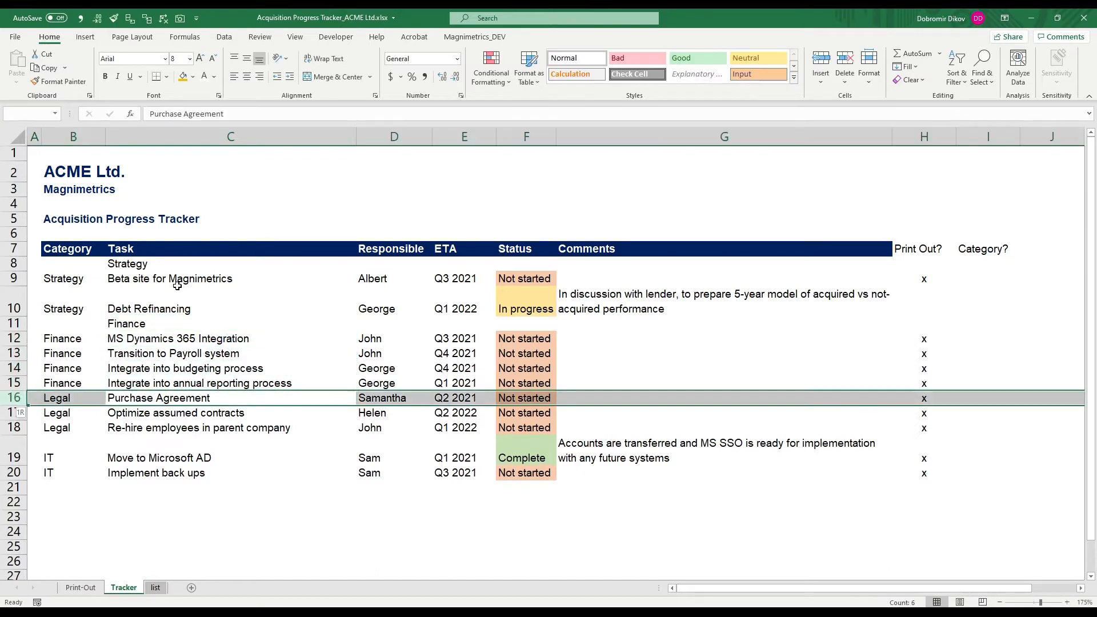
{"action": "key", "text": "ctrl+shift+plus"}
{"action": "key", "text": "Right"}
{"action": "key", "text": "Right"}
{"action": "type", "text": "Legal"}
{"action": "key", "text": "Return"}
Step: Insert an IT heading row above the IT tasks
{"action": "key", "text": "Down"}
{"action": "key", "text": "Down"}
{"action": "key", "text": "Down"}
{"action": "key", "text": "shift+space"}
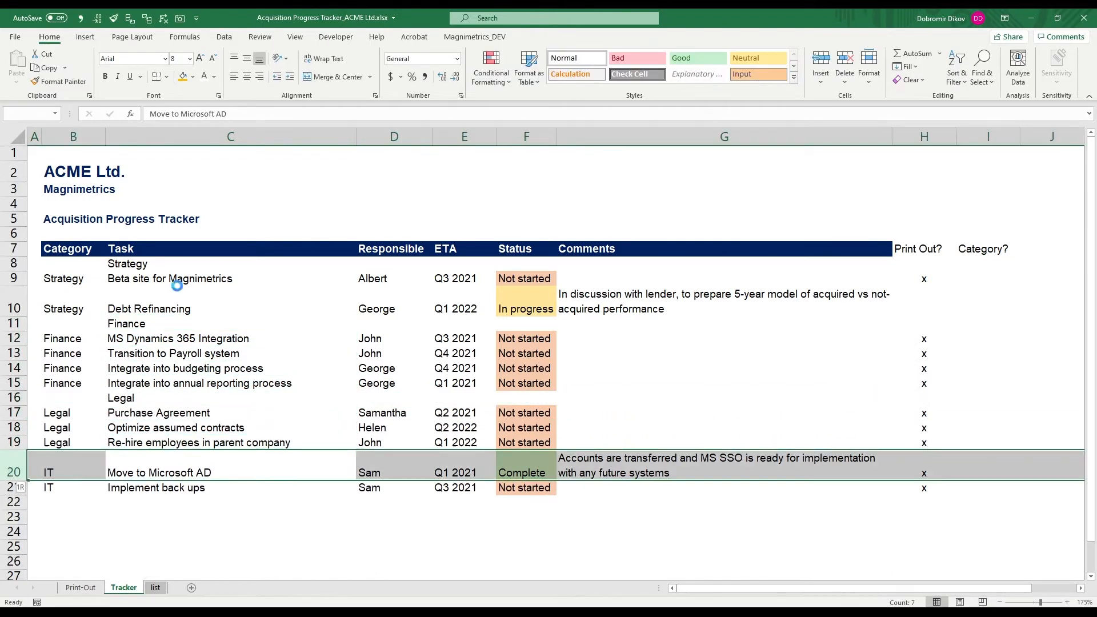
{"action": "key", "text": "ctrl+shift+plus"}
{"action": "key", "text": "Down"}
{"action": "type", "text": "IT"}
{"action": "key", "text": "Return"}
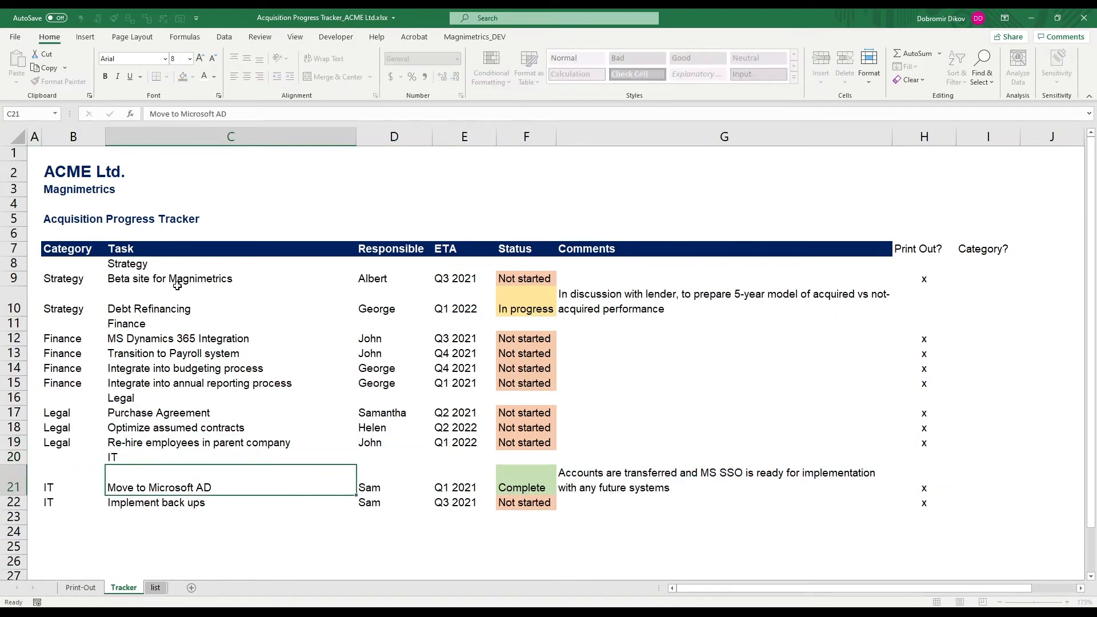
{"action": "key", "text": "Up"}
{"action": "key", "text": "Right"}
{"action": "key", "text": "Right"}
{"action": "key", "text": "Right"}
{"action": "key", "text": "Right"}
{"action": "key", "text": "Right"}
Step: Mark the Strategy, Finance, Legal and IT rows with x in the Category? column
{"action": "key", "text": "ctrl+Up"}
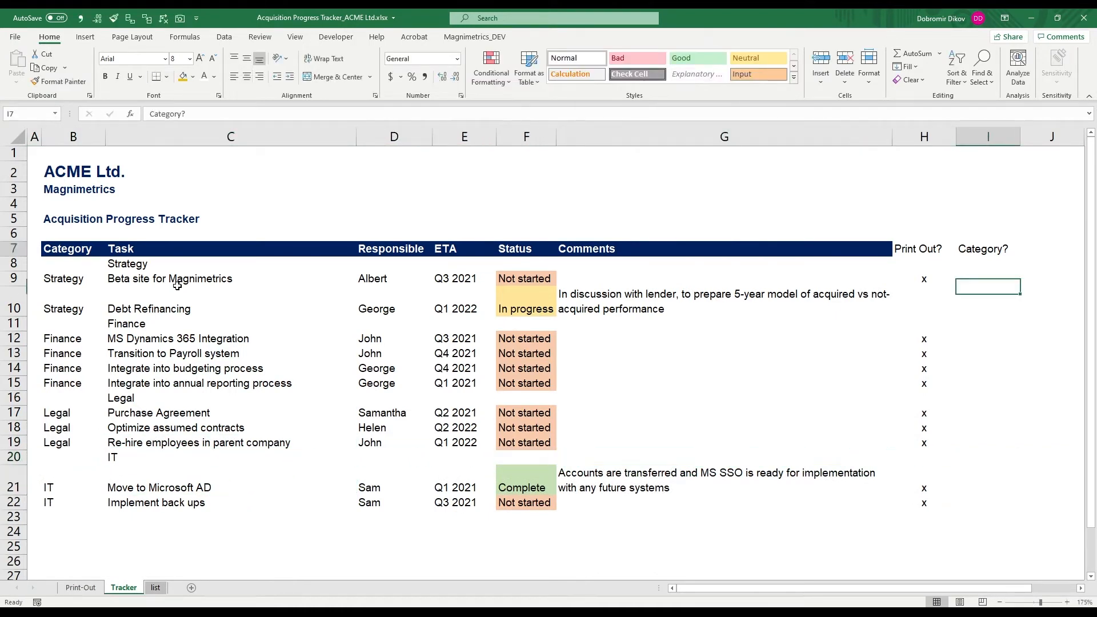
{"action": "key", "text": "Down"}
{"action": "key", "text": "Down"}
{"action": "key", "text": "Up"}
{"action": "type", "text": "x"}
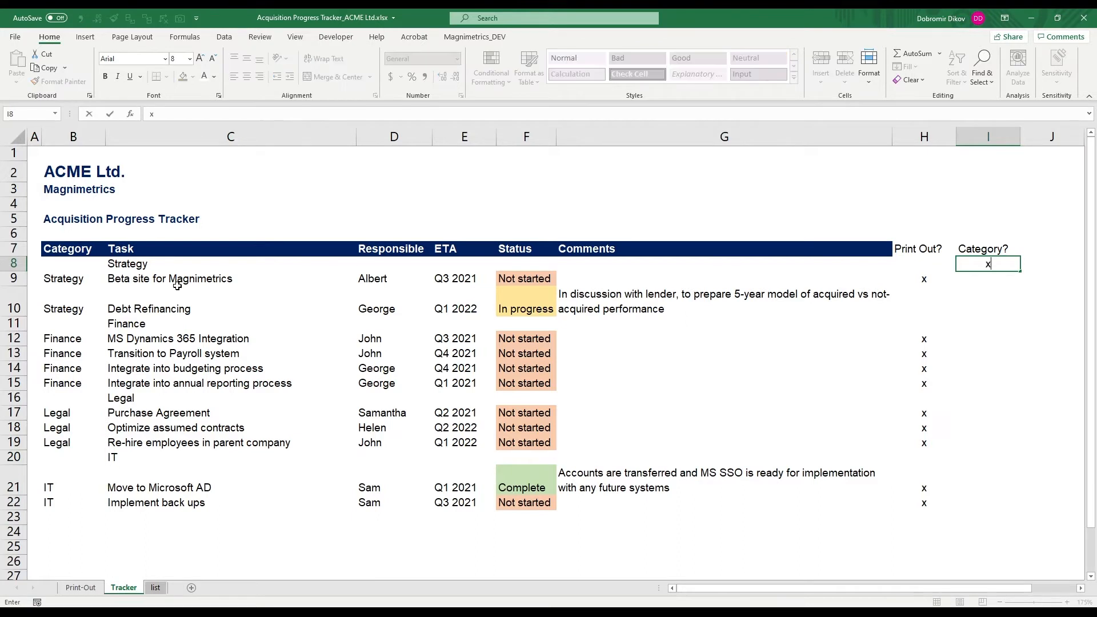
{"action": "key", "text": "Return"}
{"action": "key", "text": "Down"}
{"action": "key", "text": "Down"}
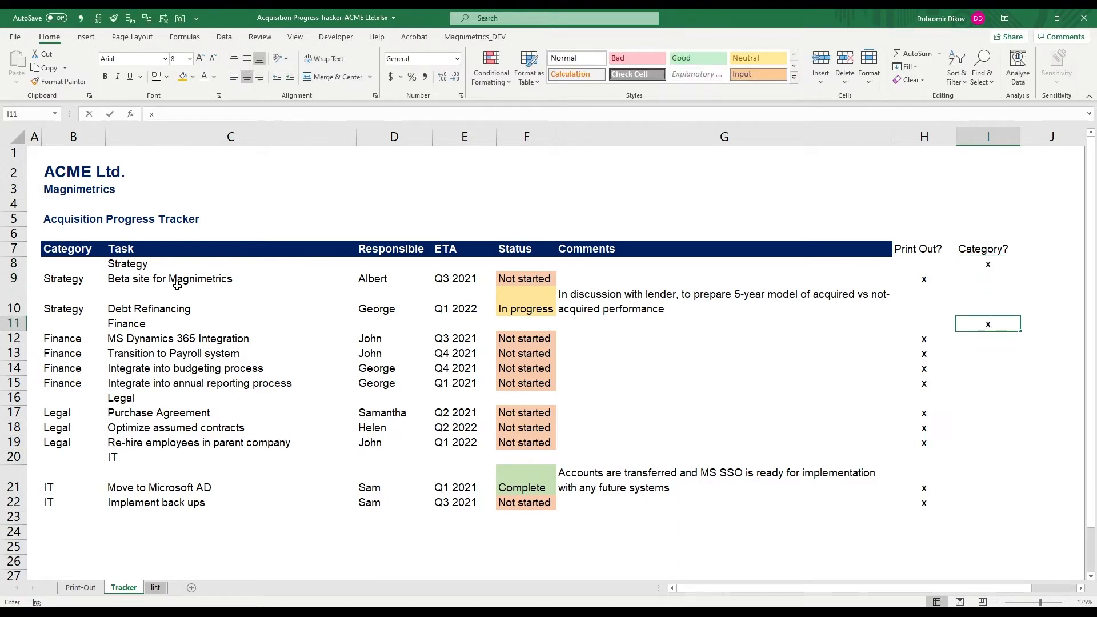
{"action": "key", "text": "Return"}
{"action": "key", "text": "Down"}
{"action": "key", "text": "Down"}
{"action": "key", "text": "Down"}
{"action": "type", "text": "x"}
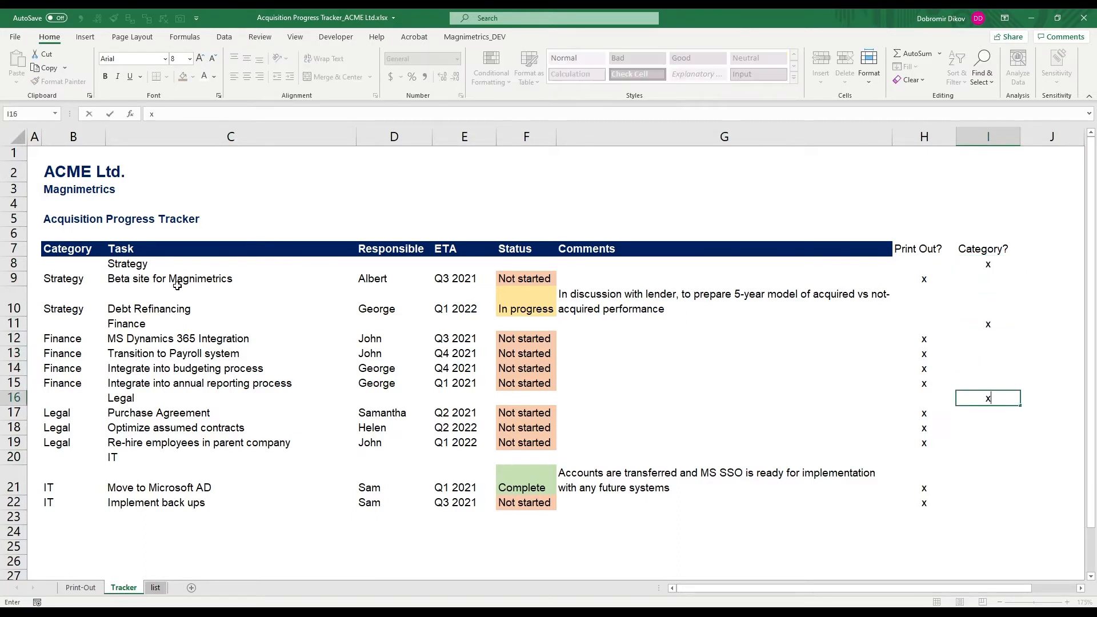
{"action": "key", "text": "Return"}
{"action": "key", "text": "Down"}
{"action": "key", "text": "Down"}
{"action": "key", "text": "Down"}
{"action": "type", "text": "x"}
{"action": "key", "text": "Return"}
{"action": "key", "text": "Up"}
{"action": "key", "text": "Up"}
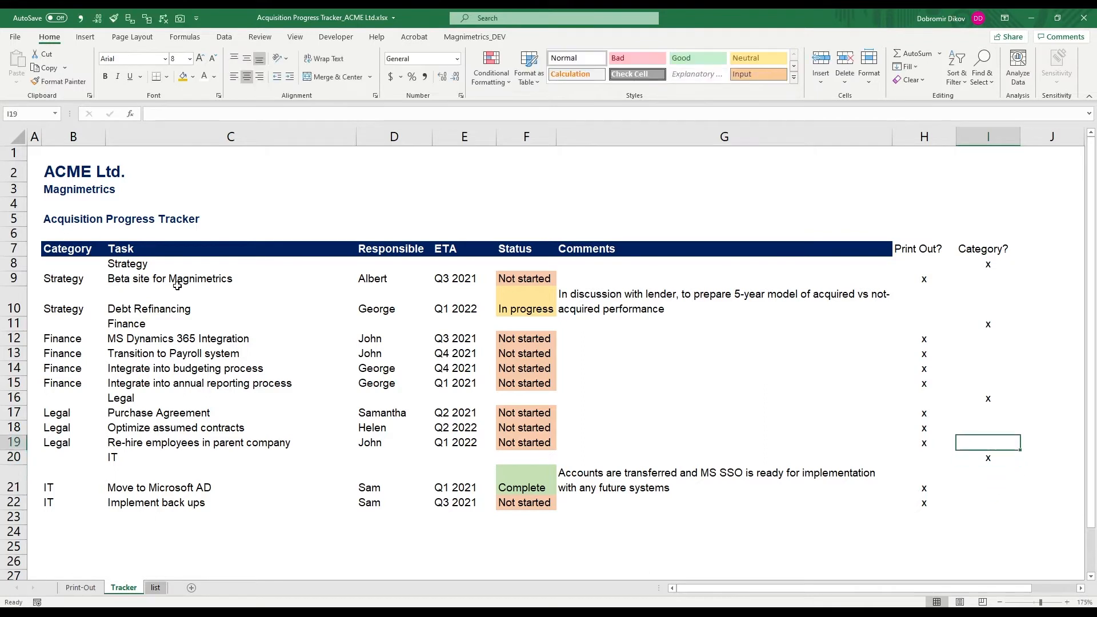
{"action": "key", "text": "Up"}
{"action": "key", "text": "Up"}
{"action": "key", "text": "Up"}
{"action": "key", "text": "Up"}
{"action": "key", "text": "Up"}
{"action": "key", "text": "Up"}
{"action": "key", "text": "Up"}
{"action": "key", "text": "Up"}
Step: Mark the remaining rows, including the category rows, with x in Print Out?
{"action": "key", "text": "Left"}
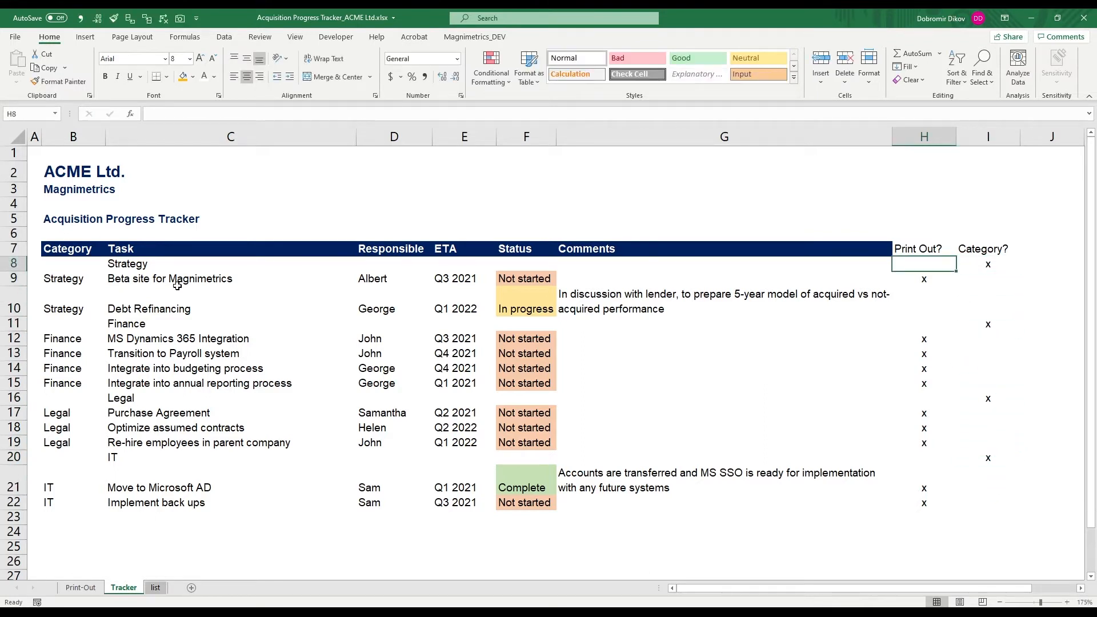
{"action": "type", "text": "x"}
{"action": "key", "text": "Return"}
{"action": "key", "text": "Down"}
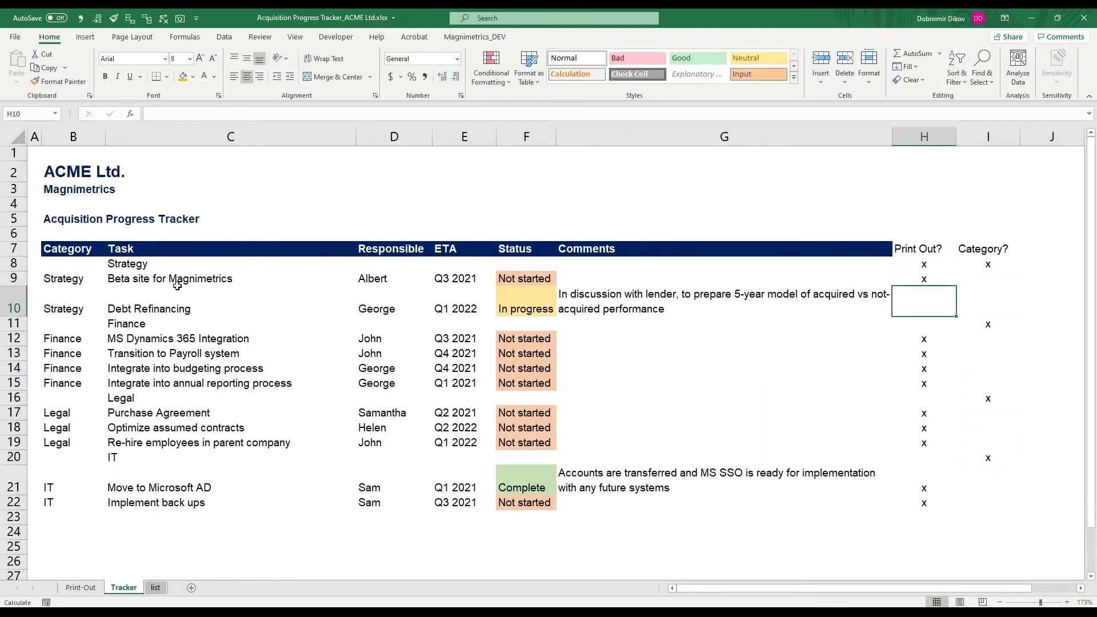
{"action": "type", "text": "x"}
{"action": "key", "text": "Return"}
{"action": "type", "text": "x"}
{"action": "key", "text": "Return"}
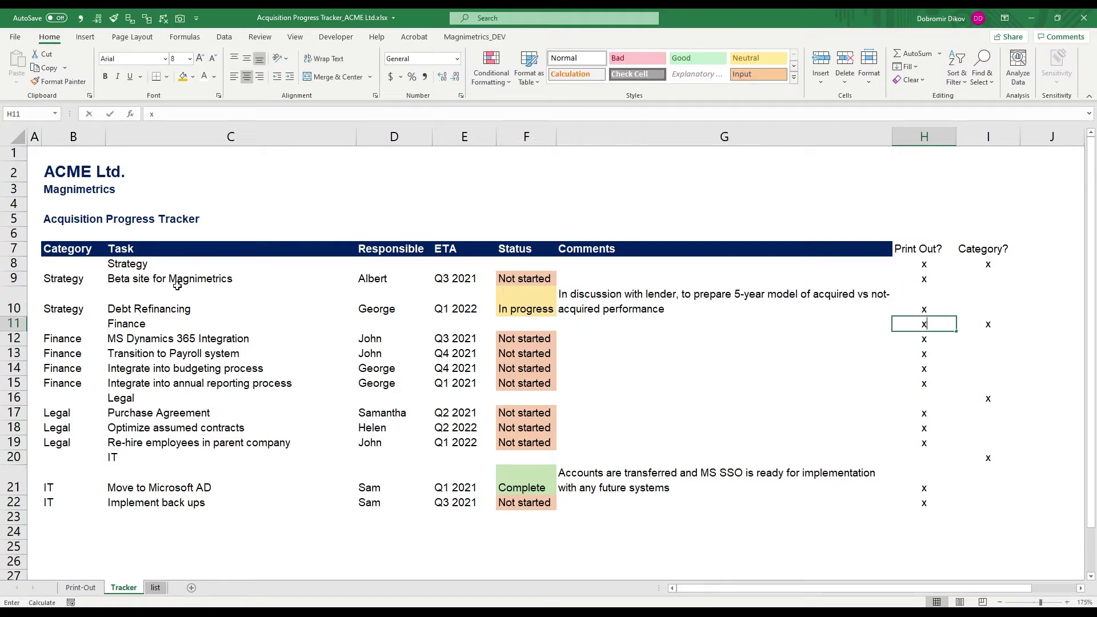
{"action": "key", "text": "Down"}
{"action": "key", "text": "Down"}
{"action": "key", "text": "Down"}
{"action": "key", "text": "Down"}
{"action": "type", "text": "x"}
{"action": "key", "text": "Return"}
{"action": "key", "text": "Down"}
{"action": "key", "text": "Down"}
{"action": "key", "text": "Down"}
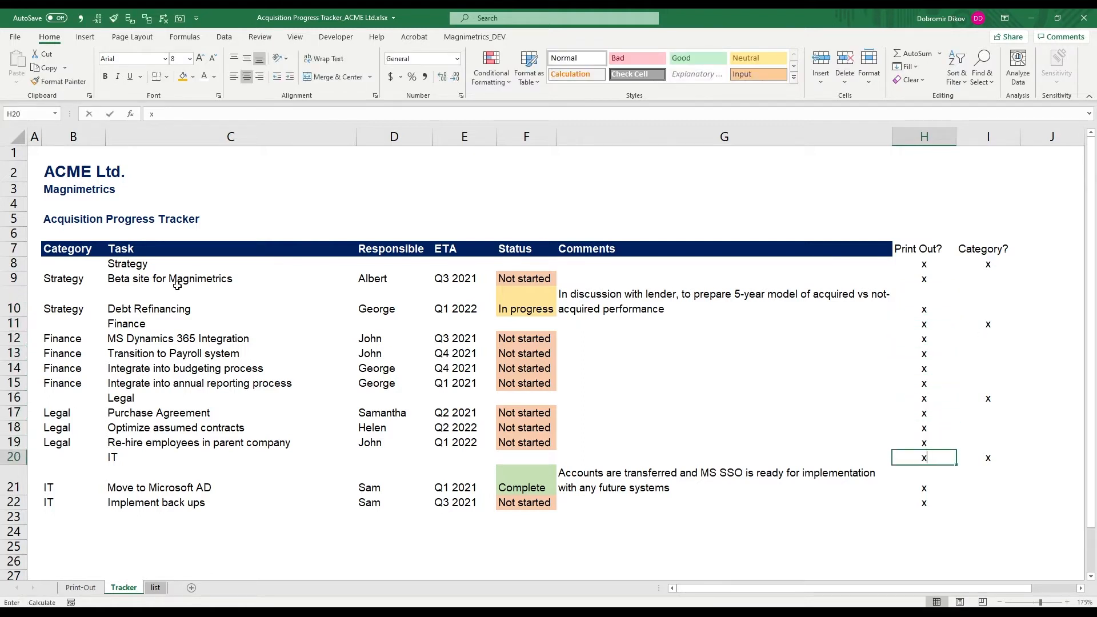
{"action": "type", "text": "x"}
{"action": "key", "text": "Return"}
{"action": "key", "text": "Down"}
{"action": "key", "text": "Up"}
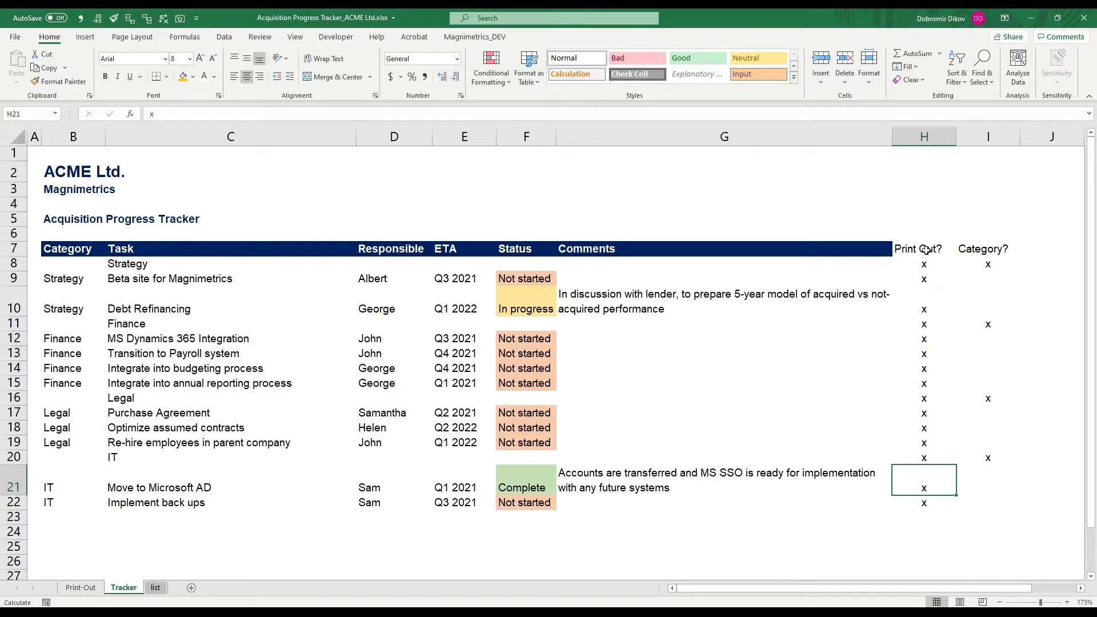
Step: Fill the Print Out? and Category? headers yellow
{"action": "left_click_drag", "start_coordinate": [928, 250], "coordinate": [985, 249]}
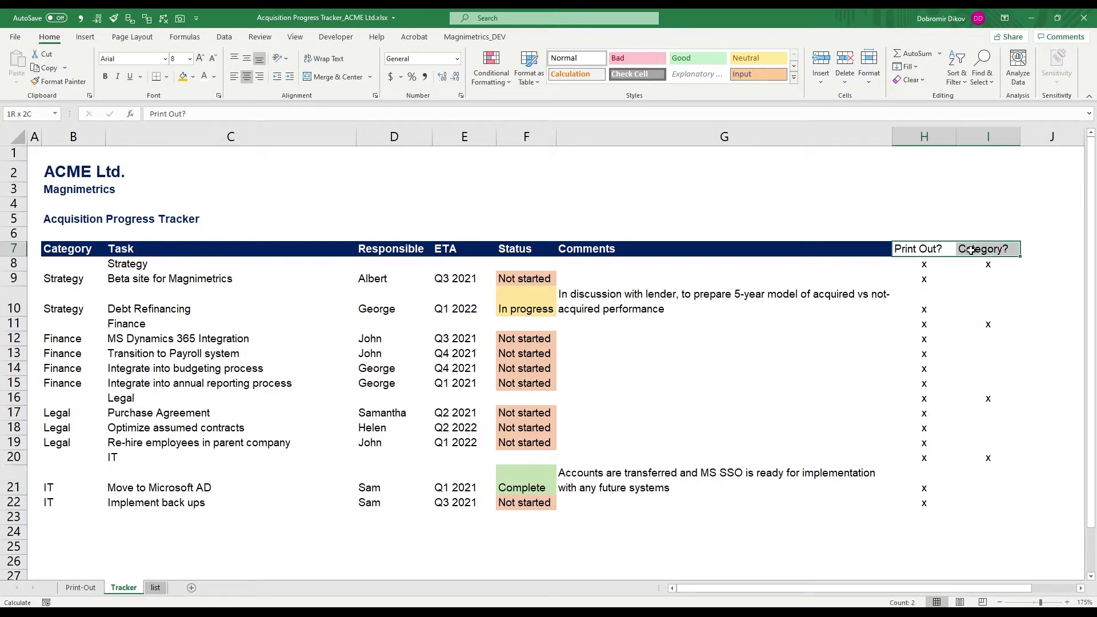
{"action": "left_click", "coordinate": [183, 77]}
{"action": "left_click", "coordinate": [464, 278]}
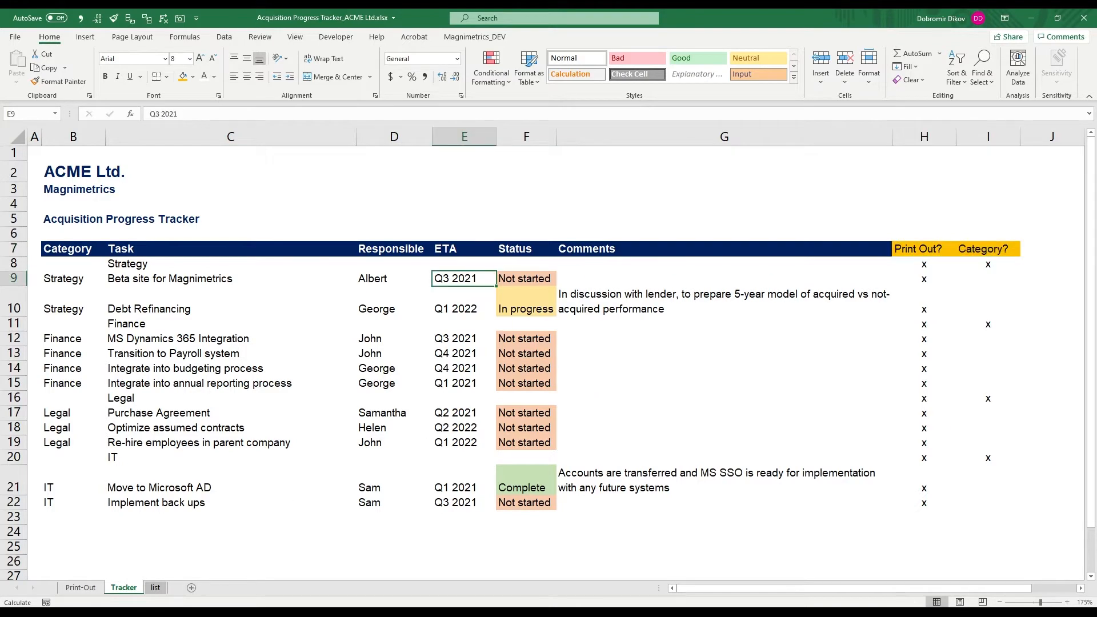
Step: Review the Print-Out list's Strategy, Finance, Legal and IT category entries
{"action": "left_click", "coordinate": [81, 587]}
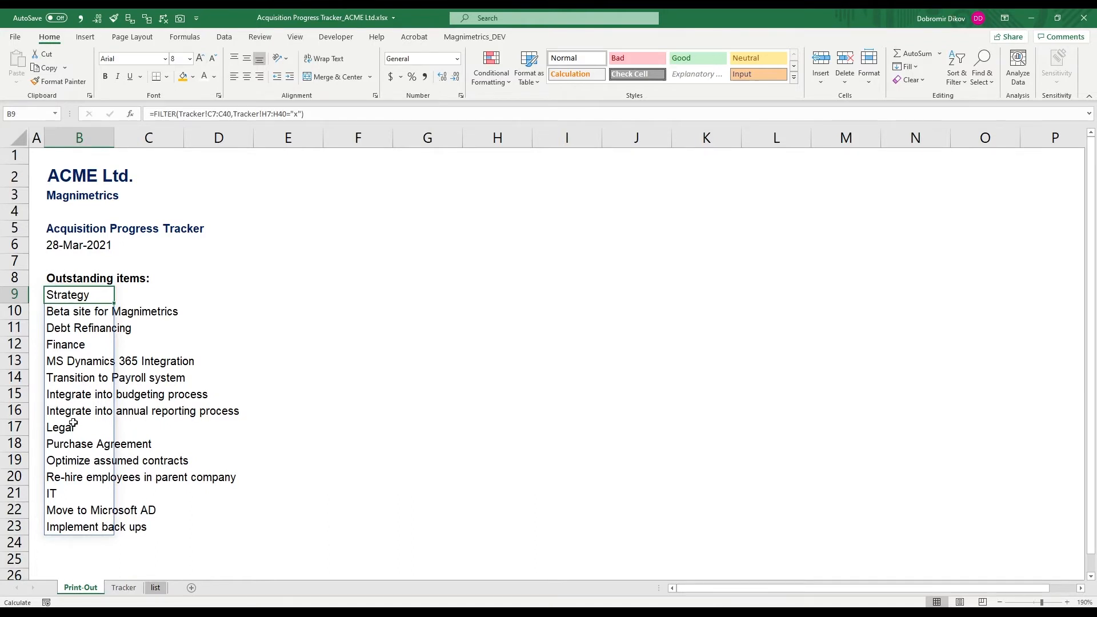
{"action": "left_click", "coordinate": [73, 344]}
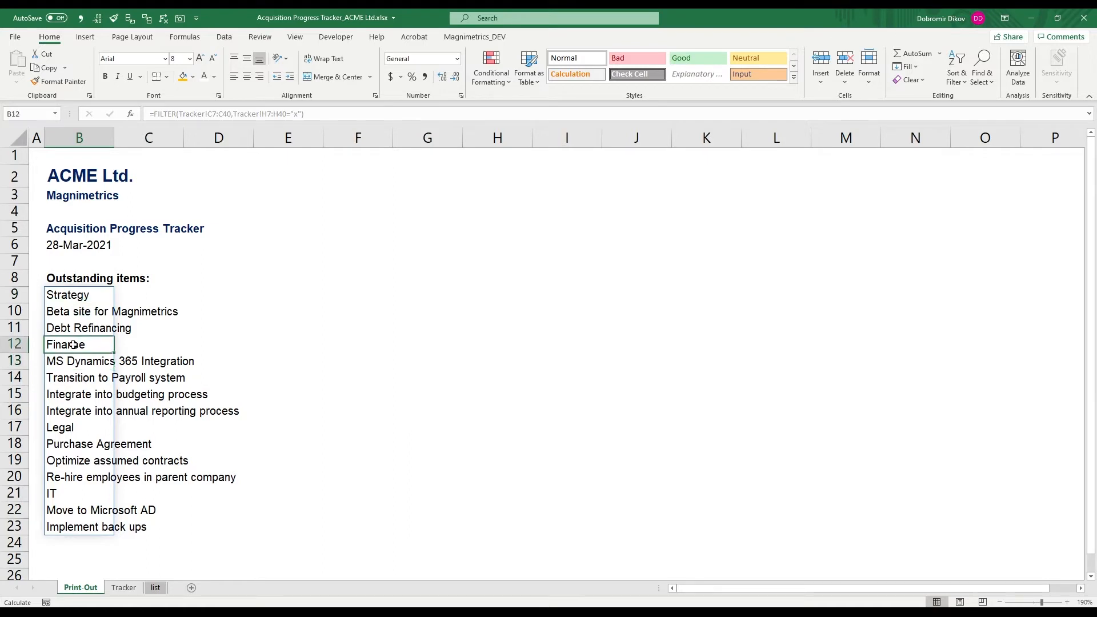
{"action": "left_click", "coordinate": [69, 428]}
{"action": "left_click", "coordinate": [67, 494]}
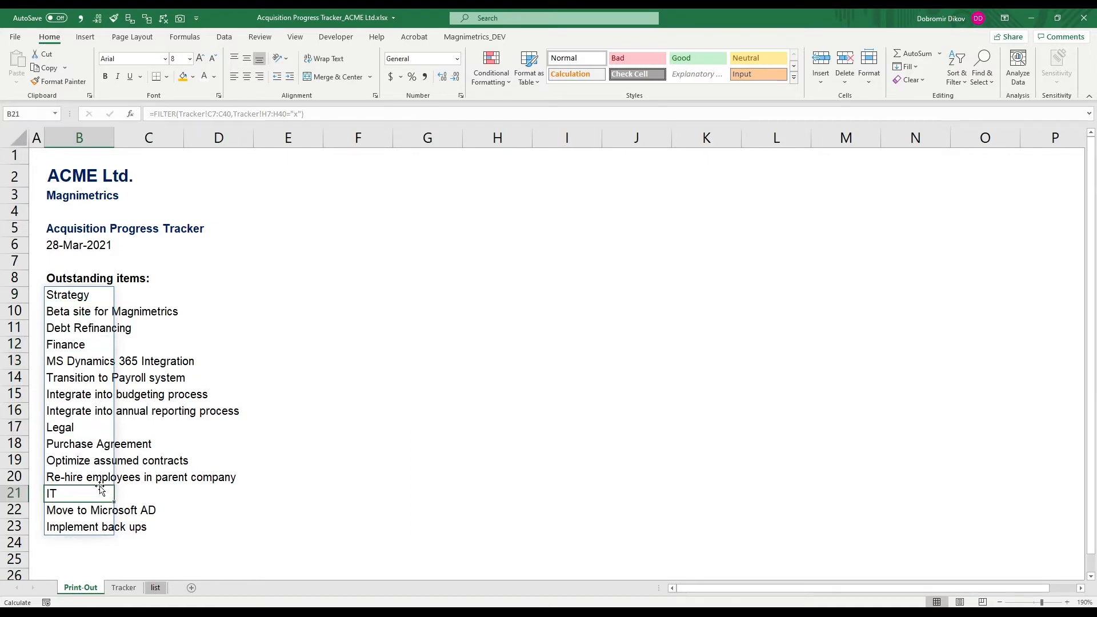
{"action": "left_click", "coordinate": [71, 295]}
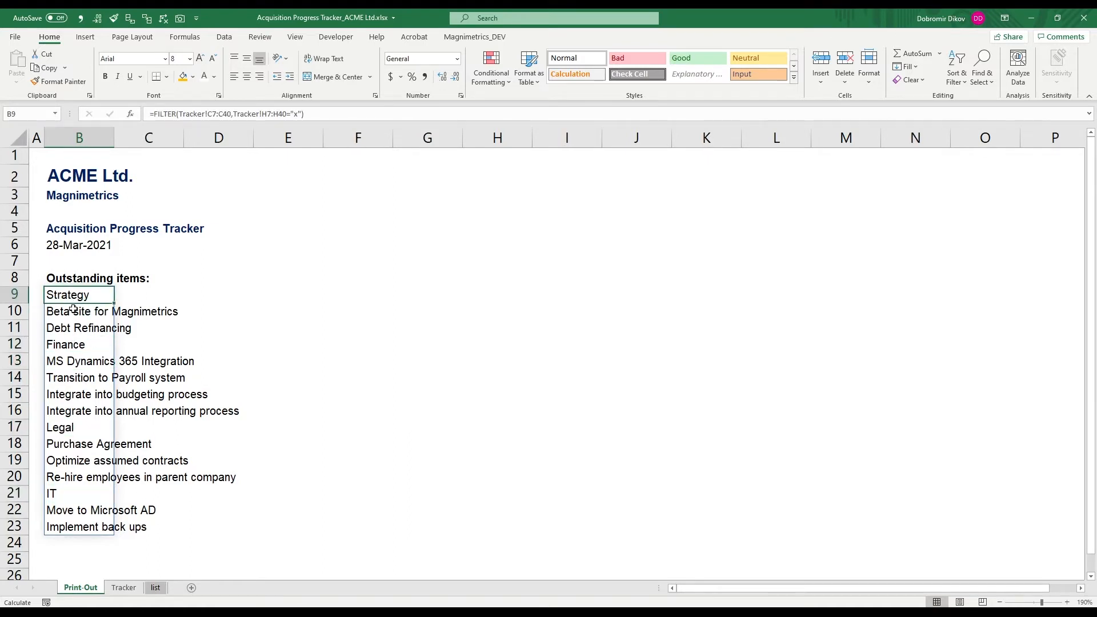
Step: Add an underlined Categories: heading in D3 of the list sheet
{"action": "left_click", "coordinate": [156, 586]}
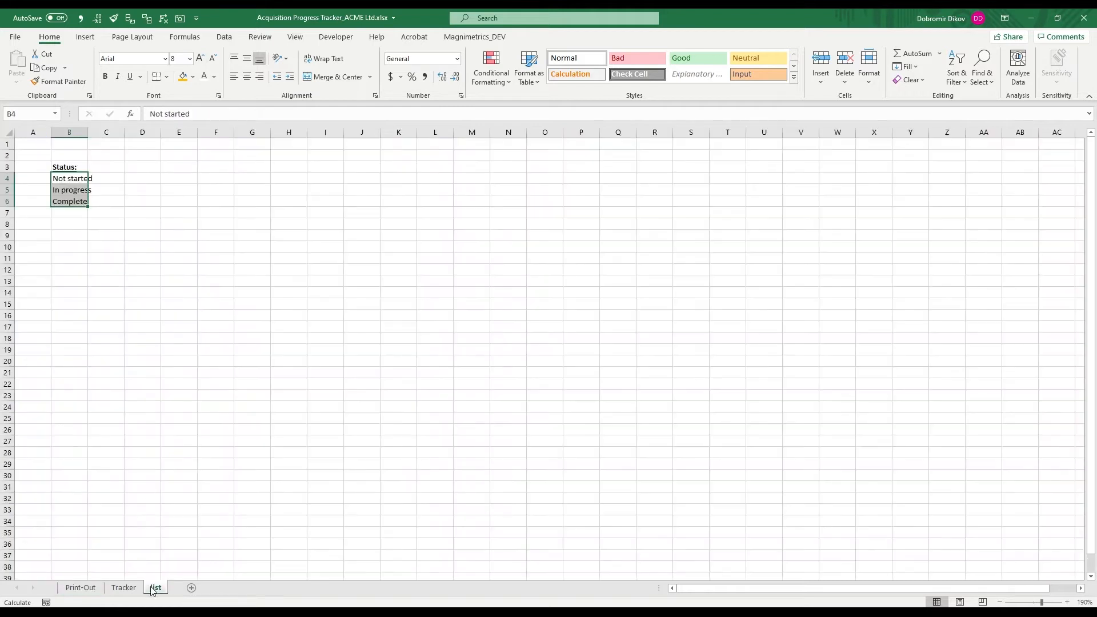
{"action": "left_click", "coordinate": [138, 171]}
{"action": "type", "text": "C"}
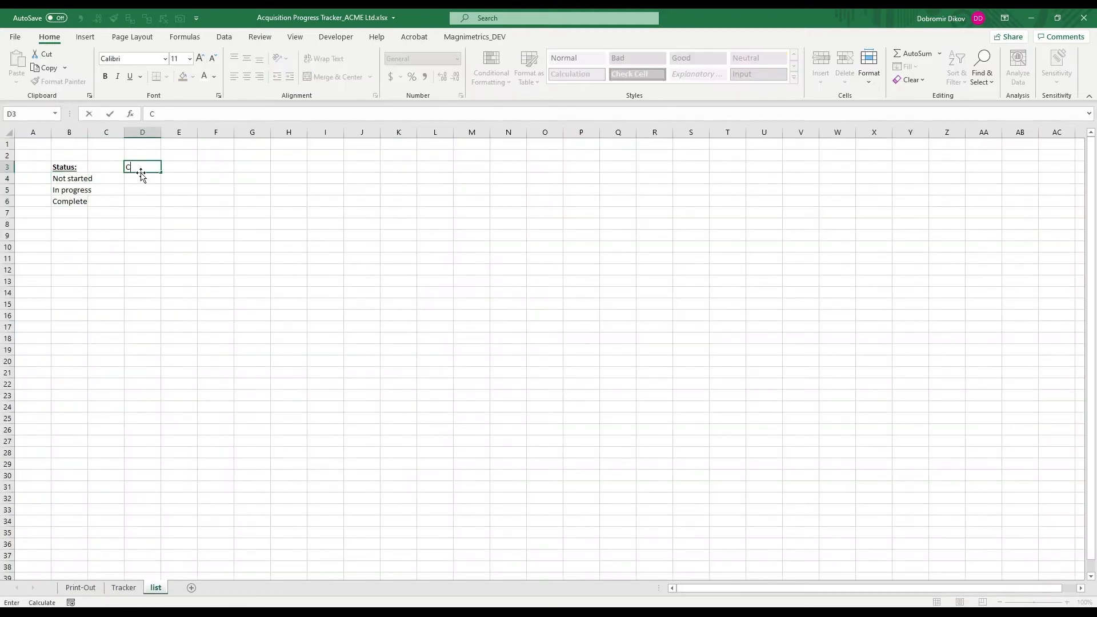
{"action": "type", "text": "ategories:"}
{"action": "key", "text": "ctrl+Return"}
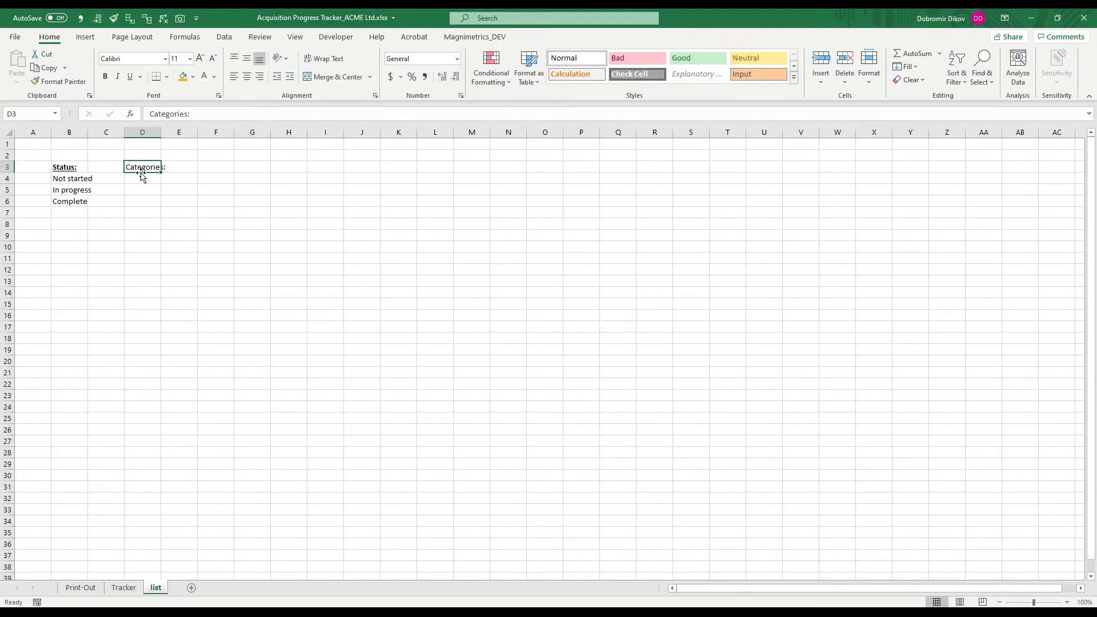
{"action": "key", "text": "ctrl+u"}
{"action": "key", "text": "Return"}
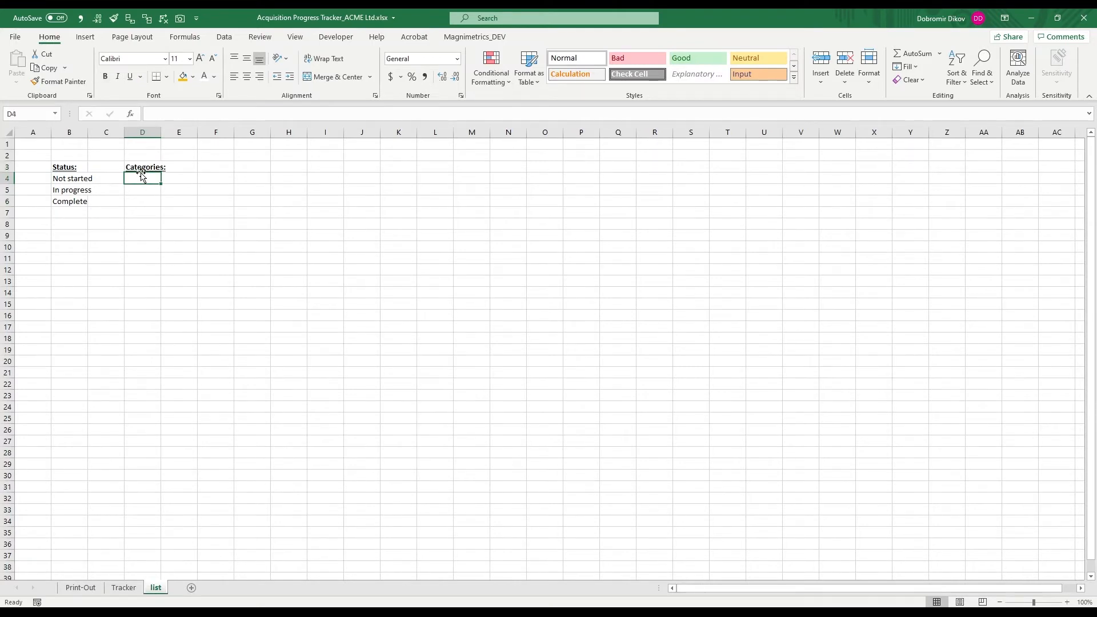
{"action": "type", "text": "=filter"}
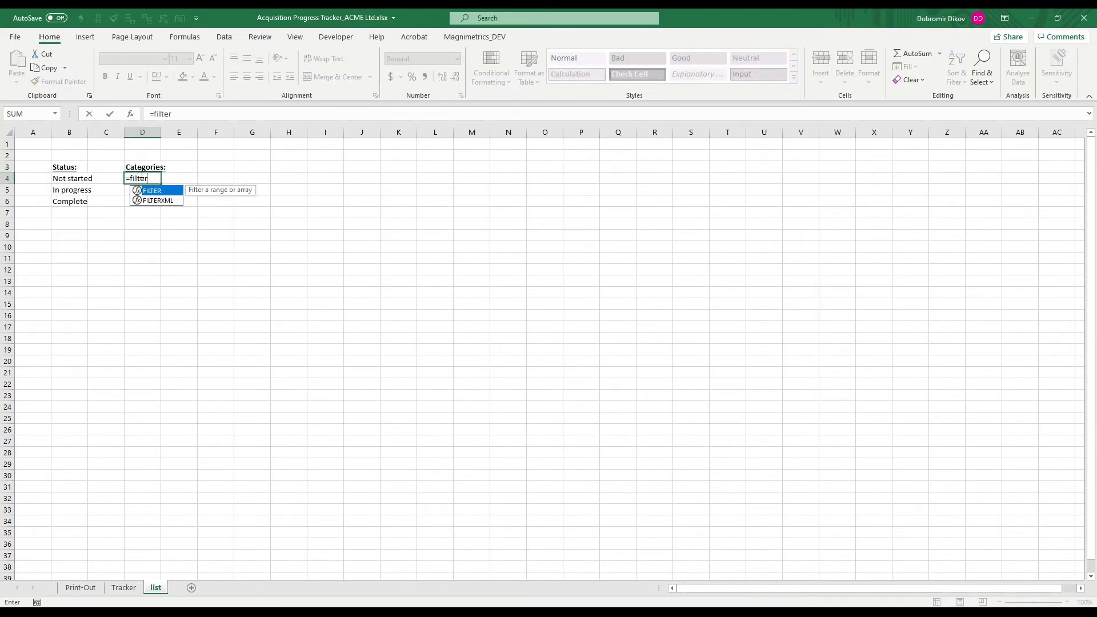
Step: Enter =FILTER(Tracker!C:C,Tracker!I:I="x") in D4 to spill the four categories
{"action": "key", "text": "Tab"}
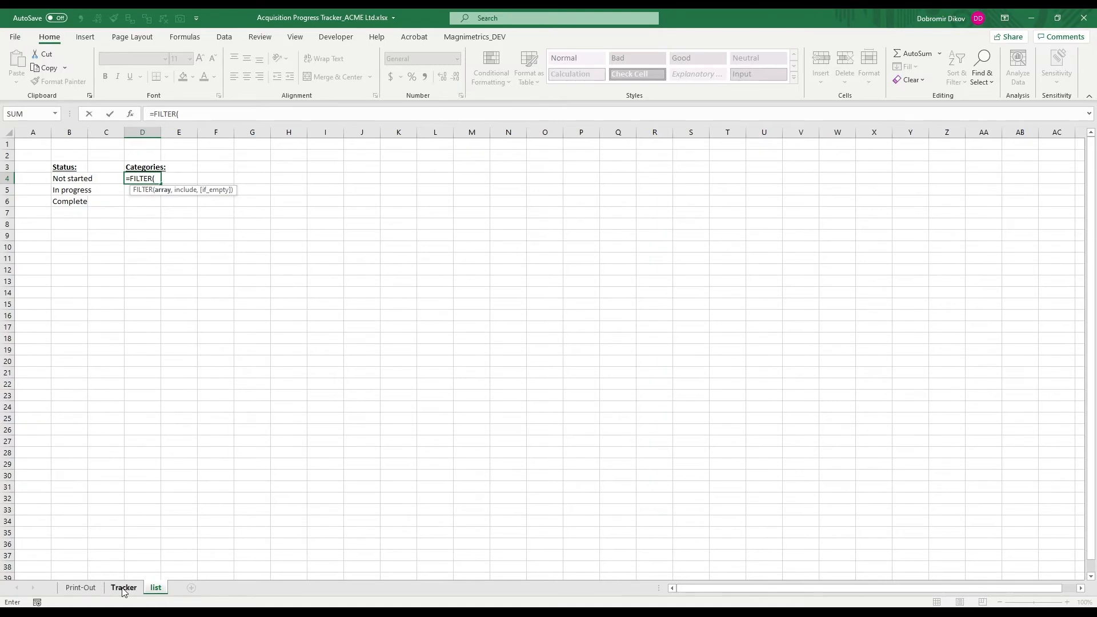
{"action": "left_click", "coordinate": [124, 588]}
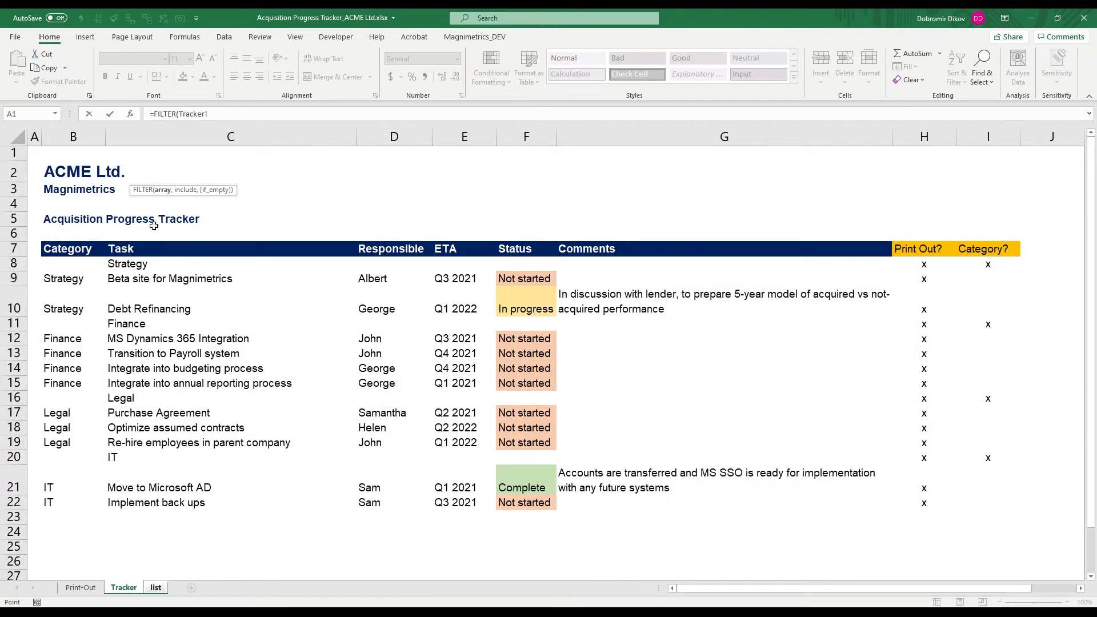
{"action": "left_click", "coordinate": [162, 138]}
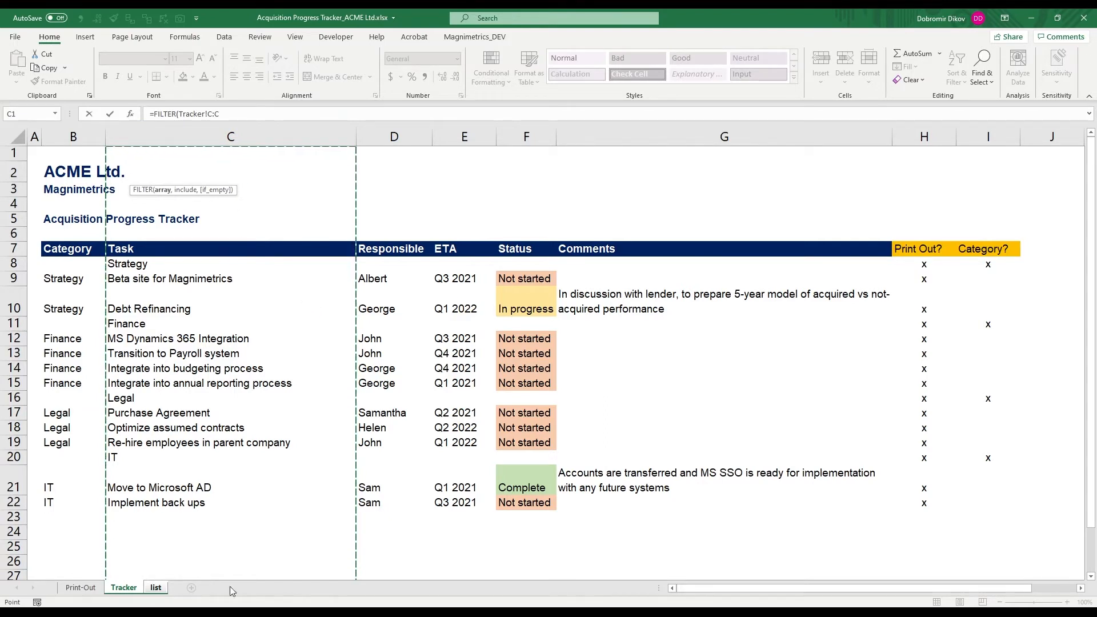
{"action": "type", "text": ","}
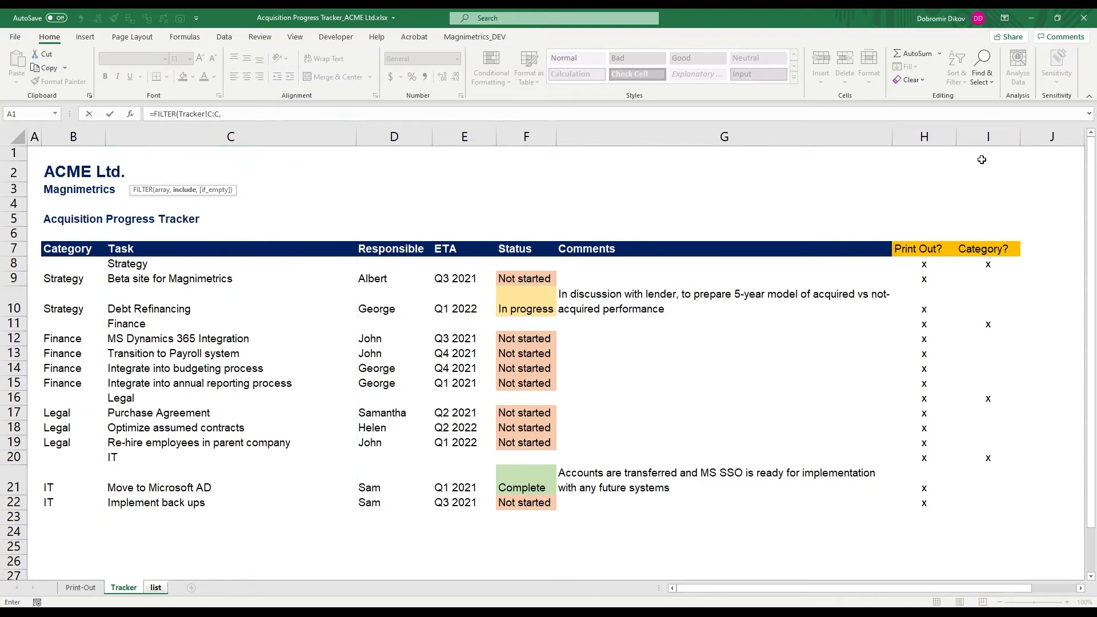
{"action": "left_click", "coordinate": [988, 136]}
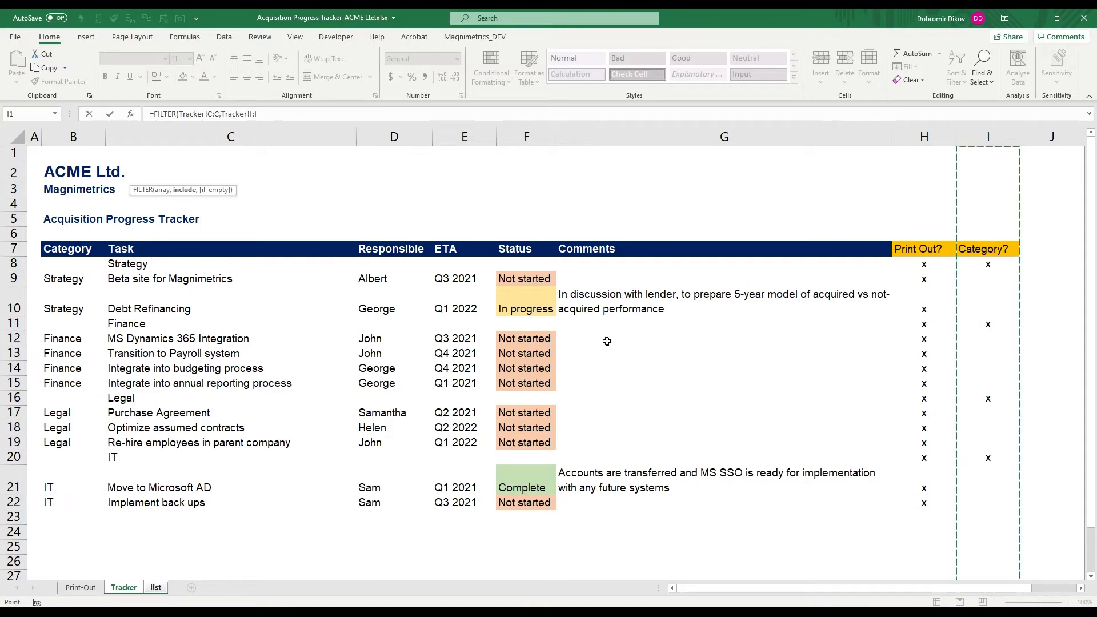
{"action": "type", "text": "=\"x"}
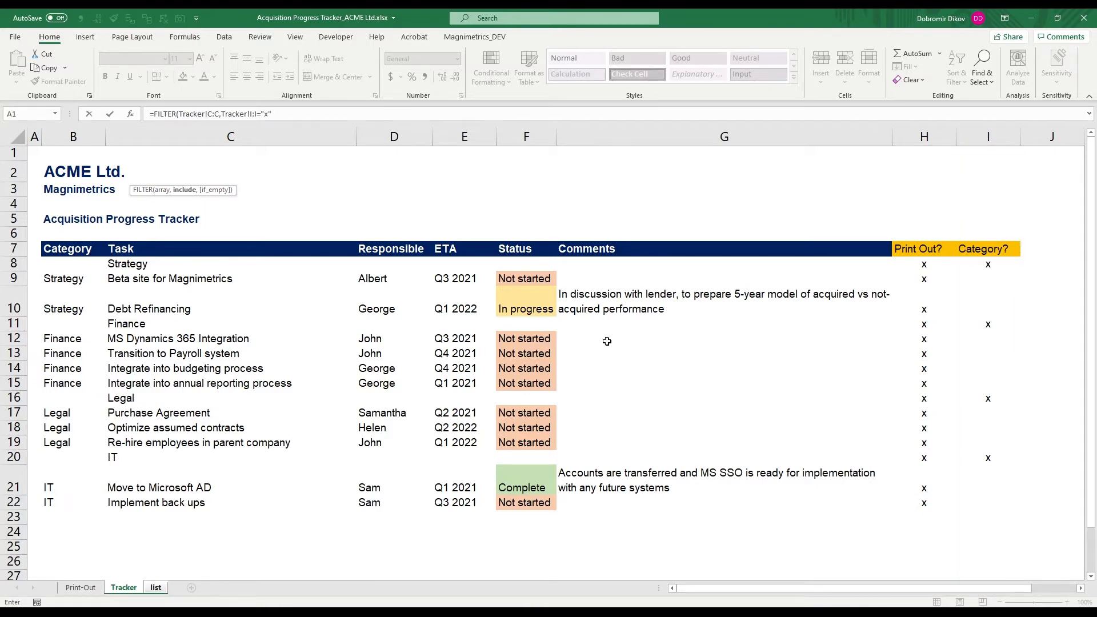
{"action": "key", "text": "Return"}
{"action": "key", "text": "Return"}
{"action": "key", "text": "Return"}
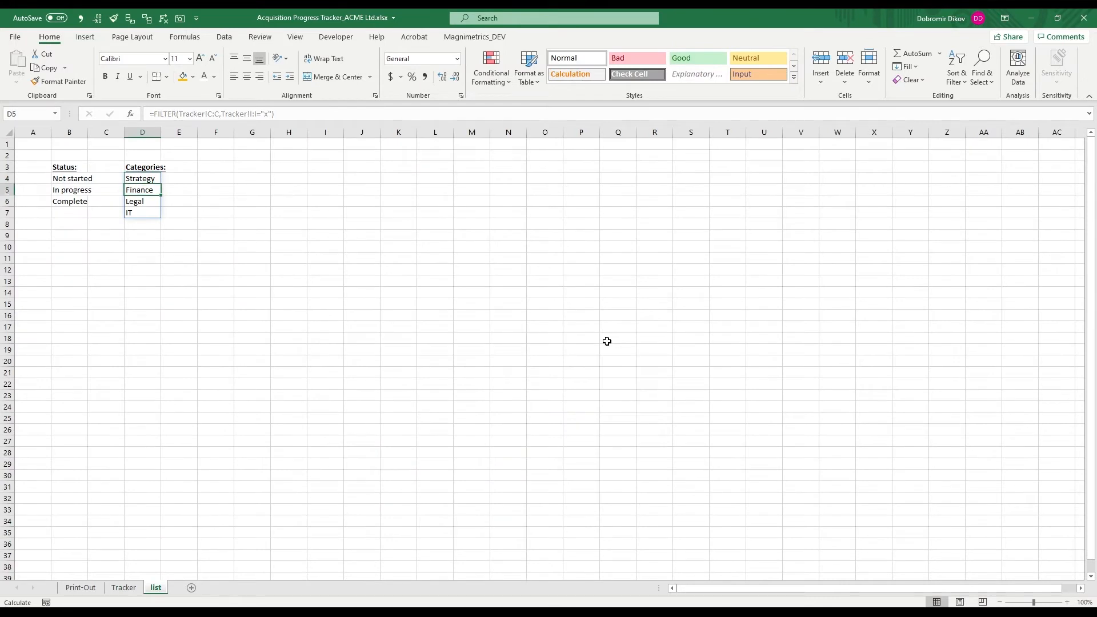
{"action": "key", "text": "Return"}
{"action": "key", "text": "Up"}
{"action": "key", "text": "Up"}
{"action": "key", "text": "Up"}
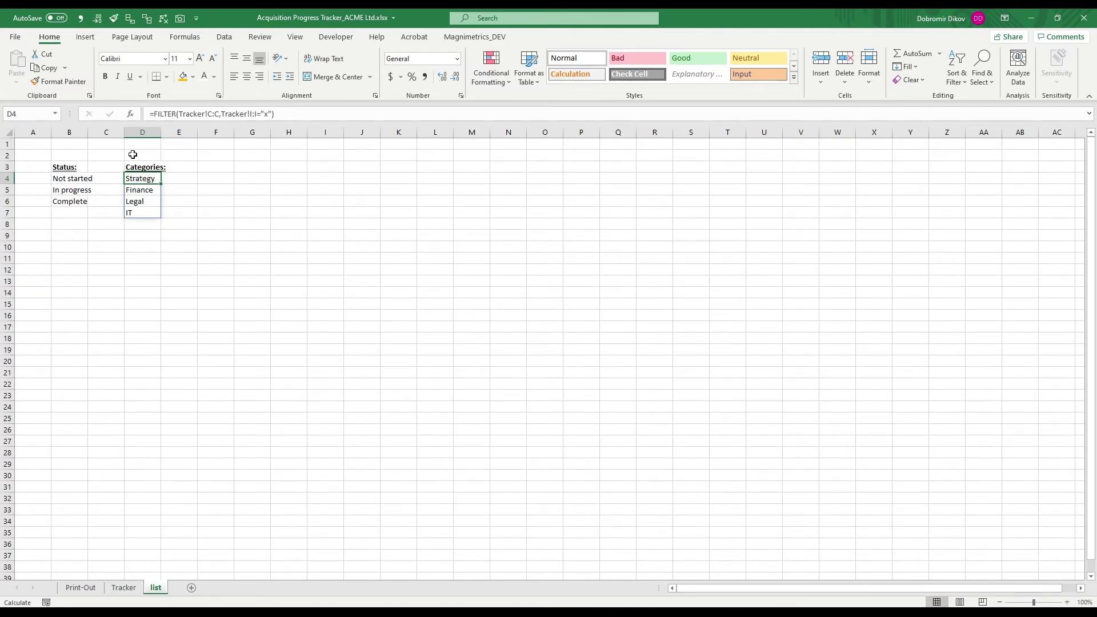
{"action": "key", "text": "Down"}
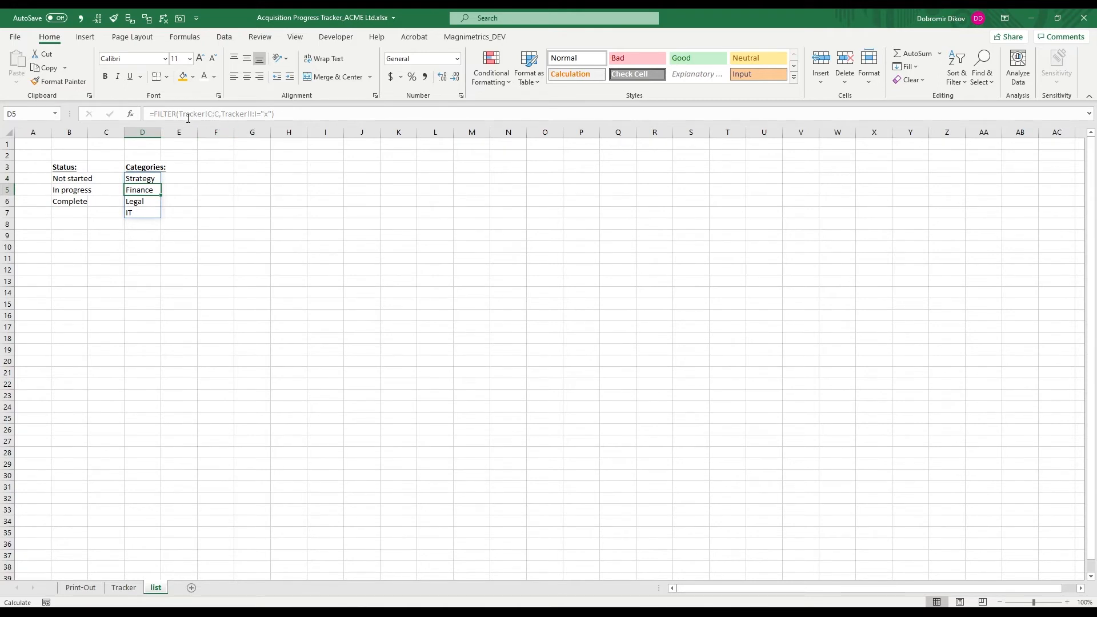
Step: Review the spilled Strategy, Finance, Legal, IT list and return to Print-Out cell A9
{"action": "left_click", "coordinate": [139, 167]}
{"action": "left_click_drag", "start_coordinate": [141, 178], "coordinate": [154, 213]}
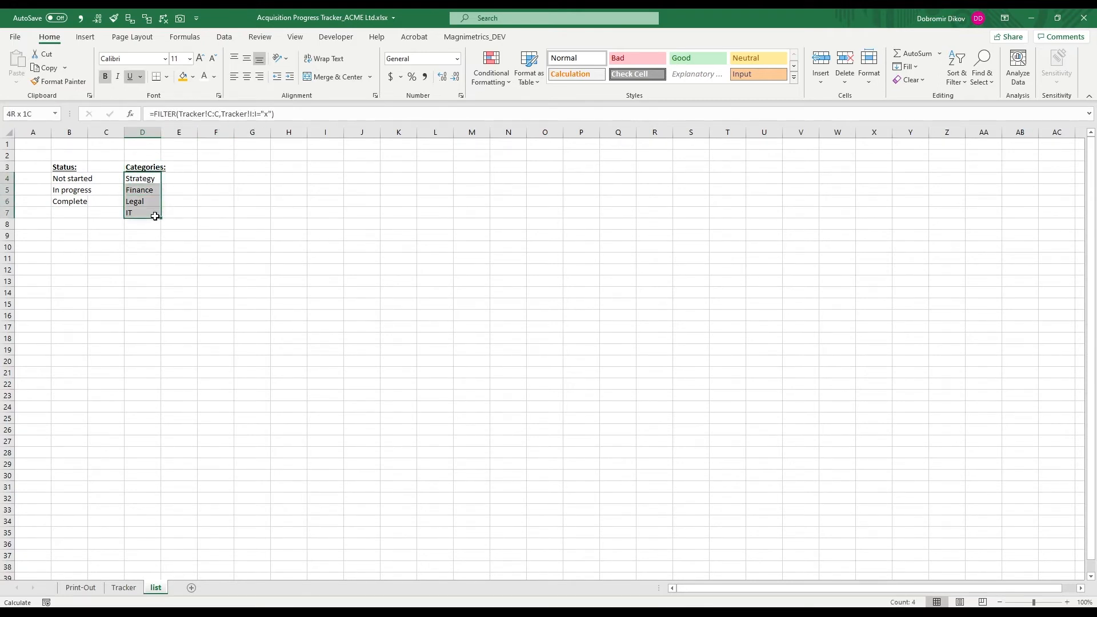
{"action": "left_click", "coordinate": [81, 587]}
{"action": "left_click", "coordinate": [36, 296]}
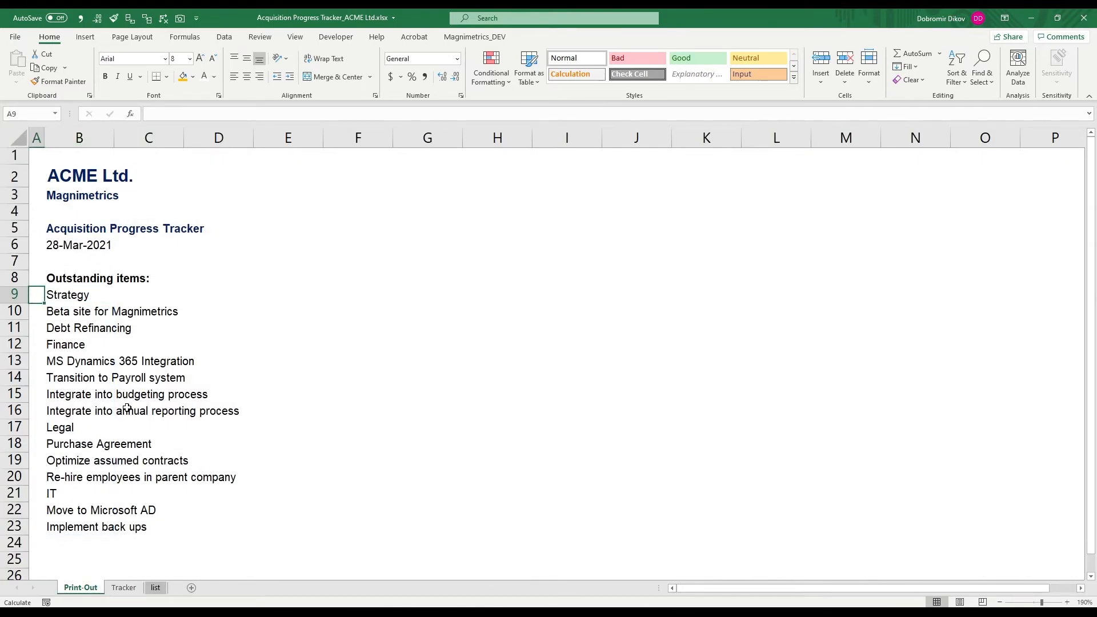
{"action": "type", "text": "="}
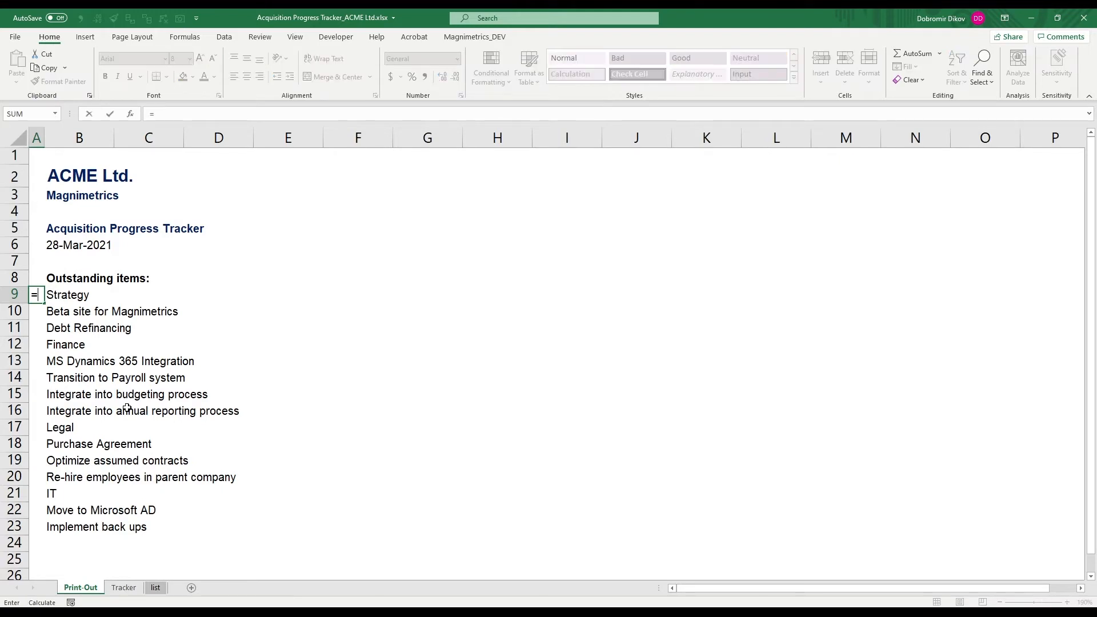
{"action": "type", "text": "vl"}
Step: Enter =VLOOKUP(B9,list!D:E,2,0) in Print-Out A9
{"action": "key", "text": "Tab"}
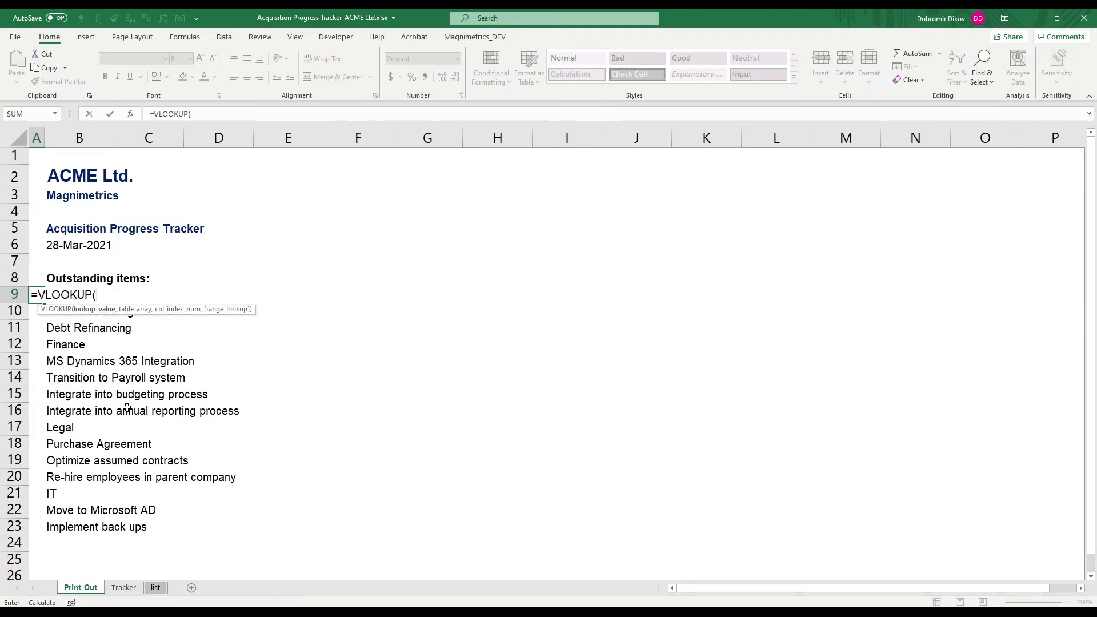
{"action": "key", "text": "Right"}
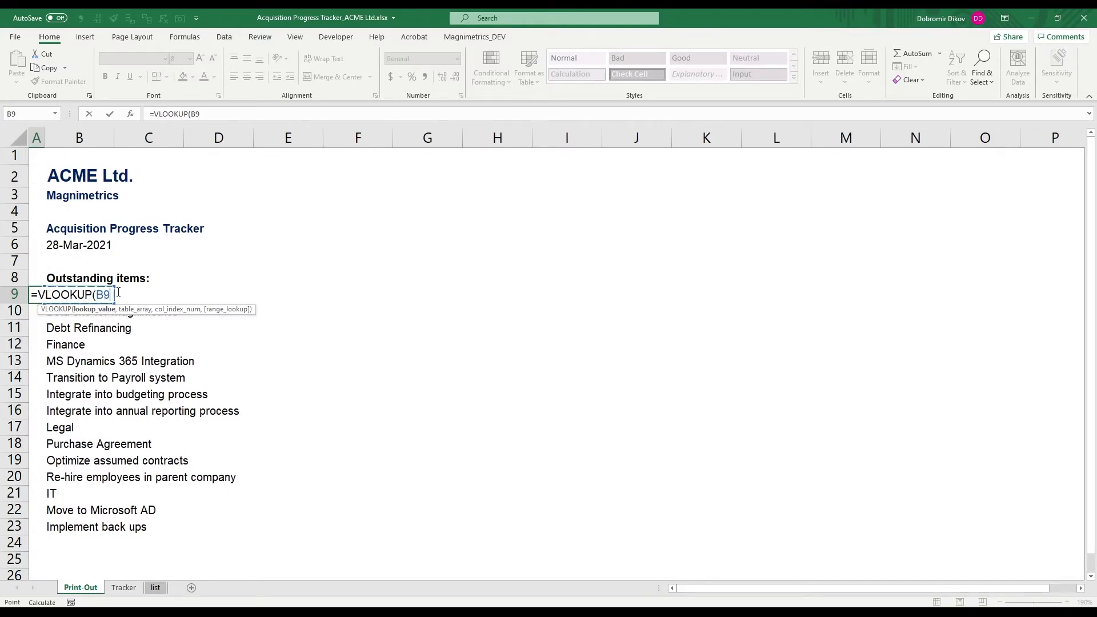
{"action": "type", "text": ","}
{"action": "left_click", "coordinate": [155, 586]}
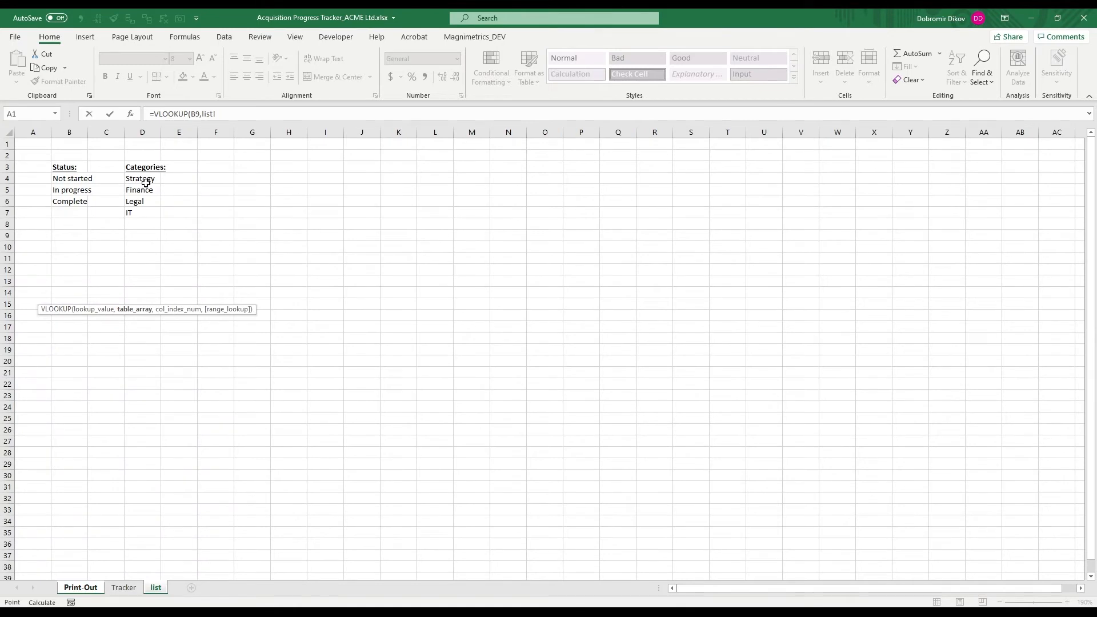
{"action": "left_click", "coordinate": [142, 133]}
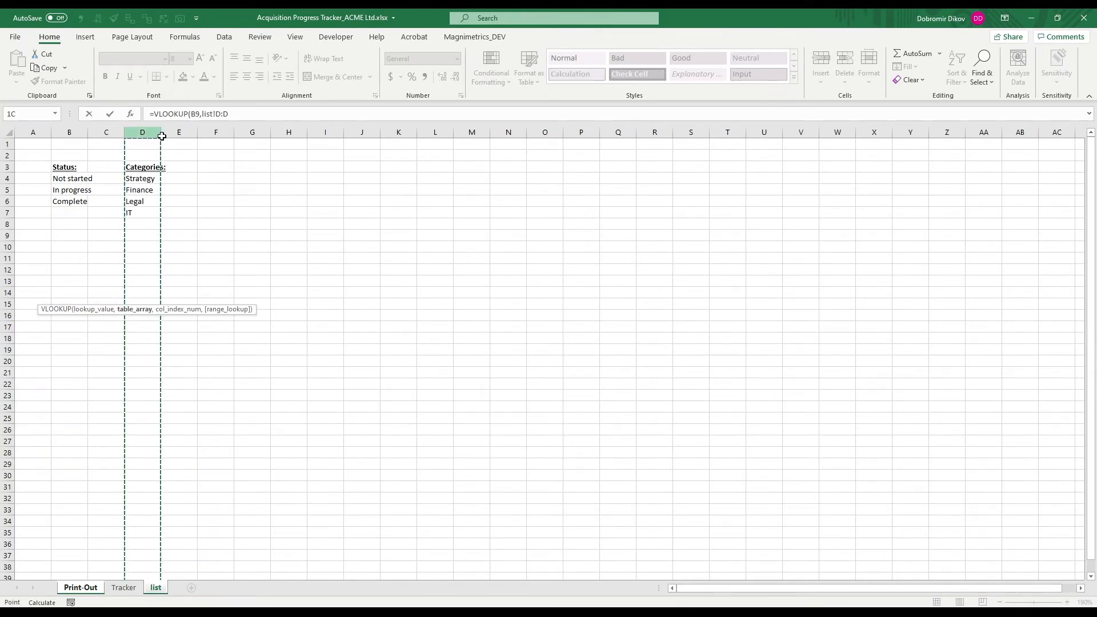
{"action": "left_click_drag", "start_coordinate": [162, 134], "coordinate": [179, 135]}
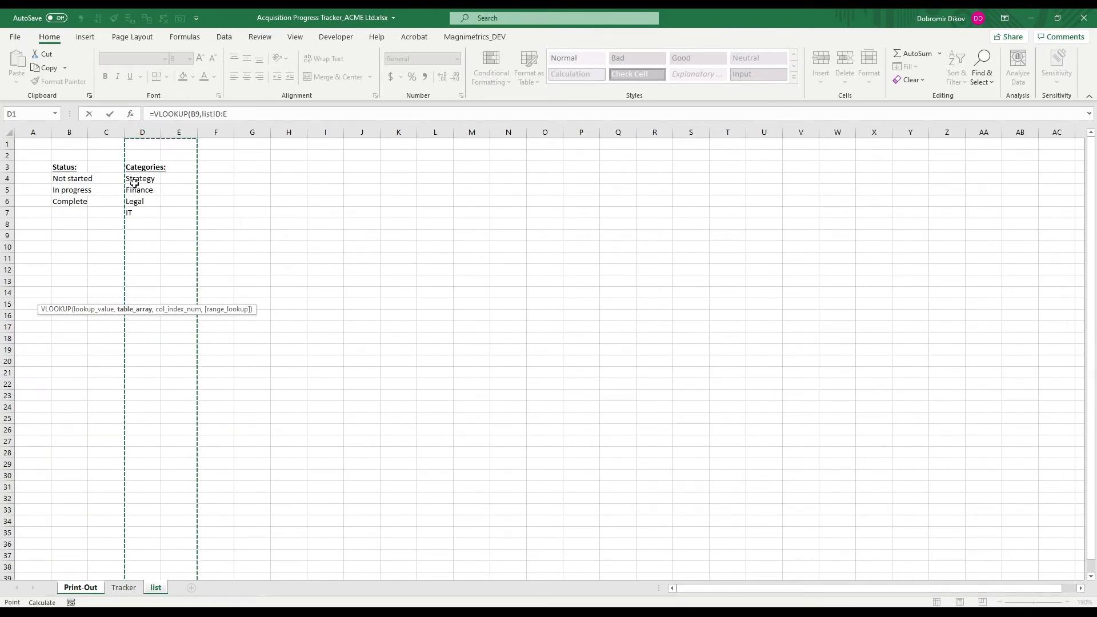
{"action": "type", "text": ",2"}
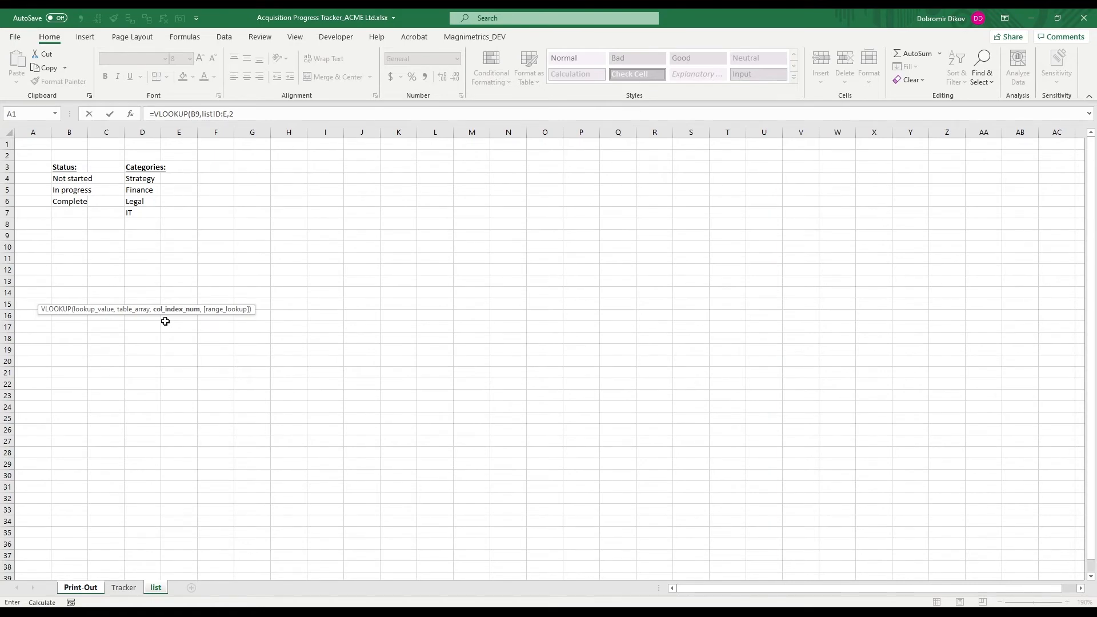
{"action": "type", "text": ",0"}
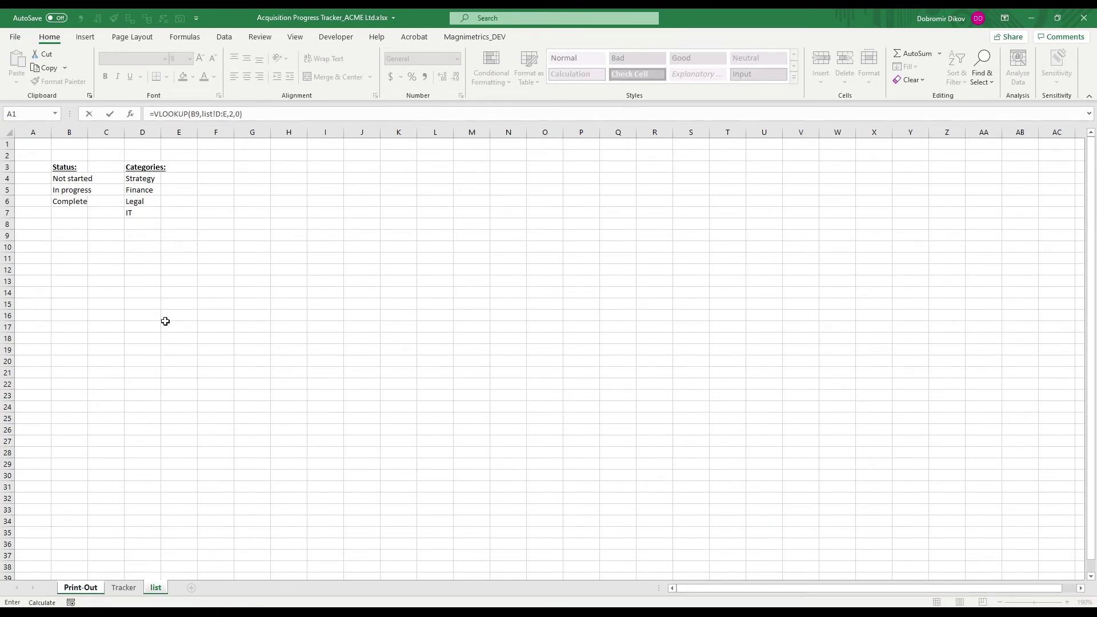
{"action": "key", "text": "Return"}
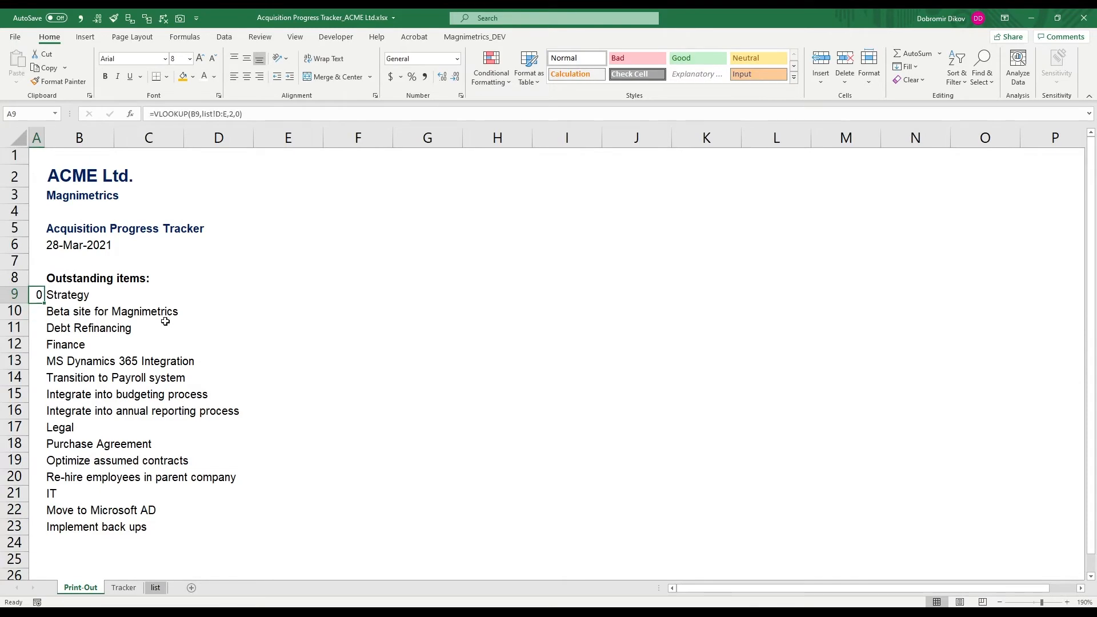
Step: Add x beside each category in list!E4:E7
{"action": "key", "text": "ctrl+Page_Down"}
{"action": "key", "text": "ctrl+Page_Down"}
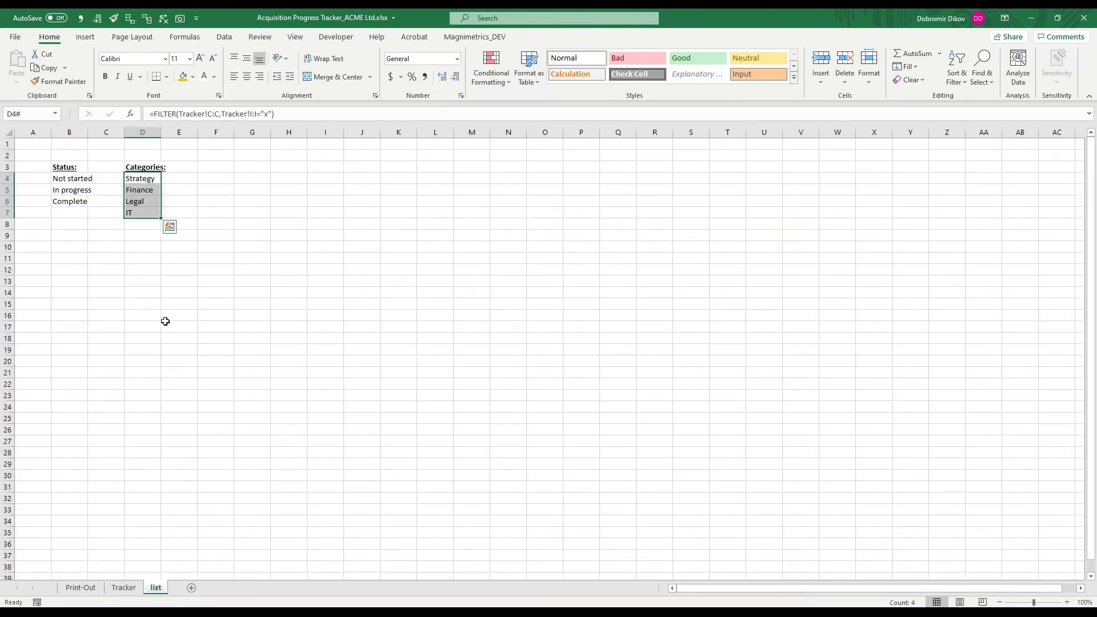
{"action": "type", "text": "x"}
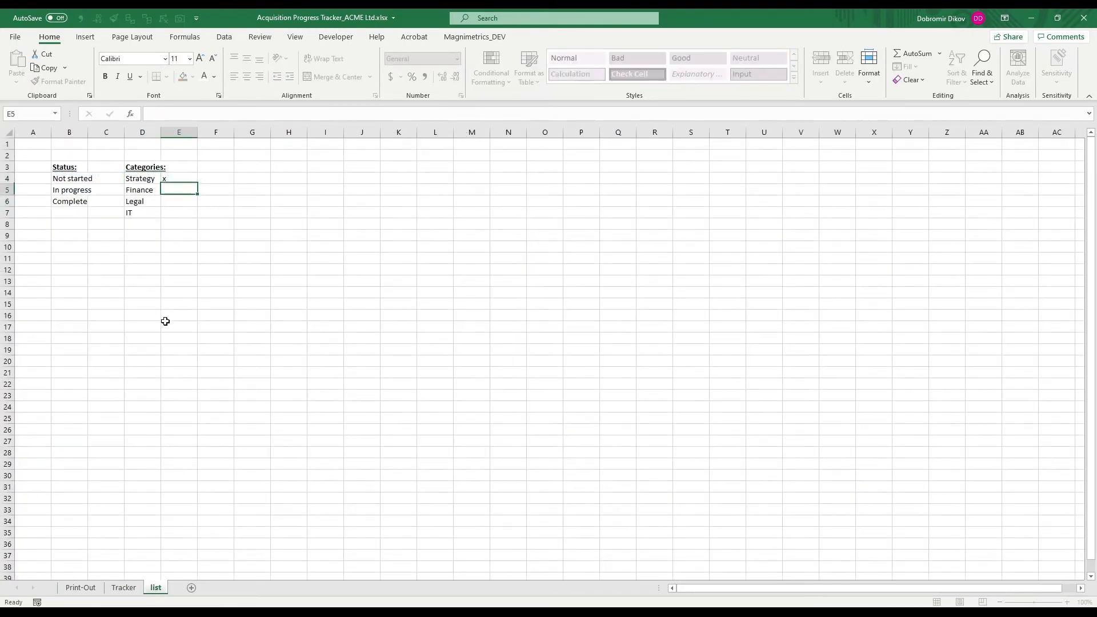
{"action": "key", "text": "Return"}
{"action": "type", "text": "x"}
{"action": "key", "text": "Return"}
{"action": "type", "text": "x"}
{"action": "key", "text": "Return"}
{"action": "key", "text": "ctrl+Page_Up"}
{"action": "key", "text": "ctrl+Page_Up"}
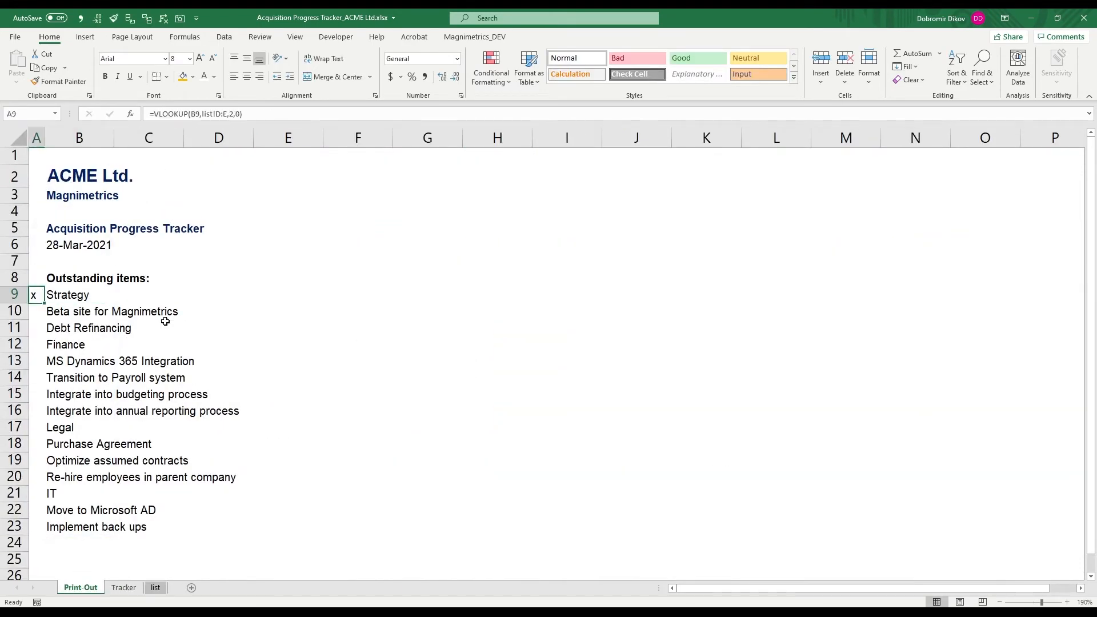
{"action": "scroll", "coordinate": [165, 321], "scroll_direction": "down", "scroll_amount": 9}
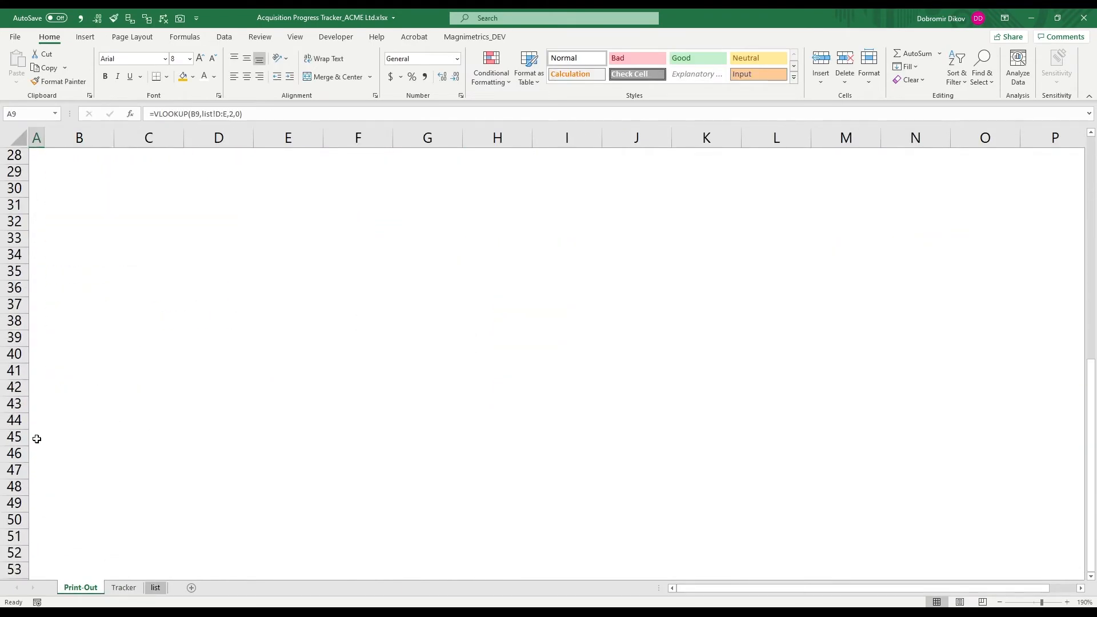
Step: Fill the lookup formula down A9:A46 and inspect the task-row errors
{"action": "left_click", "coordinate": [38, 452], "text": "shift"}
{"action": "key", "text": "ctrl+d"}
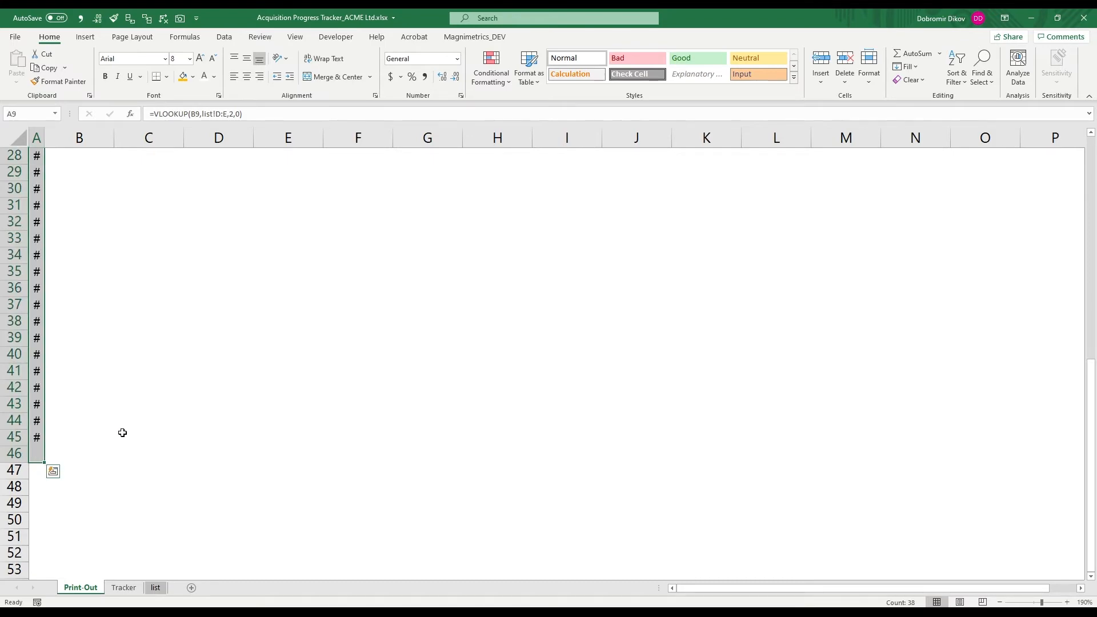
{"action": "scroll", "coordinate": [81, 433], "scroll_direction": "up", "scroll_amount": 2}
{"action": "scroll", "coordinate": [80, 433], "scroll_direction": "up", "scroll_amount": 4}
{"action": "scroll", "coordinate": [80, 433], "scroll_direction": "up", "scroll_amount": 2}
{"action": "scroll", "coordinate": [81, 432], "scroll_direction": "up", "scroll_amount": 1}
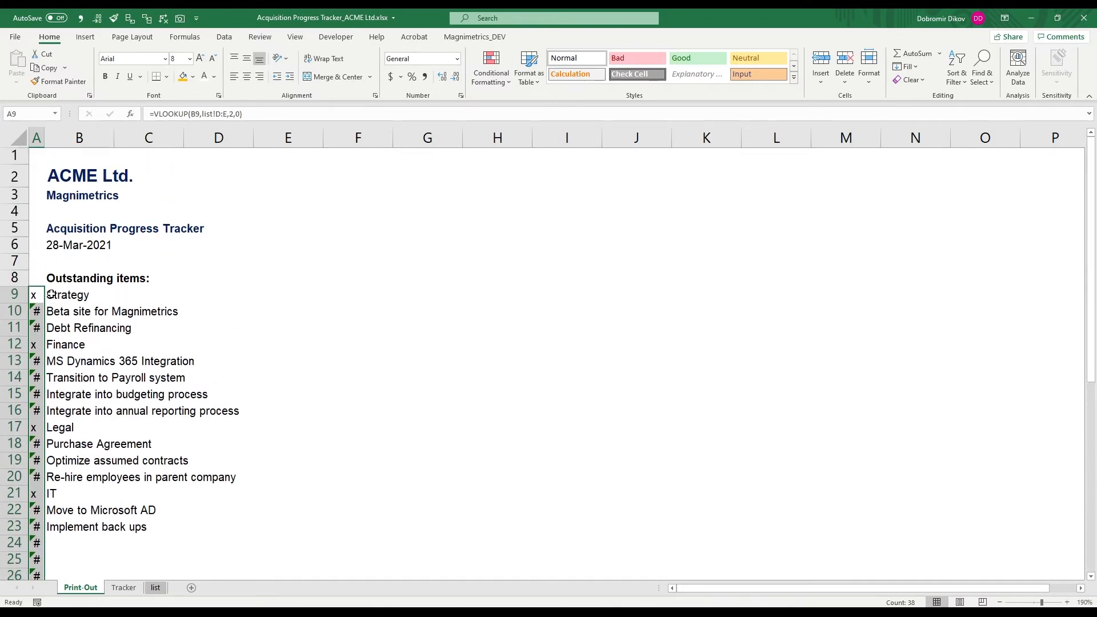
{"action": "left_click", "coordinate": [33, 312]}
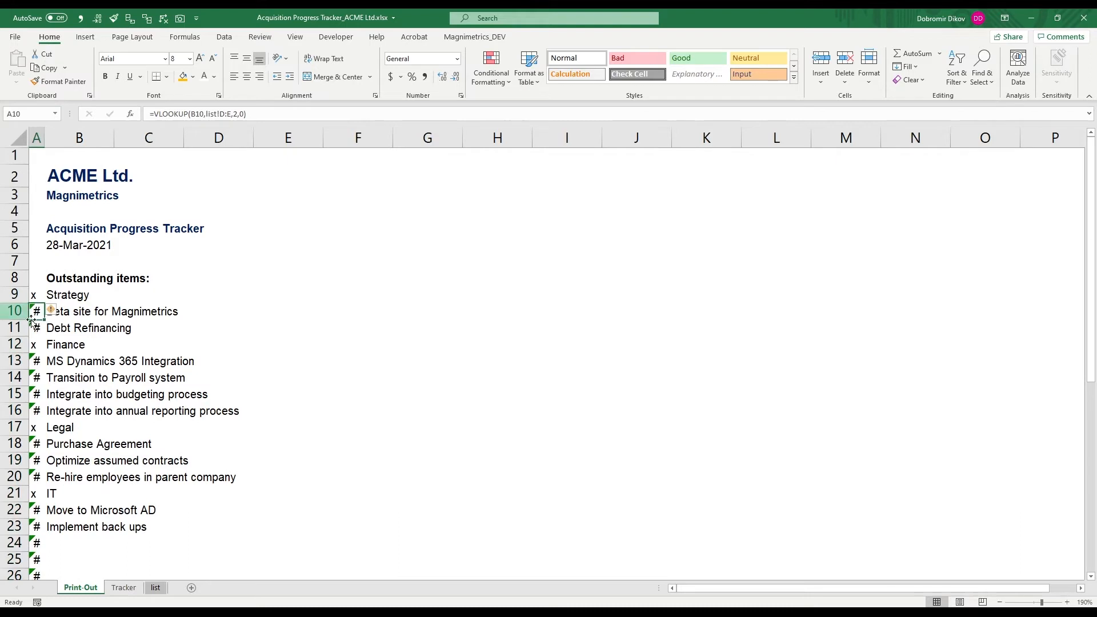
{"action": "left_click", "coordinate": [39, 296]}
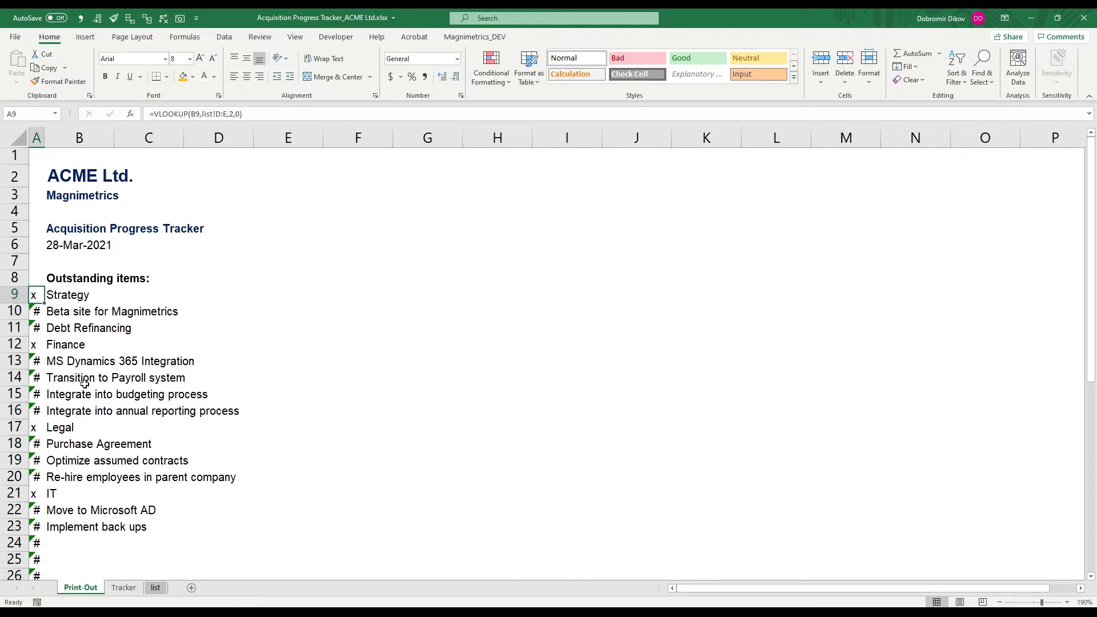
{"action": "key", "text": "F2"}
{"action": "type", "text": "i"}
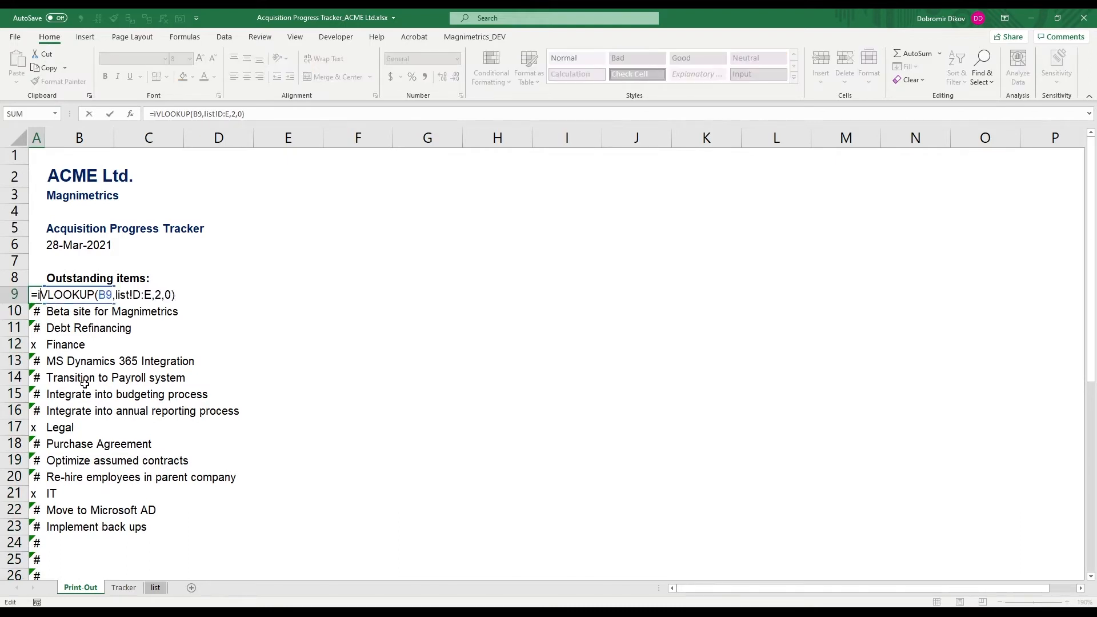
{"action": "type", "text": "IFERROR("}
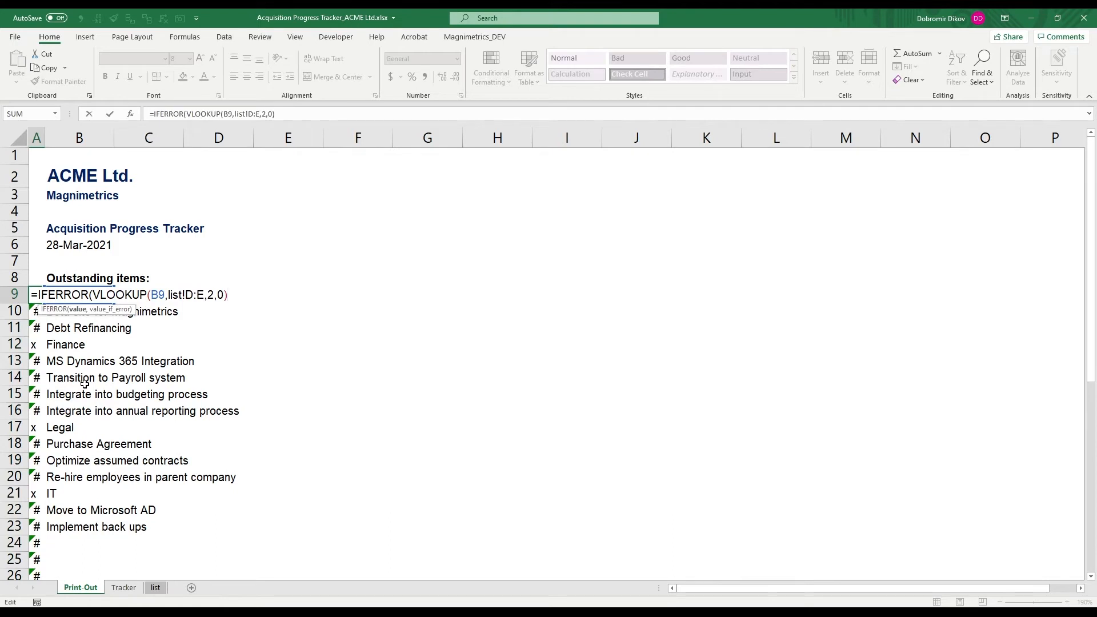
{"action": "type", "text": ","}
{"action": "type", "text": ")"}
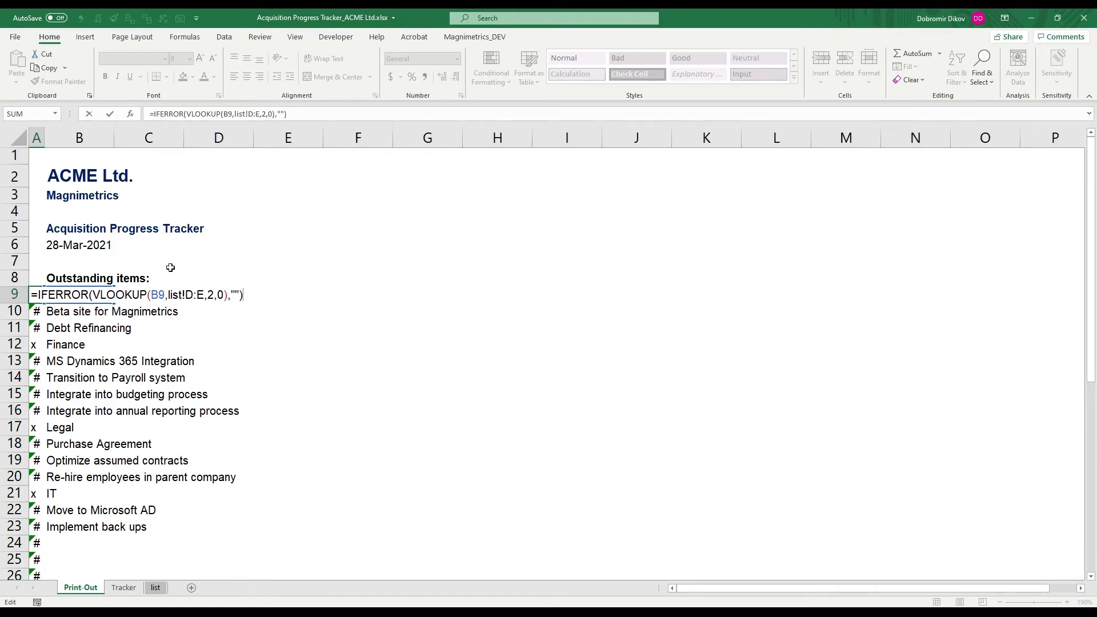
Step: Wrap A9's lookup in IFERROR(...,"") and copy it down column A
{"action": "key", "text": "Return"}
{"action": "key", "text": "Up"}
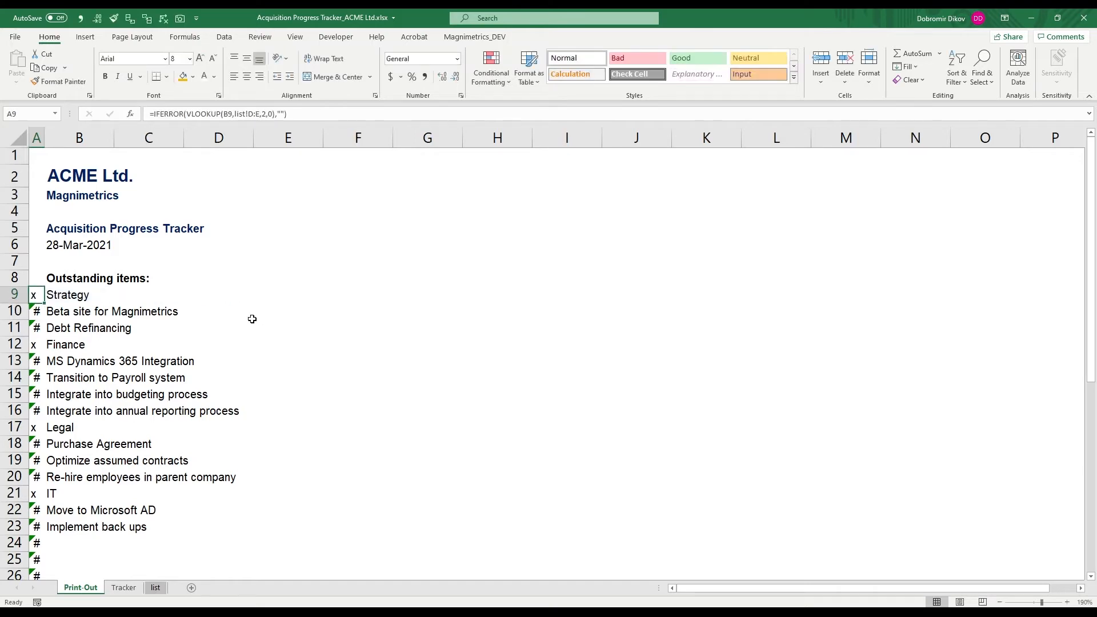
{"action": "key", "text": "ctrl+c"}
{"action": "key", "text": "ctrl+shift+Down"}
{"action": "key", "text": "ctrl+v"}
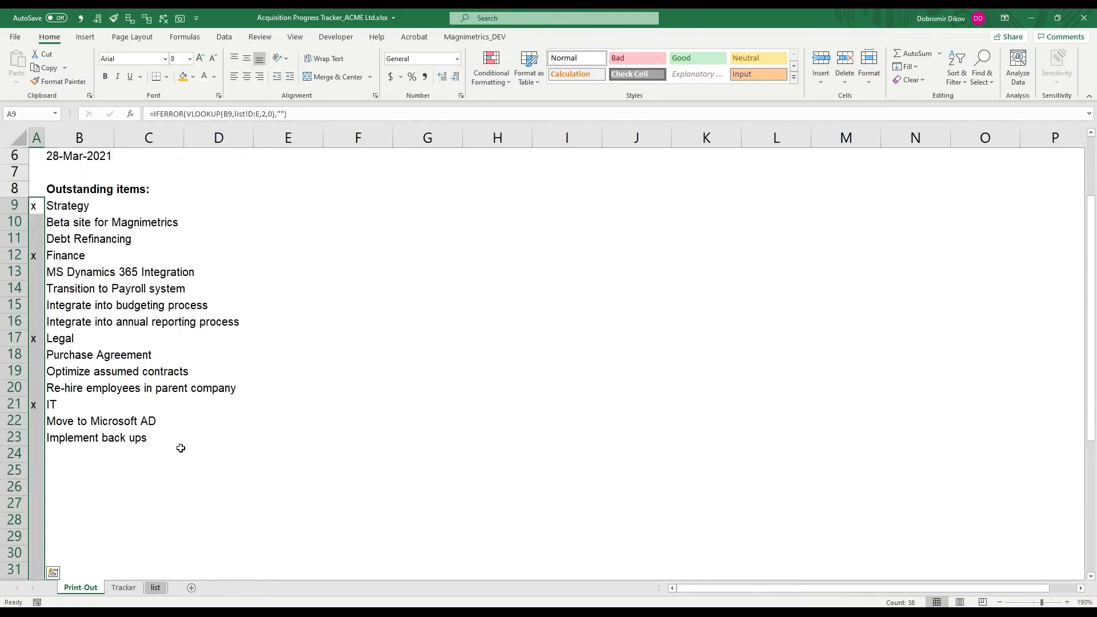
{"action": "scroll", "coordinate": [253, 319], "scroll_direction": "up", "scroll_amount": 7}
Step: Check the Finance and Legal flags and the FILTER list in B9
{"action": "left_click", "coordinate": [34, 345]}
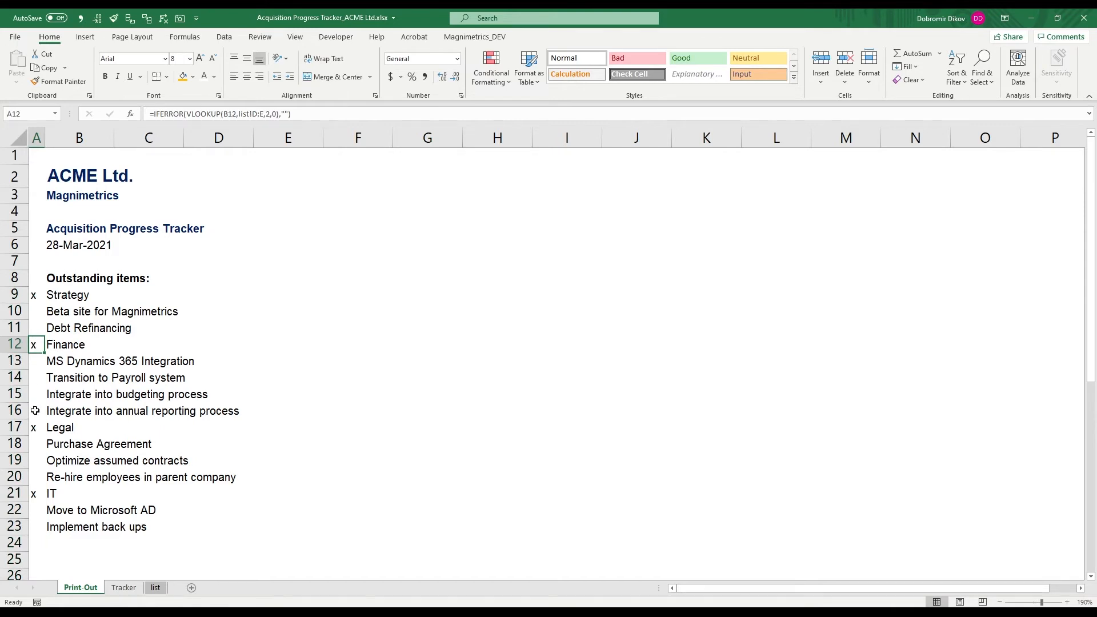
{"action": "left_click", "coordinate": [35, 427]}
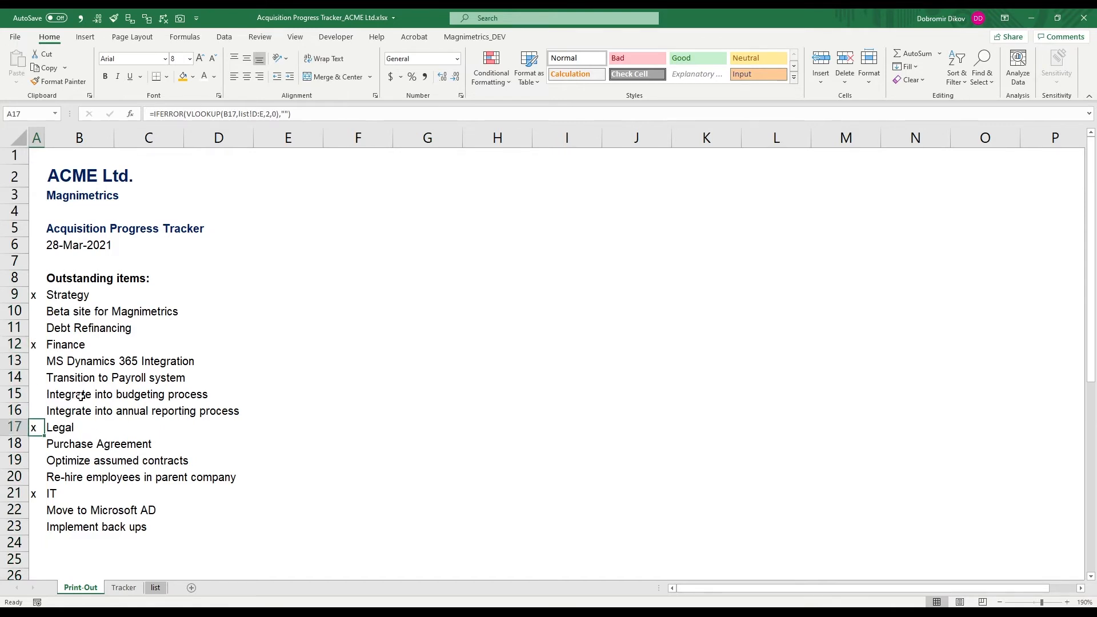
{"action": "left_click", "coordinate": [74, 297]}
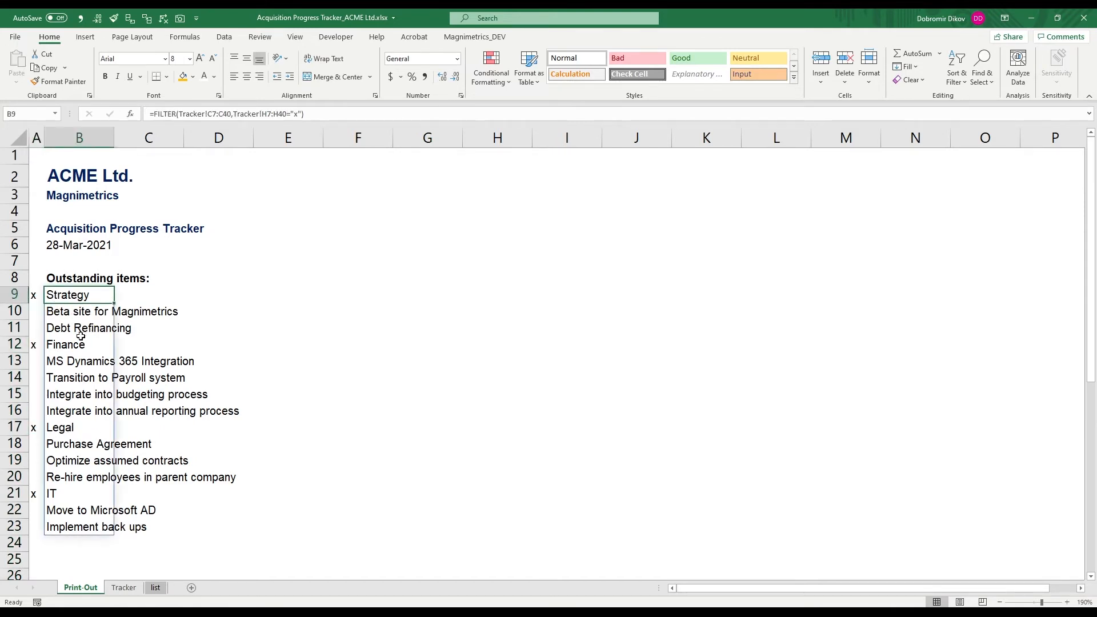
{"action": "scroll", "coordinate": [77, 446], "scroll_direction": "down", "scroll_amount": 6}
{"action": "scroll", "coordinate": [77, 446], "scroll_direction": "down", "scroll_amount": 1}
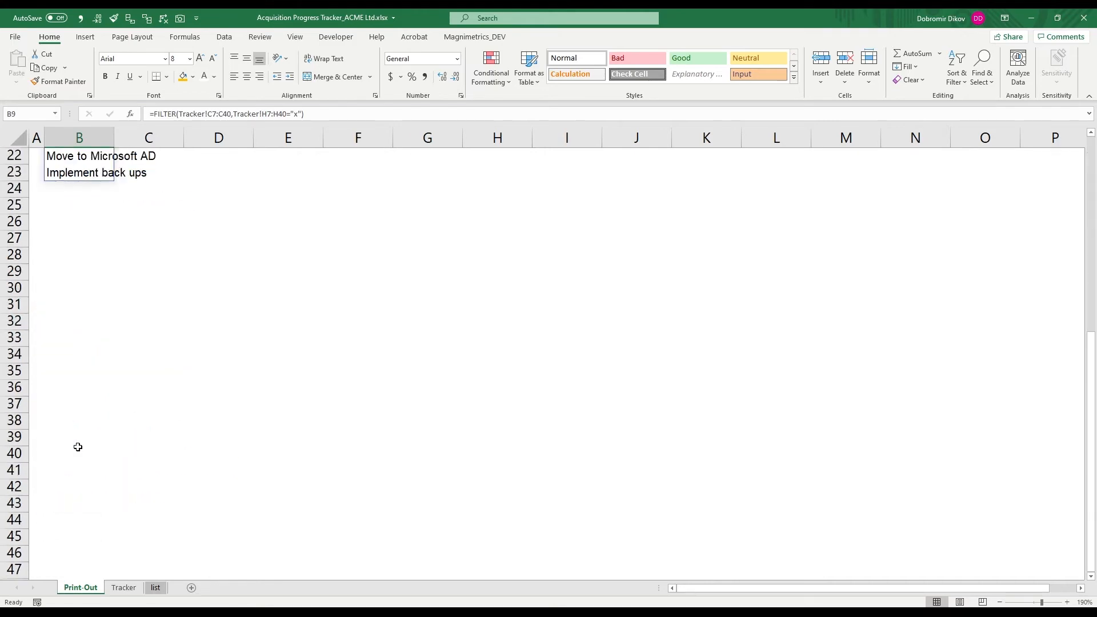
{"action": "scroll", "coordinate": [84, 514], "scroll_direction": "down", "scroll_amount": 4}
Step: Start a formula-based conditional formatting rule for the list B9:B55
{"action": "left_click", "coordinate": [86, 506], "text": "shift"}
{"action": "scroll", "coordinate": [86, 512], "scroll_direction": "up", "scroll_amount": 5}
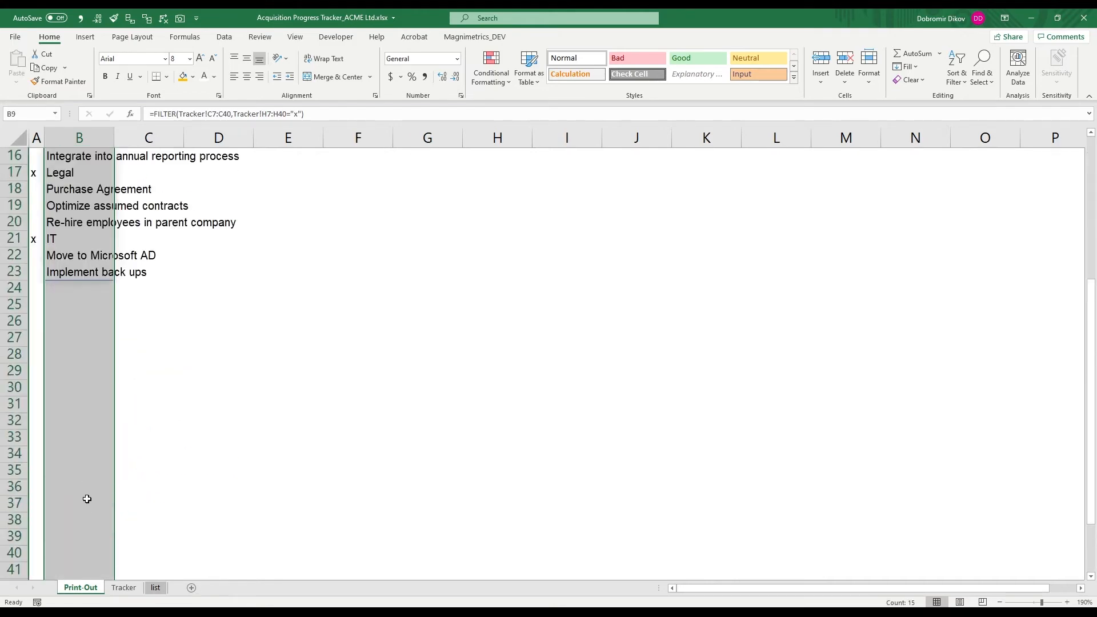
{"action": "scroll", "coordinate": [86, 498], "scroll_direction": "up", "scroll_amount": 5}
{"action": "left_click", "coordinate": [490, 76]}
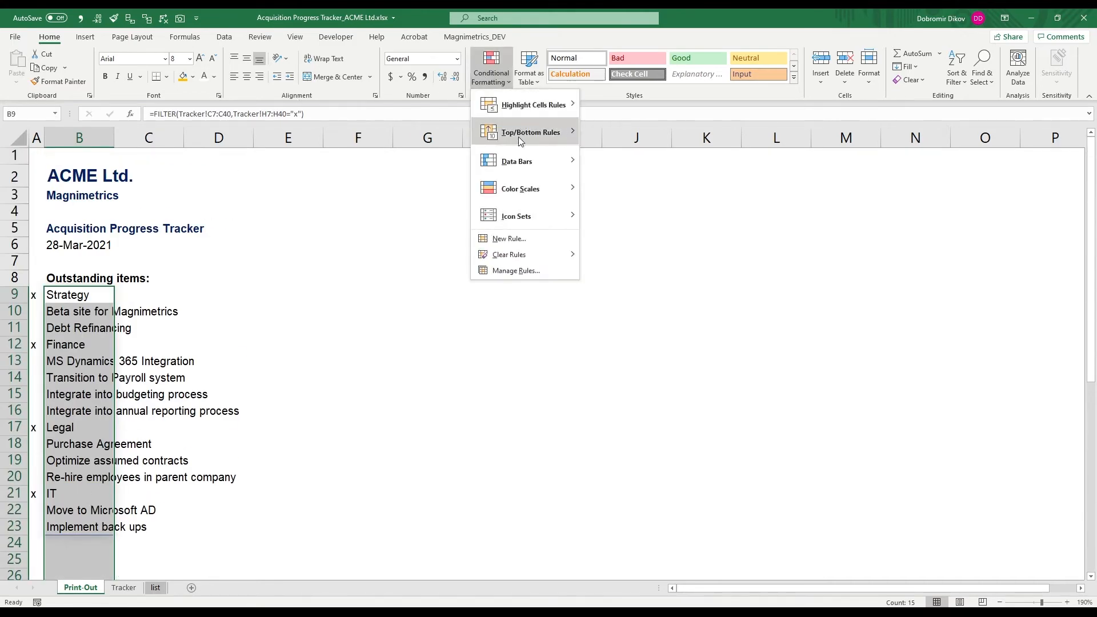
{"action": "left_click", "coordinate": [514, 242]}
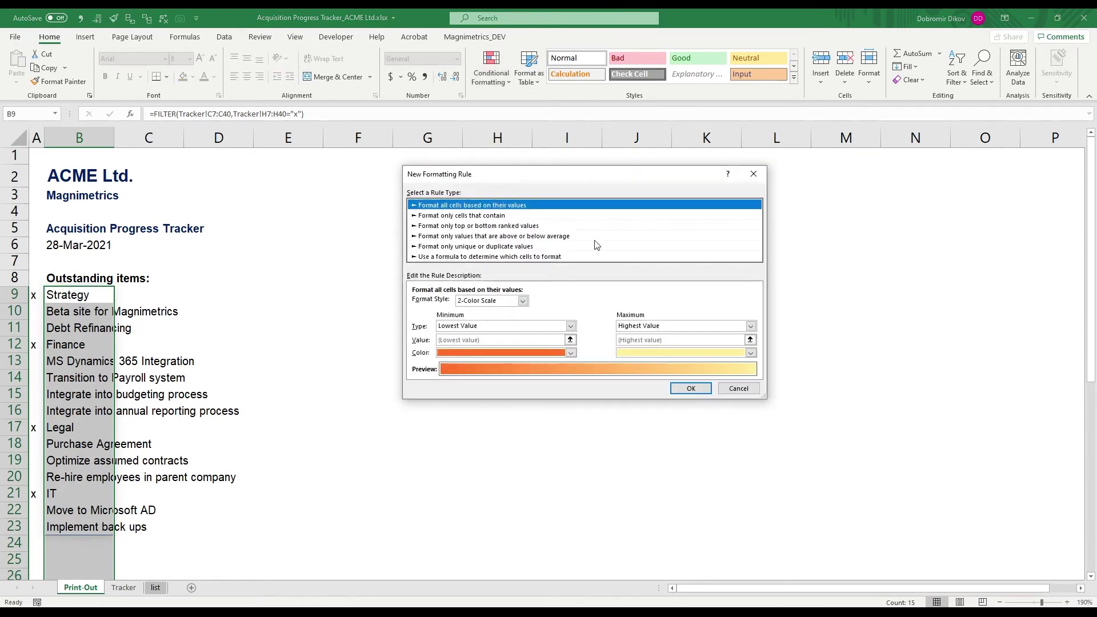
{"action": "left_click", "coordinate": [445, 257]}
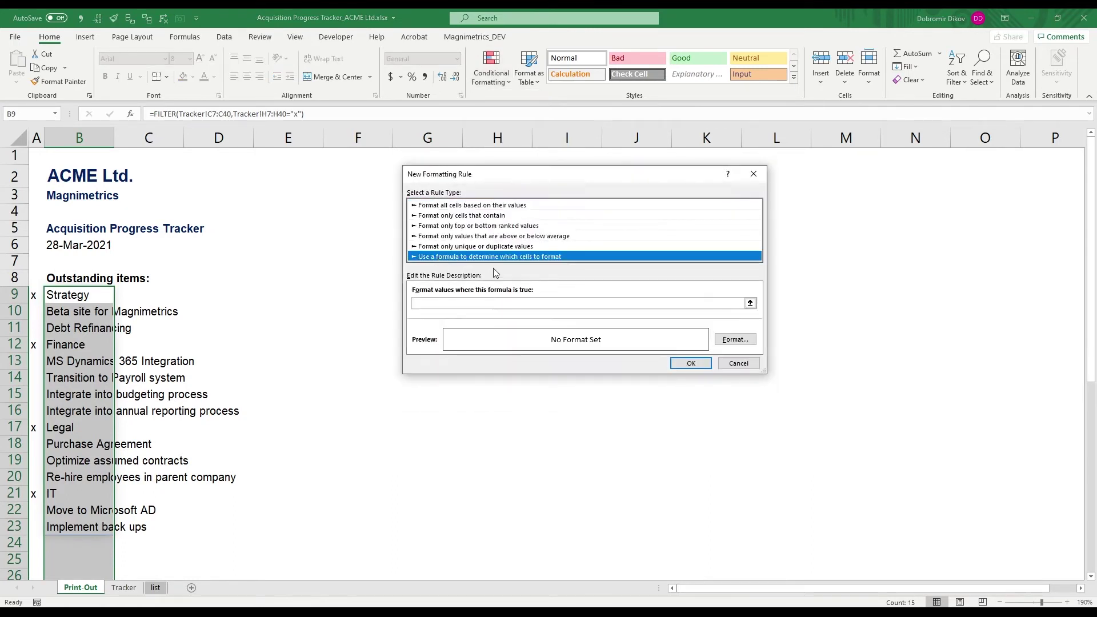
{"action": "left_click", "coordinate": [463, 303]}
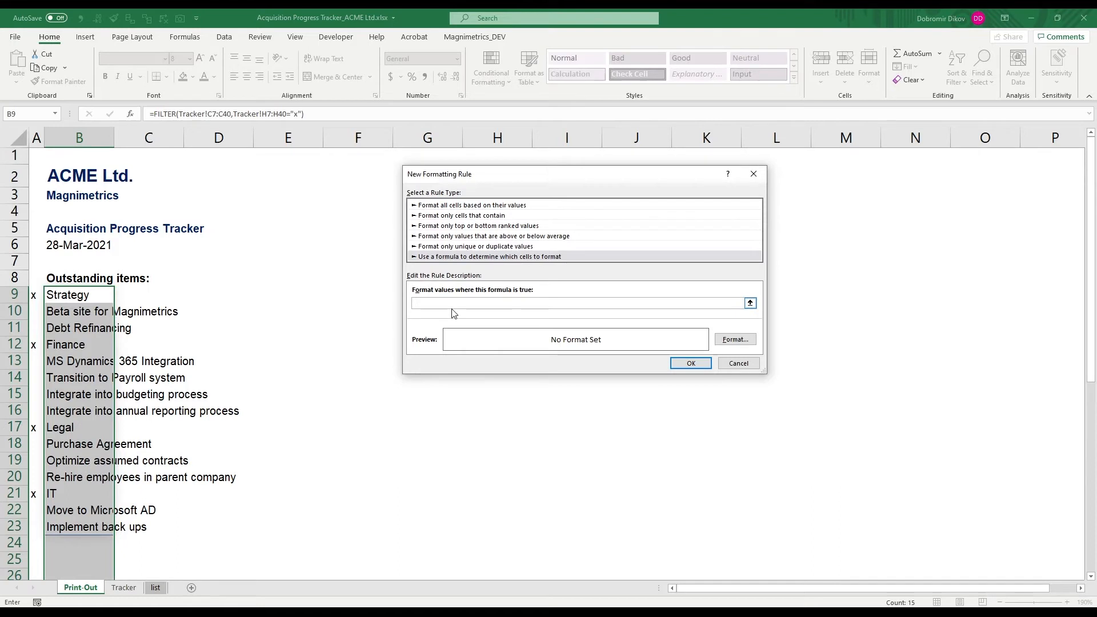
{"action": "type", "text": "="}
Step: Set the rule formula to =$A9="x" with a relative row and proceed to its format
{"action": "left_click", "coordinate": [37, 295]}
{"action": "left_click", "coordinate": [430, 304]}
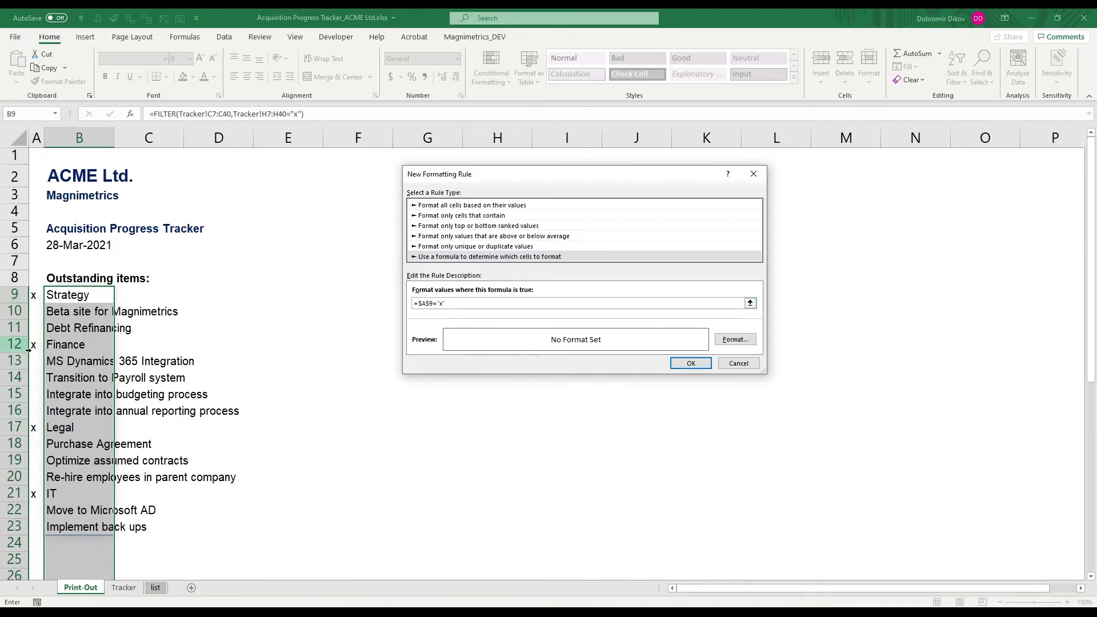
{"action": "key", "text": "BackSpace"}
{"action": "left_click", "coordinate": [733, 340]}
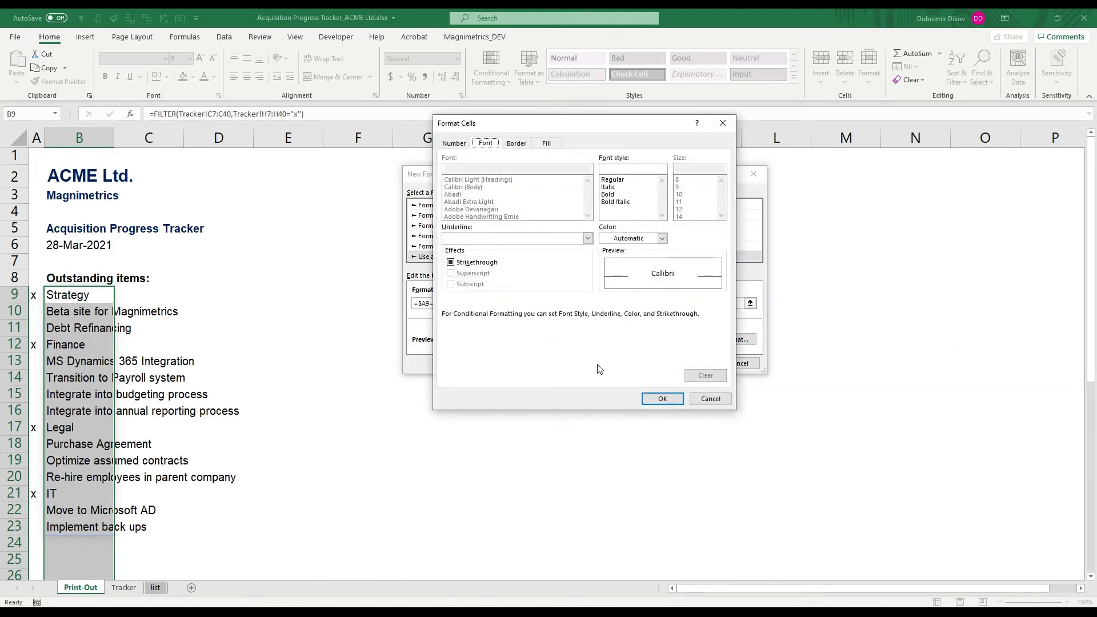
Step: Format the rule as bold white text on navy fill with a bottom border and apply it
{"action": "left_click", "coordinate": [611, 194]}
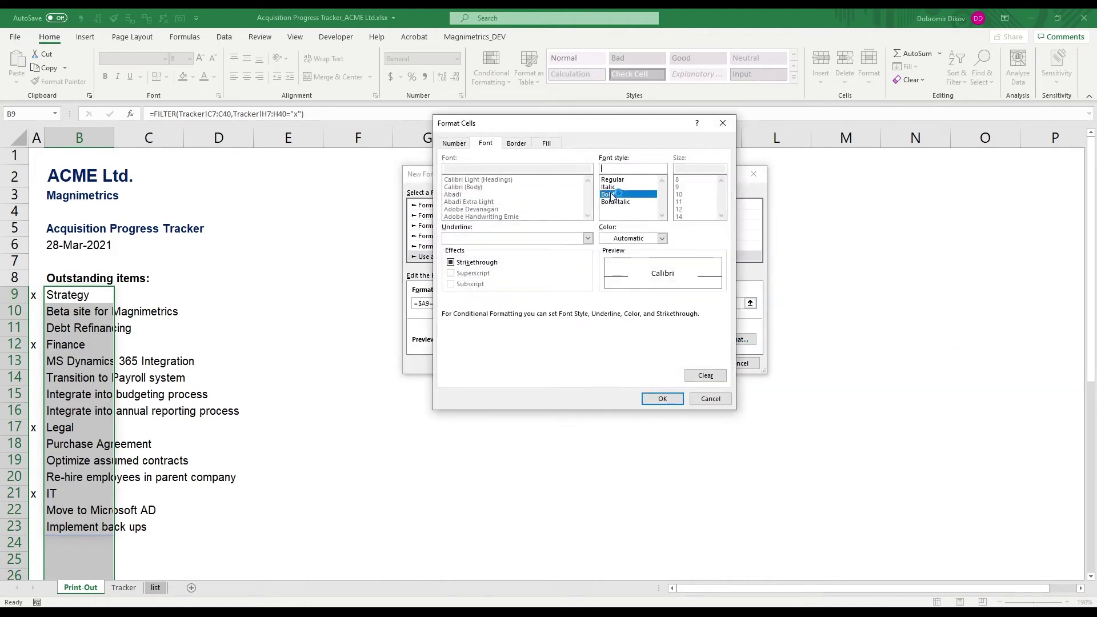
{"action": "left_click", "coordinate": [662, 240]}
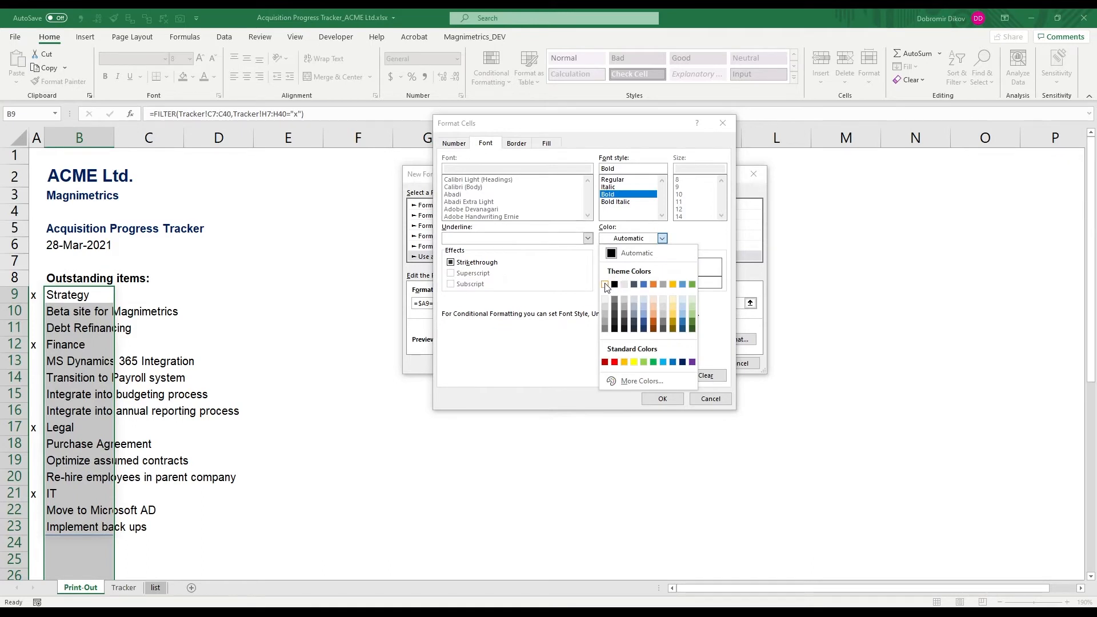
{"action": "left_click", "coordinate": [606, 285]}
{"action": "left_click", "coordinate": [546, 143]}
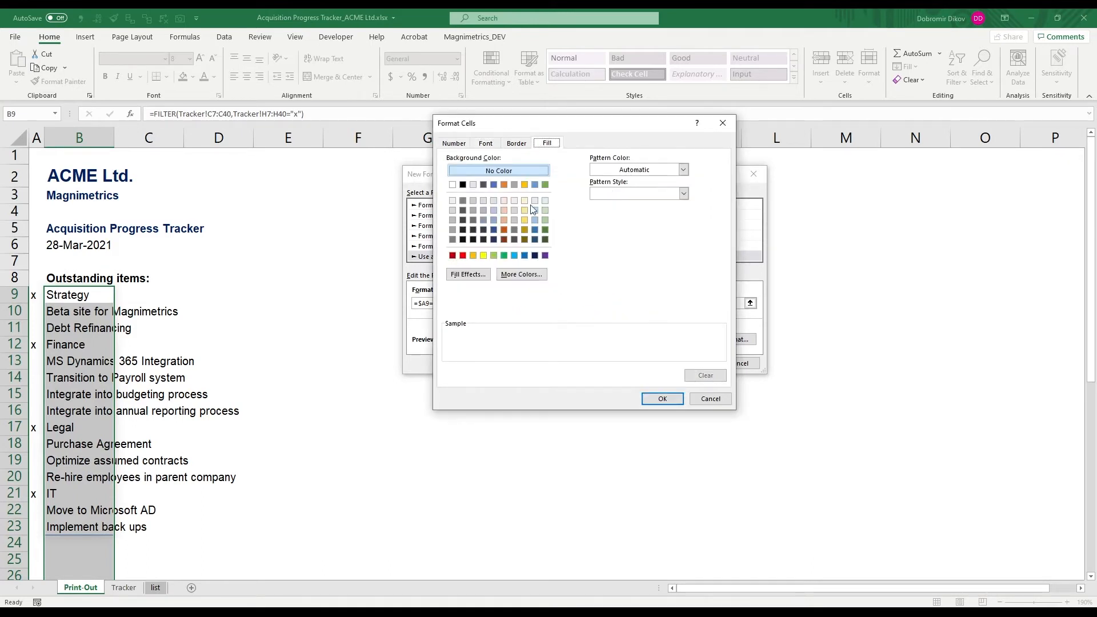
{"action": "left_click", "coordinate": [534, 255]}
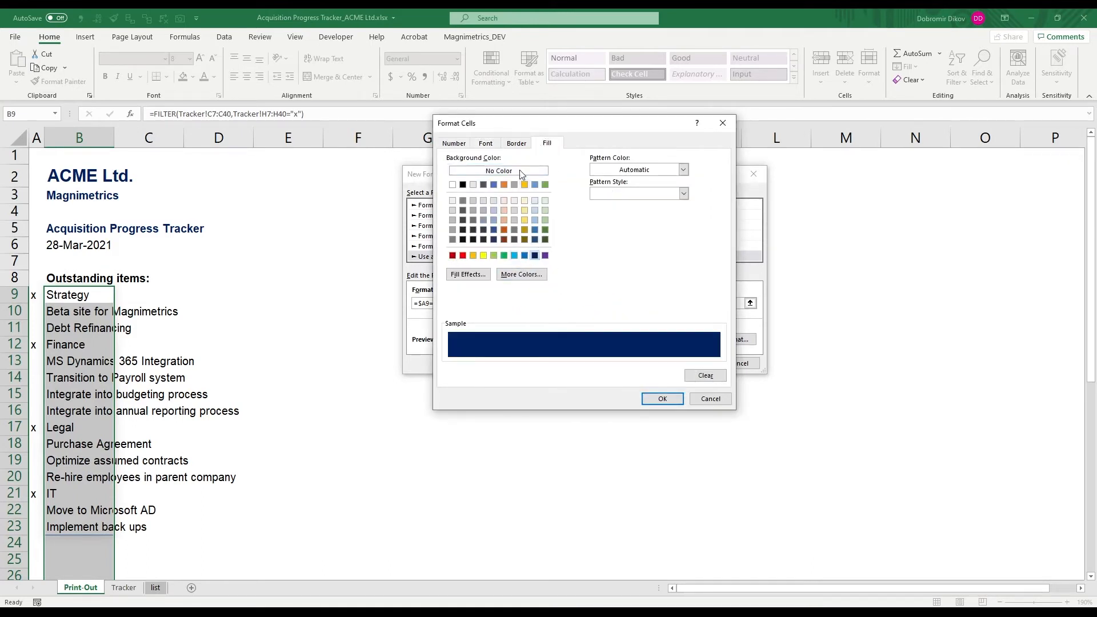
{"action": "left_click", "coordinate": [516, 144]}
{"action": "left_click", "coordinate": [577, 268]}
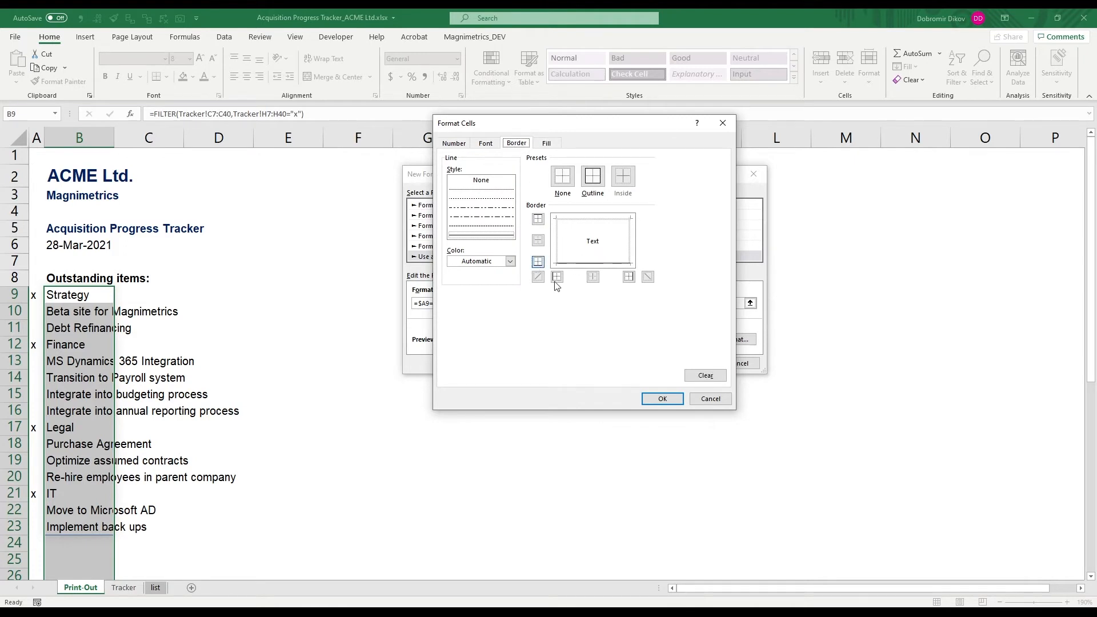
{"action": "left_click", "coordinate": [662, 399]}
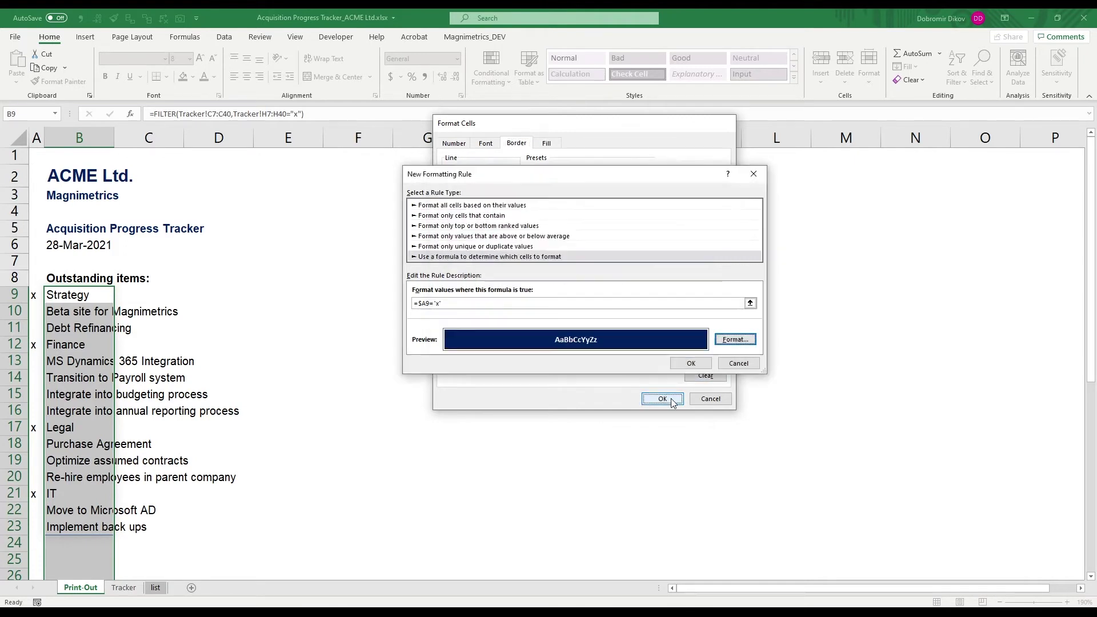
{"action": "left_click", "coordinate": [690, 363]}
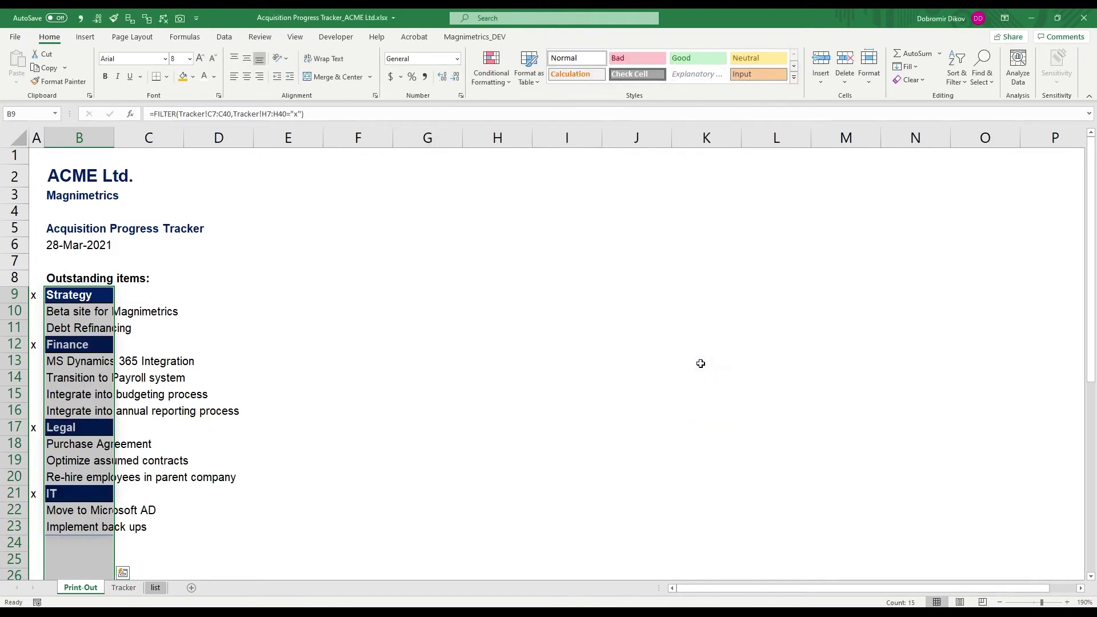
{"action": "left_click", "coordinate": [159, 328]}
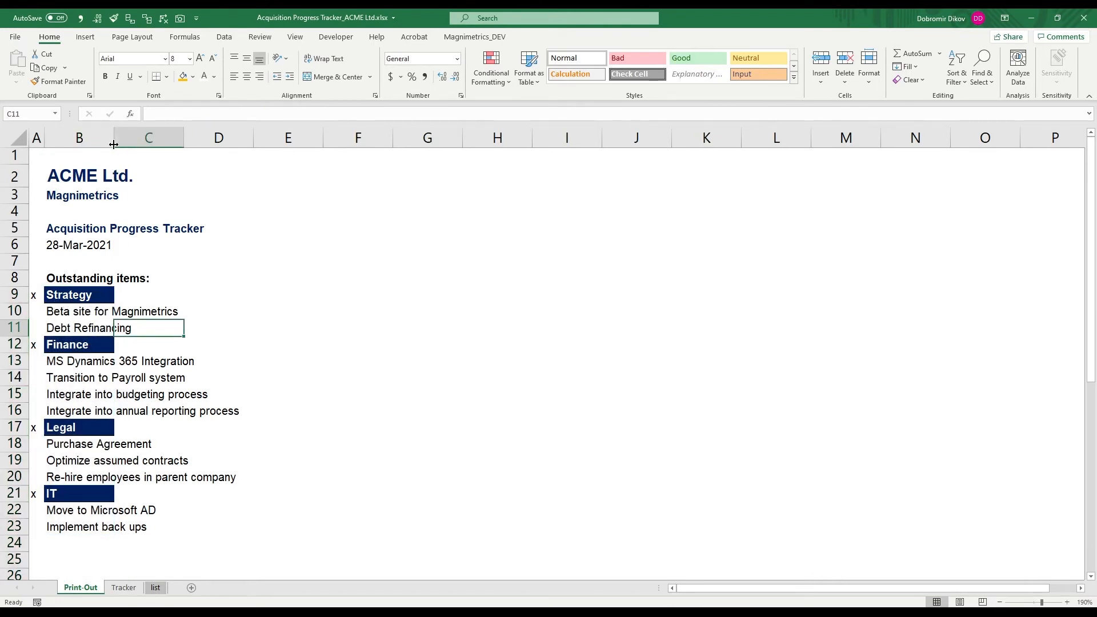
Step: Widen column B to stretch the bands and hide column A's x markers with white font
{"action": "left_click_drag", "start_coordinate": [113, 139], "coordinate": [359, 138]}
{"action": "left_click", "coordinate": [36, 295]}
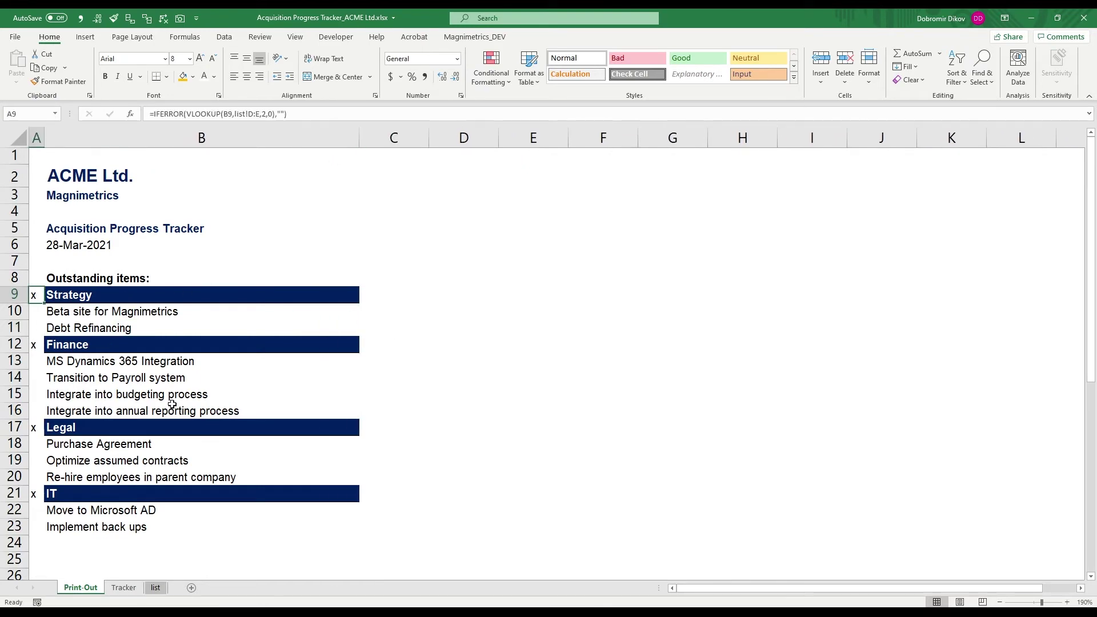
{"action": "left_click", "coordinate": [37, 138]}
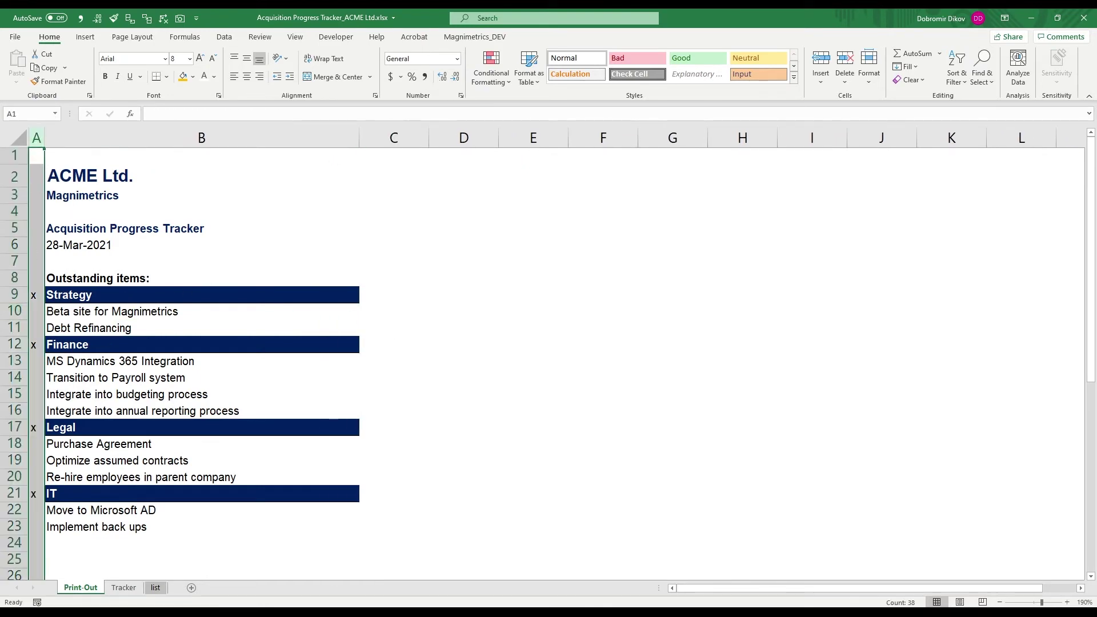
{"action": "left_click", "coordinate": [183, 77]}
{"action": "left_click", "coordinate": [245, 230]}
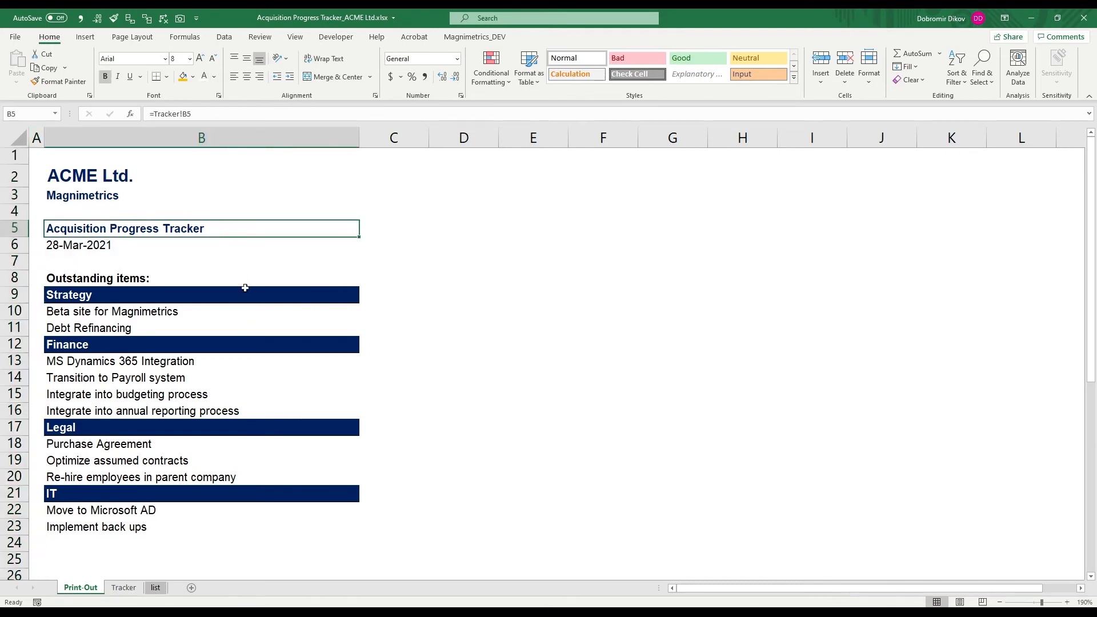
{"action": "left_click", "coordinate": [124, 588]}
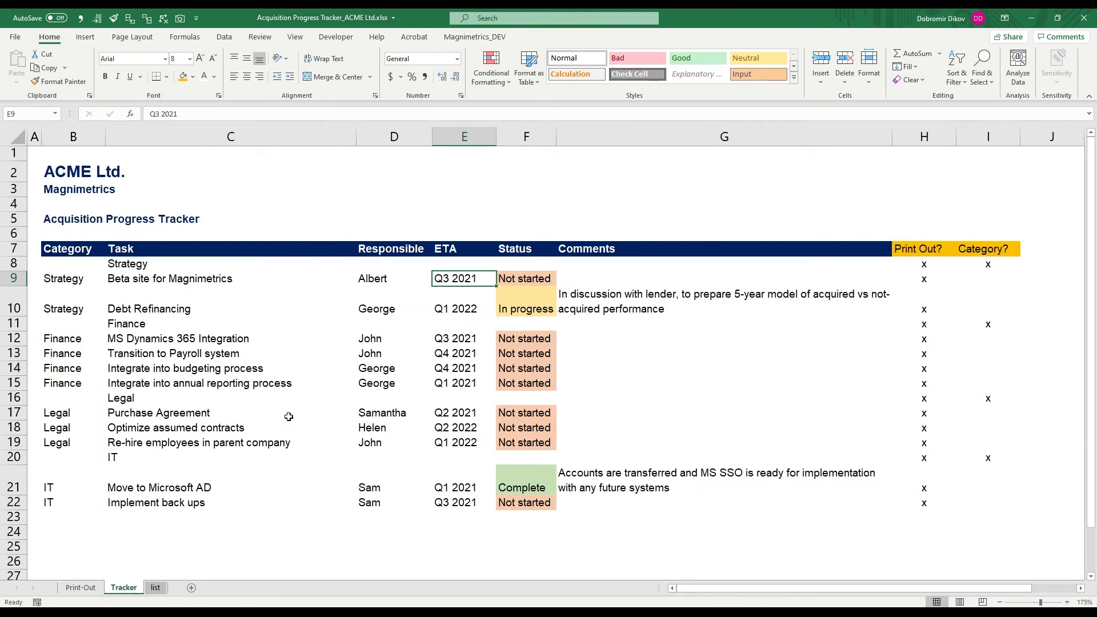
Step: Insert a row above Legal with Wrap-up pre-acquisition financials, George, Q1 2021
{"action": "left_click", "coordinate": [24, 399]}
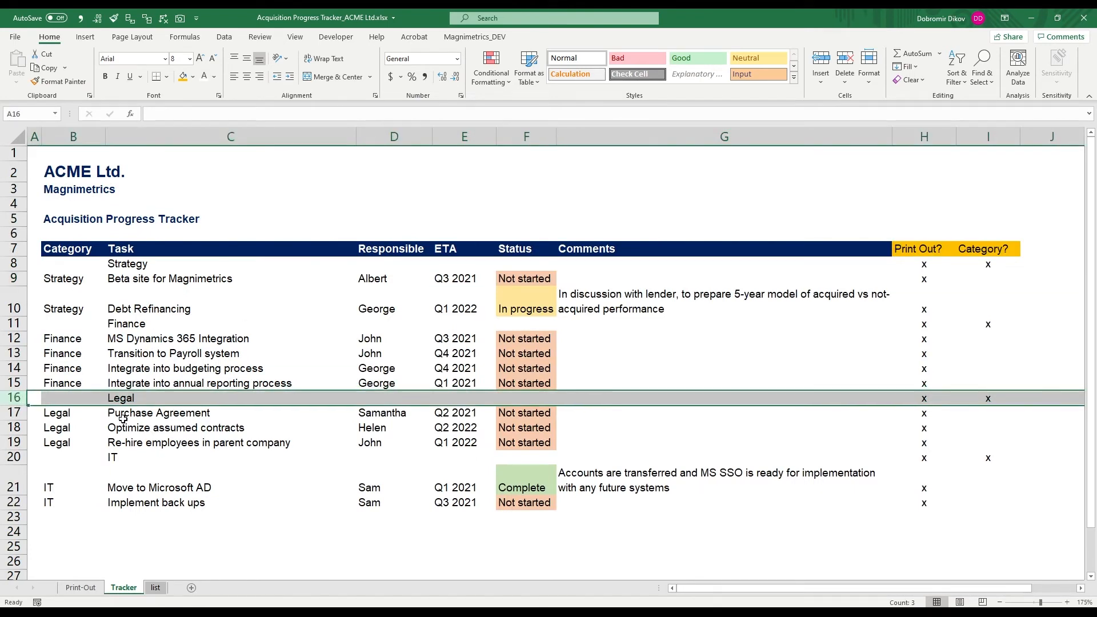
{"action": "key", "text": "ctrl+plus"}
{"action": "key", "text": "Right"}
{"action": "key", "text": "Right"}
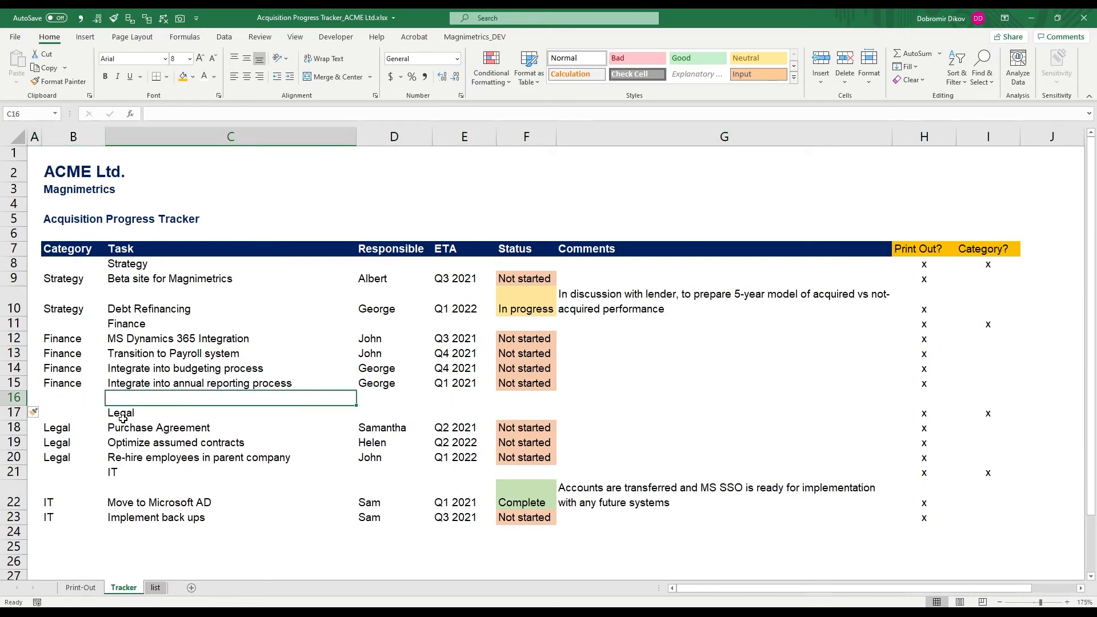
{"action": "type", "text": "Wrap-u"}
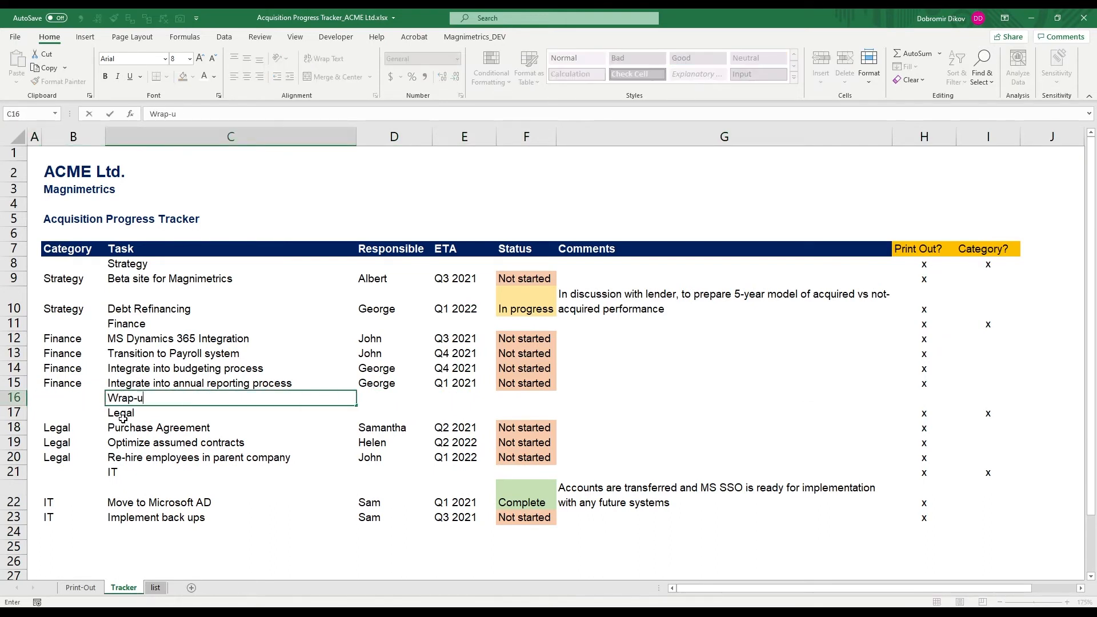
{"action": "type", "text": "p pre-acquisition"}
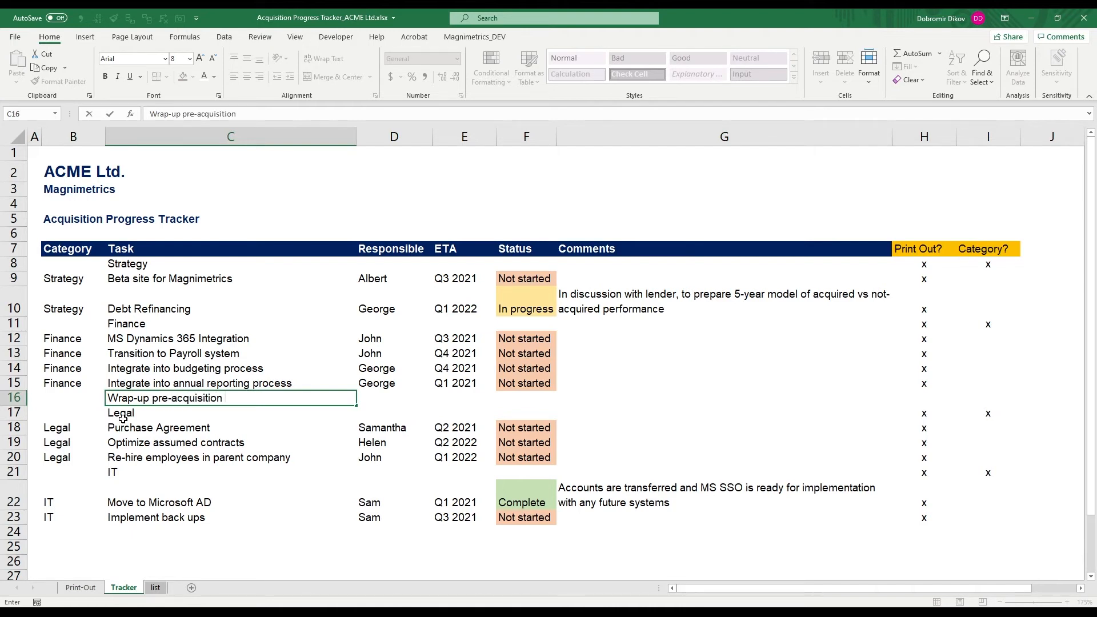
{"action": "type", "text": "inancials"}
{"action": "key", "text": "Tab"}
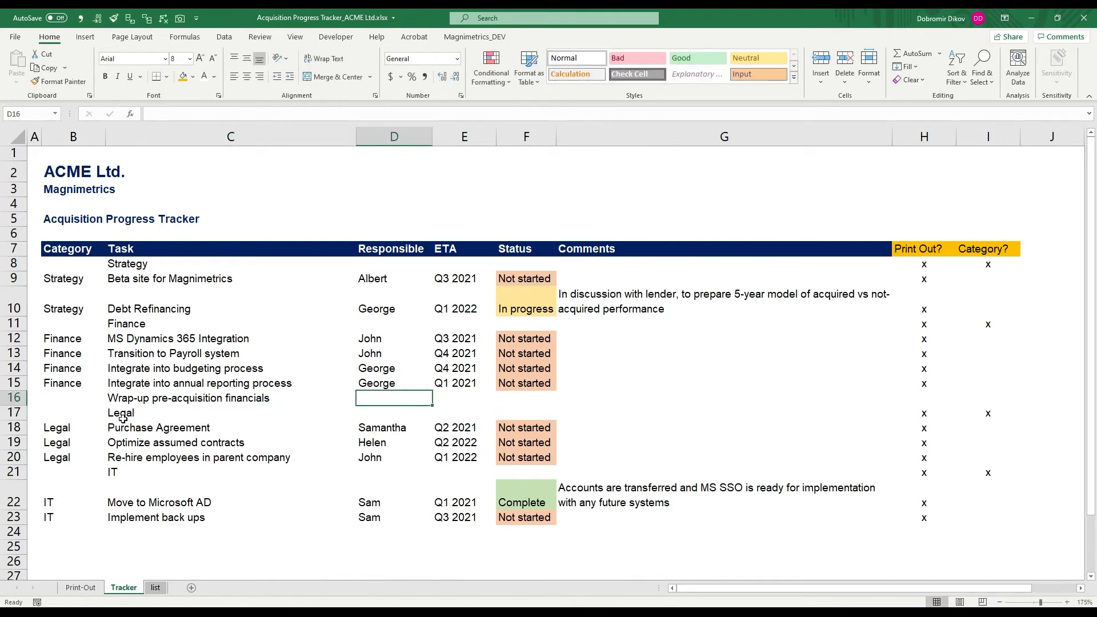
{"action": "type", "text": "George"}
{"action": "key", "text": "Tab"}
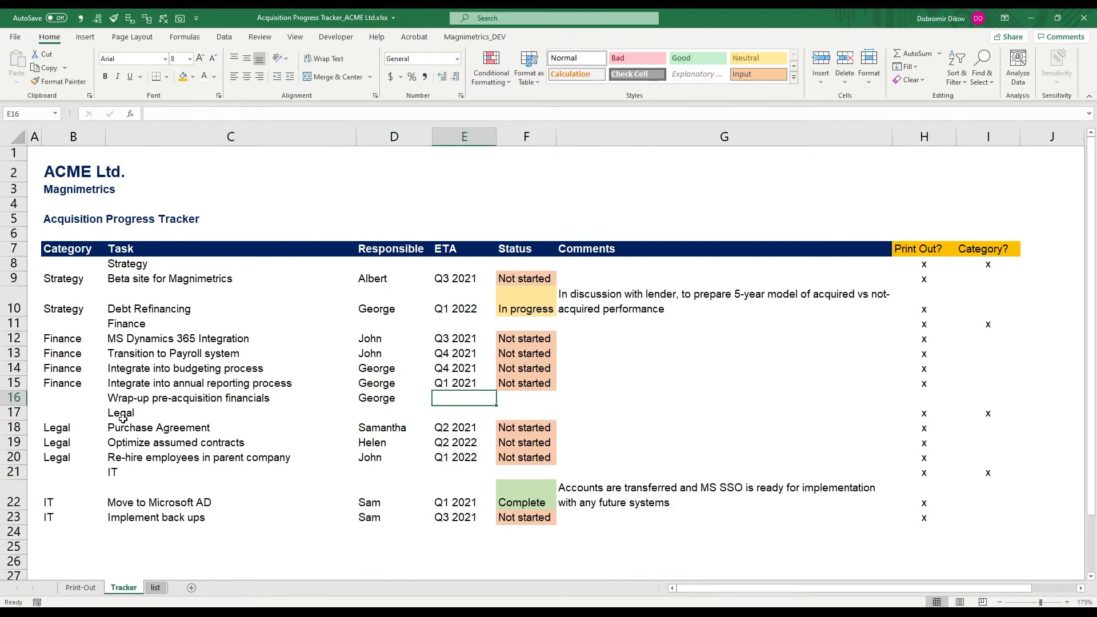
{"action": "type", "text": "Q1 "}
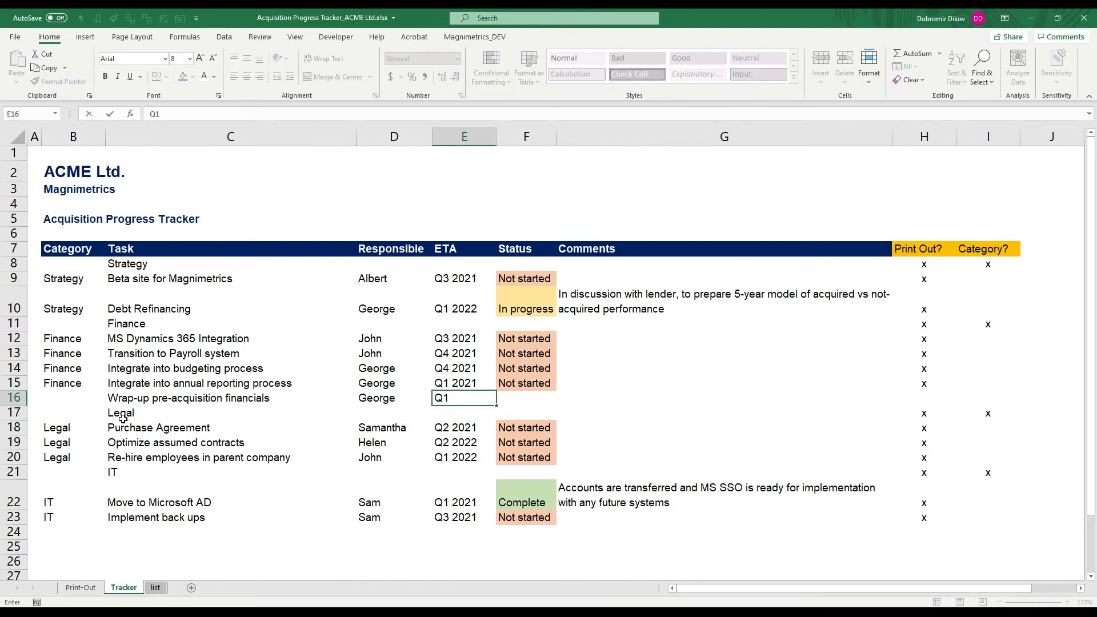
{"action": "type", "text": "2021"}
{"action": "key", "text": "Return"}
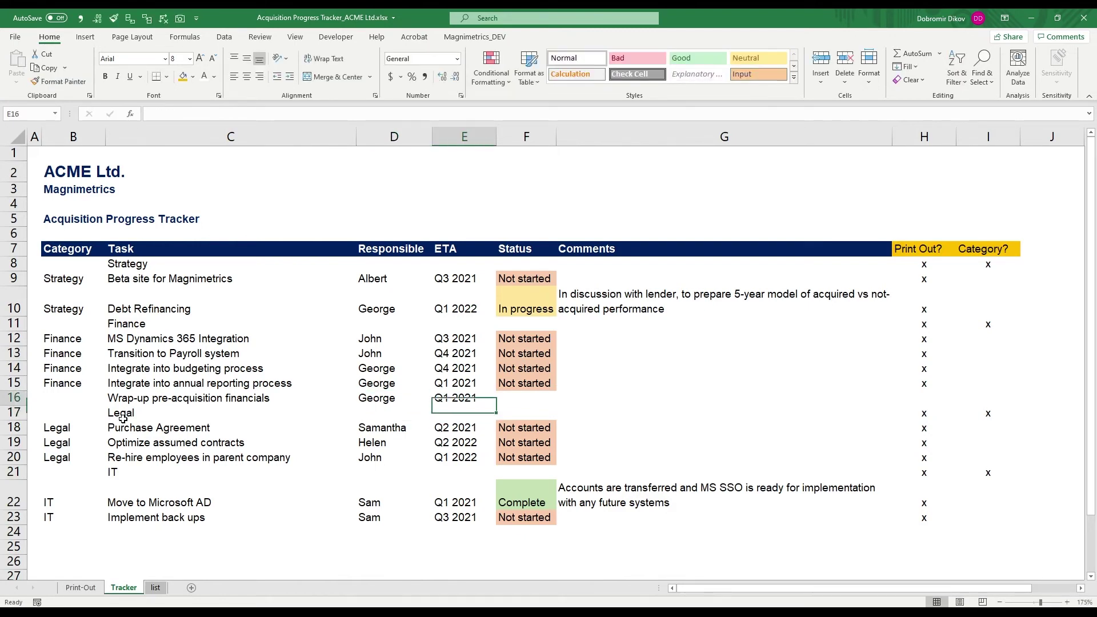
Step: Set the new task to In progress, flag it for print-out, and view it on Print-Out
{"action": "key", "text": "Up"}
{"action": "key", "text": "Right"}
{"action": "type", "text": "I"}
{"action": "key", "text": "Tab"}
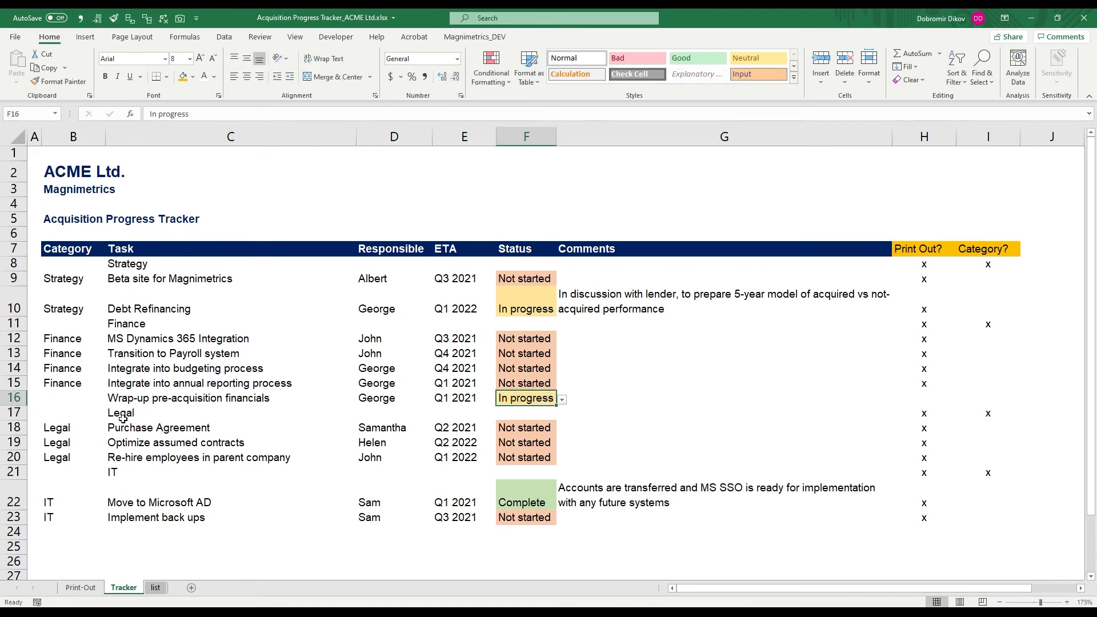
{"action": "key", "text": "Tab"}
{"action": "key", "text": "Right"}
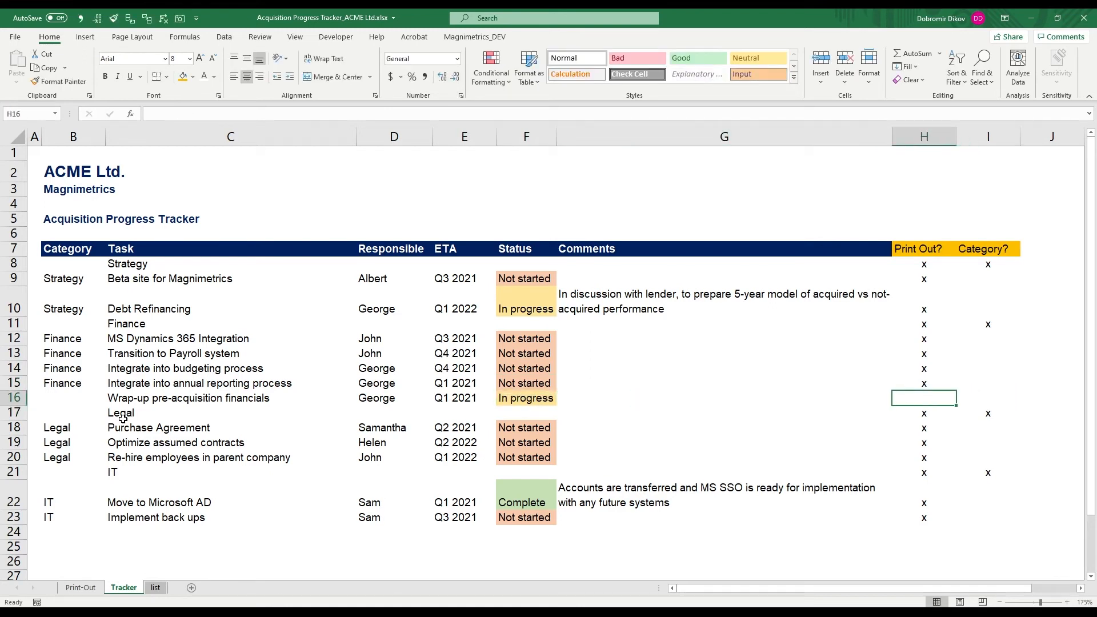
{"action": "type", "text": "x"}
{"action": "key", "text": "Return"}
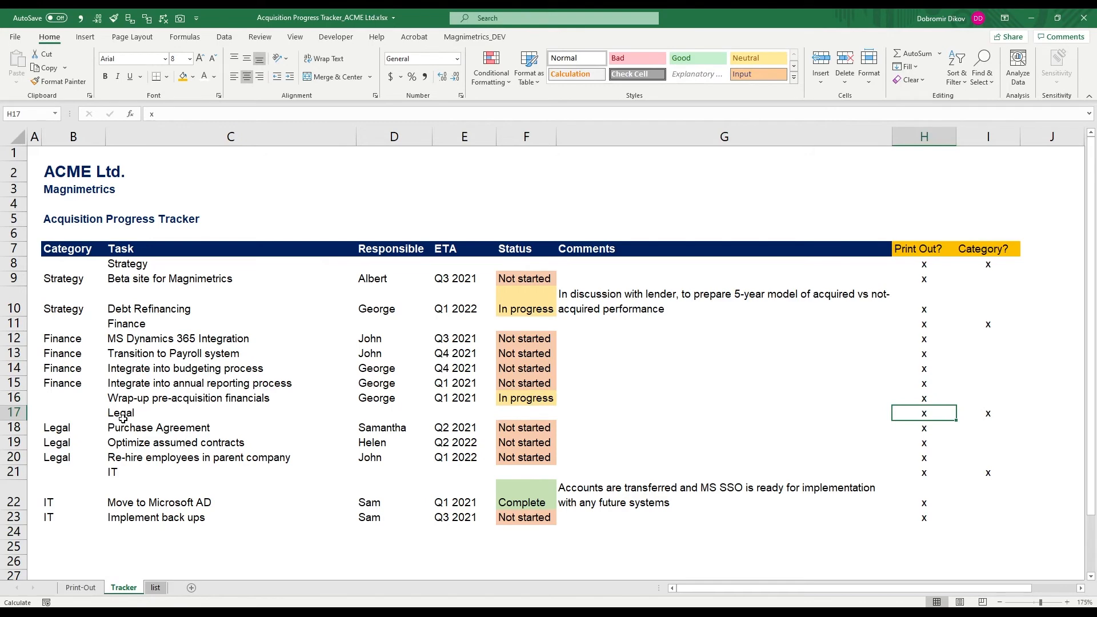
{"action": "key", "text": "ctrl+Page_Up"}
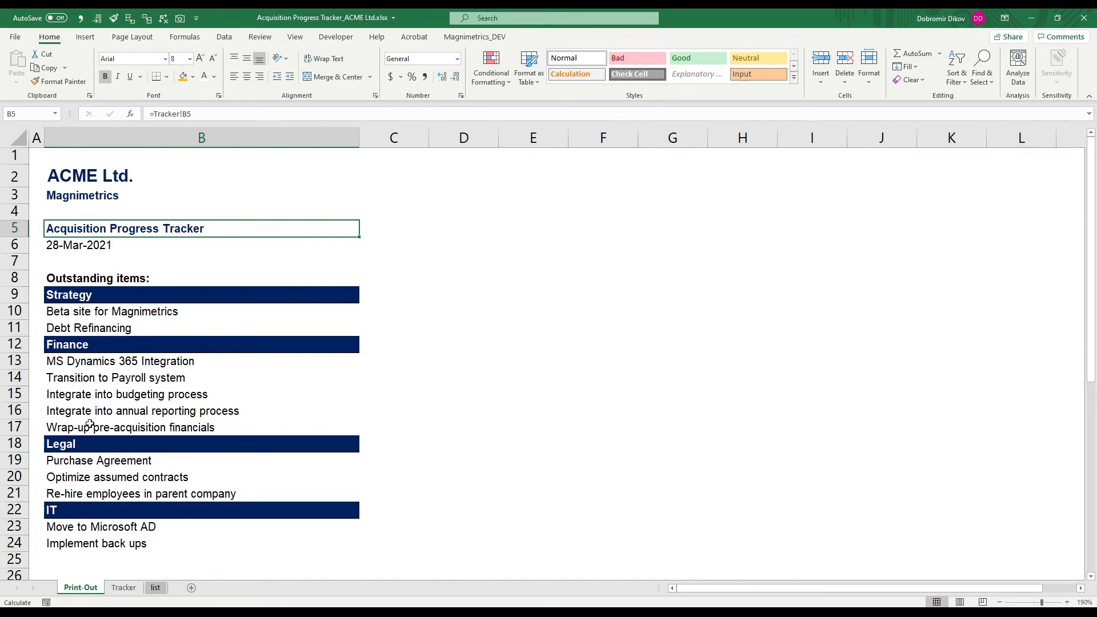
Step: Insert a blank spacer row above Finance on Tracker and flag H11 with x for print-out
{"action": "left_click", "coordinate": [124, 587]}
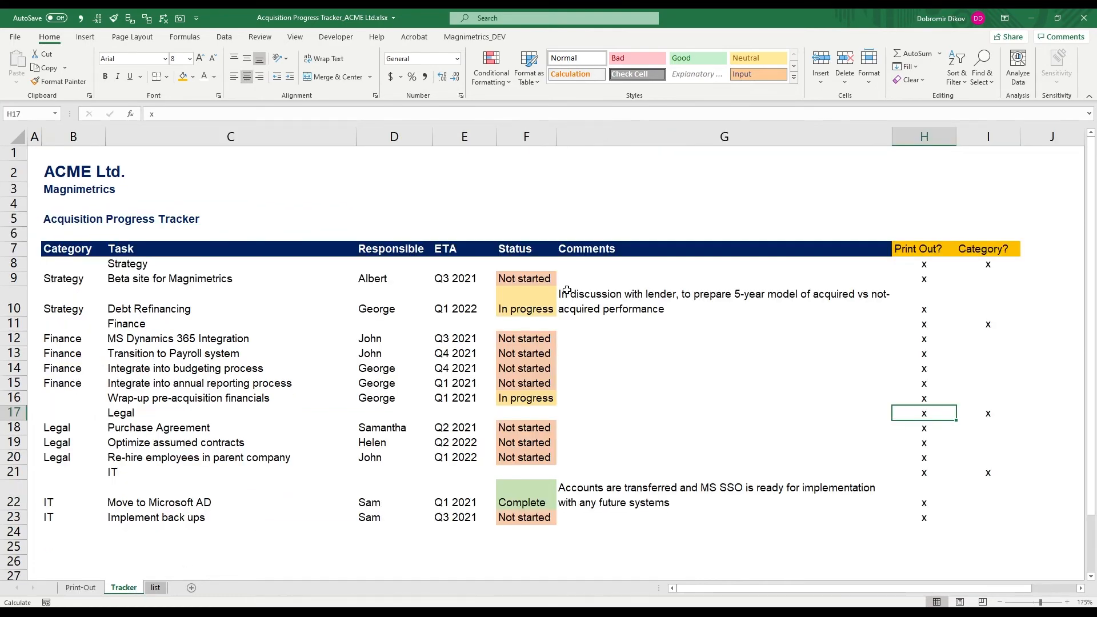
{"action": "left_click", "coordinate": [15, 324]}
{"action": "key", "text": "ctrl+plus"}
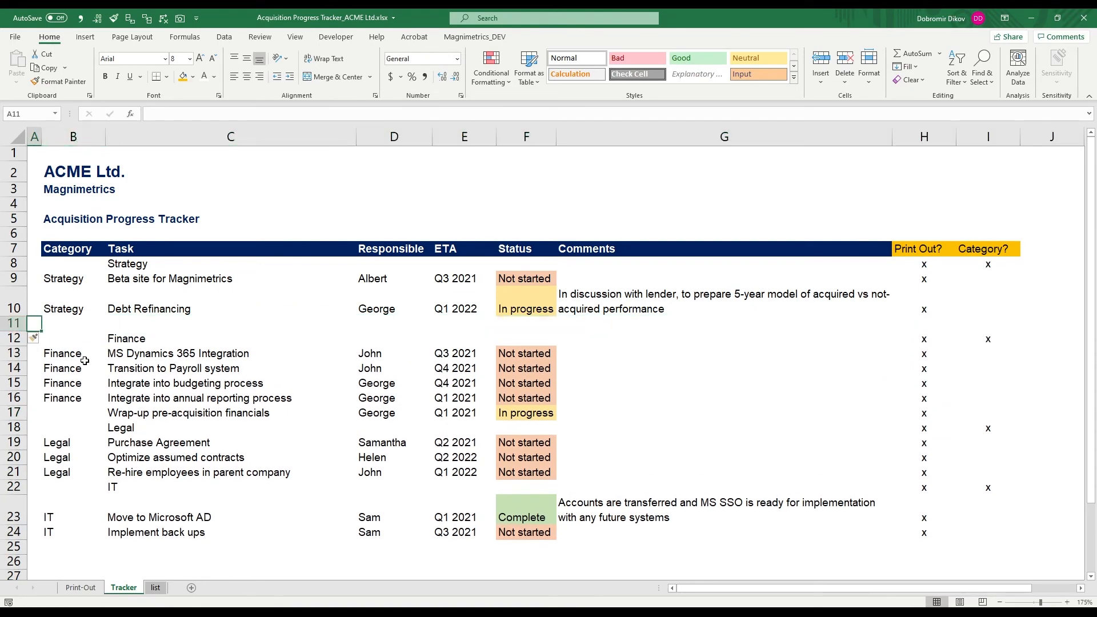
{"action": "key", "text": "Right"}
{"action": "key", "text": "Right"}
{"action": "key", "text": "Right"}
{"action": "key", "text": "Left"}
{"action": "key", "text": "Left"}
{"action": "key", "text": "Left"}
{"action": "type", "text": "x"}
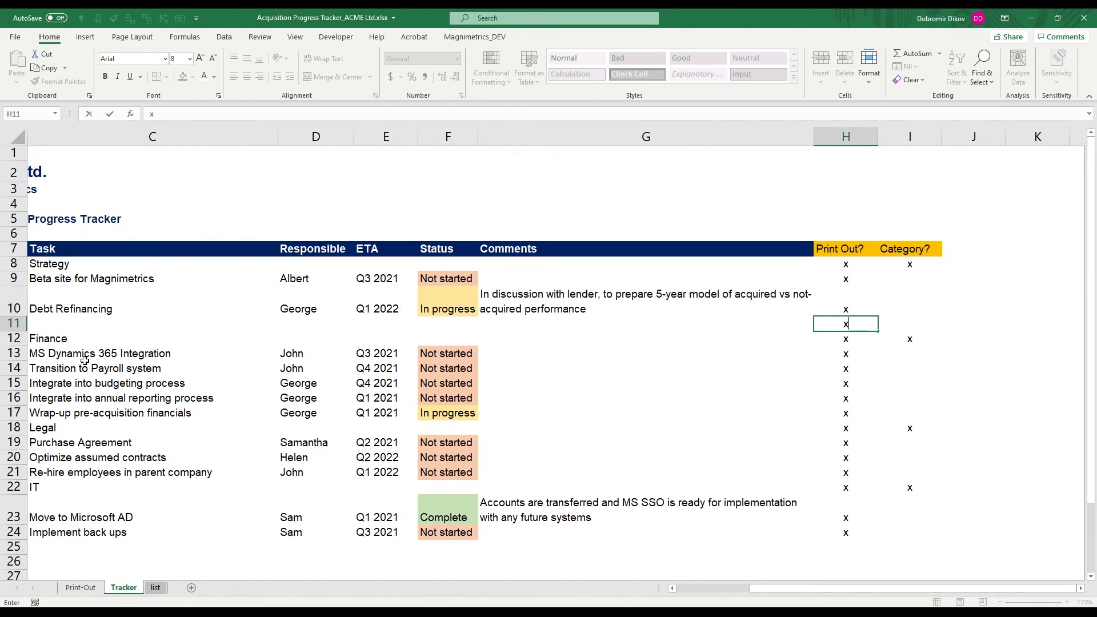
{"action": "key", "text": "Home"}
{"action": "key", "text": "Right"}
{"action": "key", "text": "Right"}
{"action": "key", "text": "Right"}
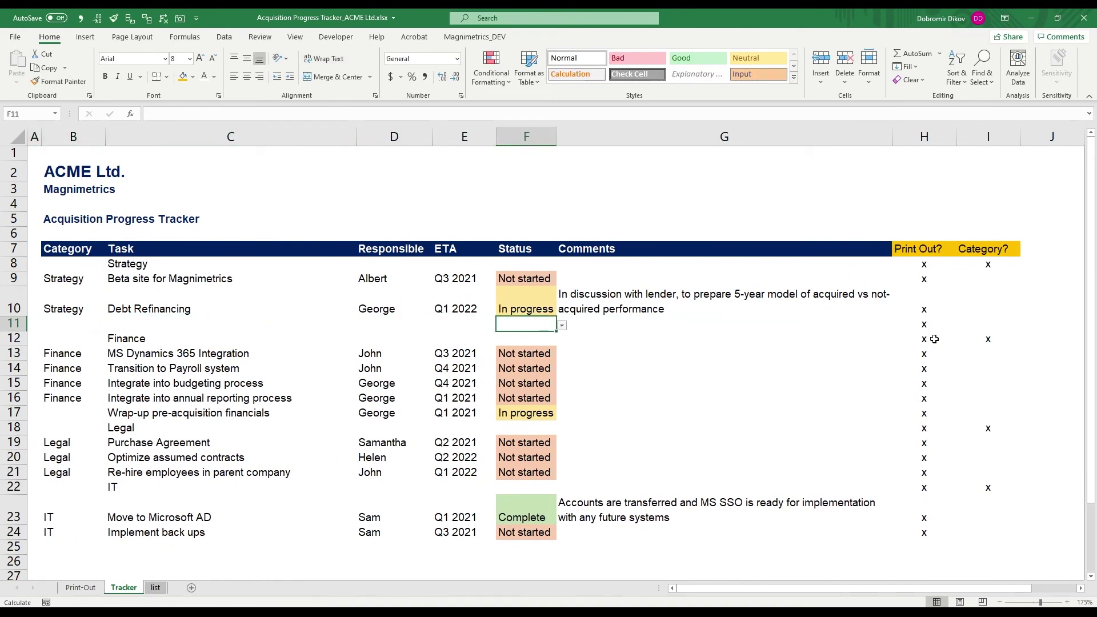
{"action": "left_click", "coordinate": [81, 587]}
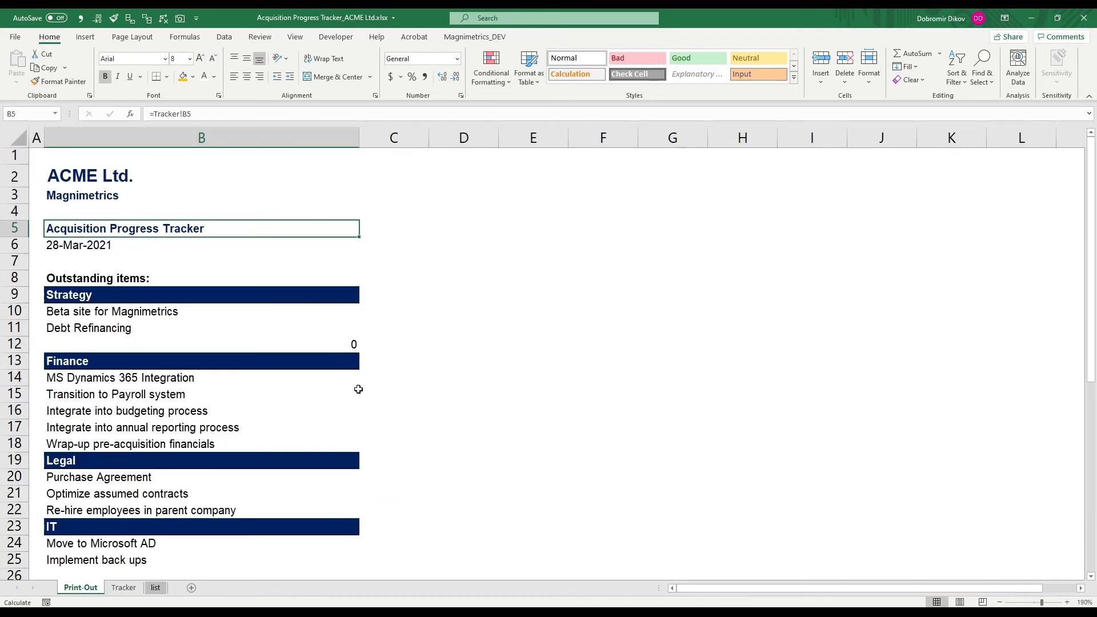
Step: Clear cell C11 in the spacer row and verify the gap on Print-Out
{"action": "left_click", "coordinate": [124, 587]}
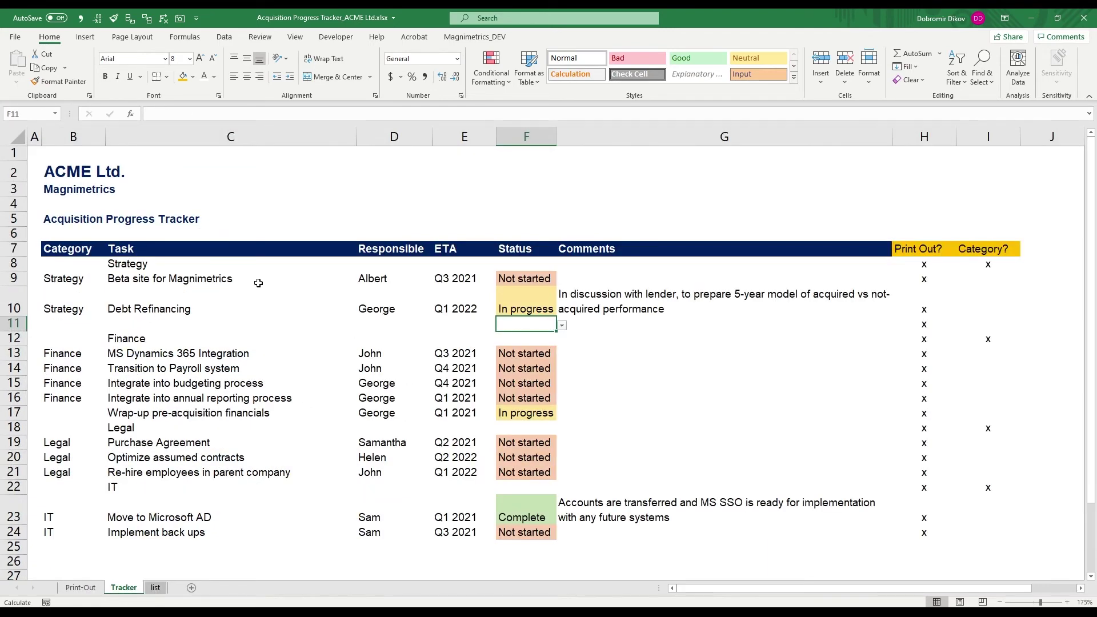
{"action": "left_click", "coordinate": [154, 326]}
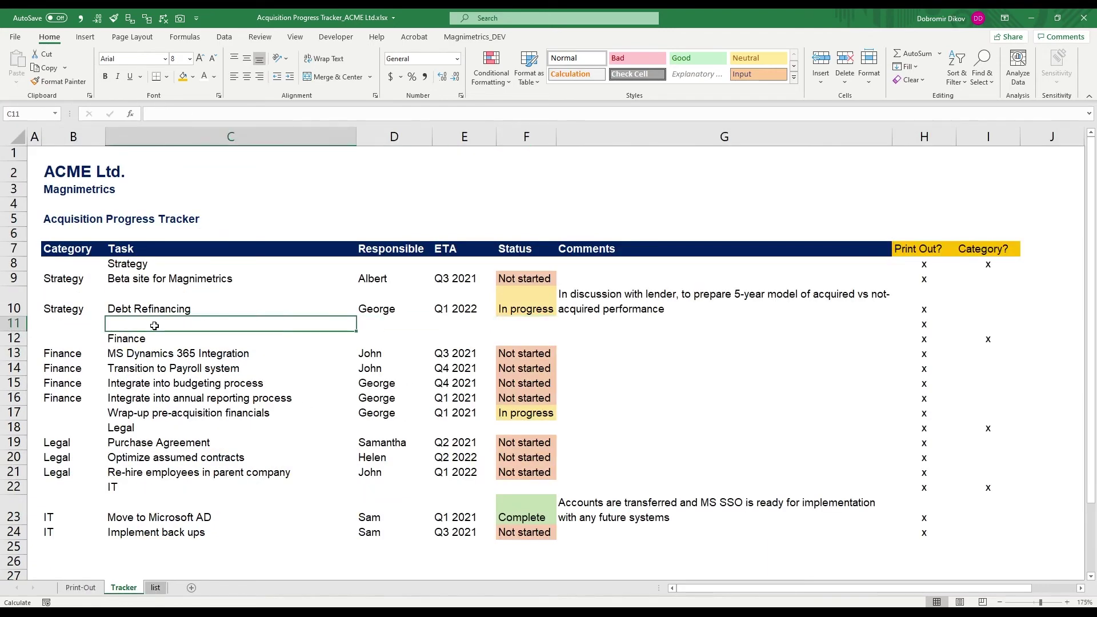
{"action": "double_click", "coordinate": [124, 325]}
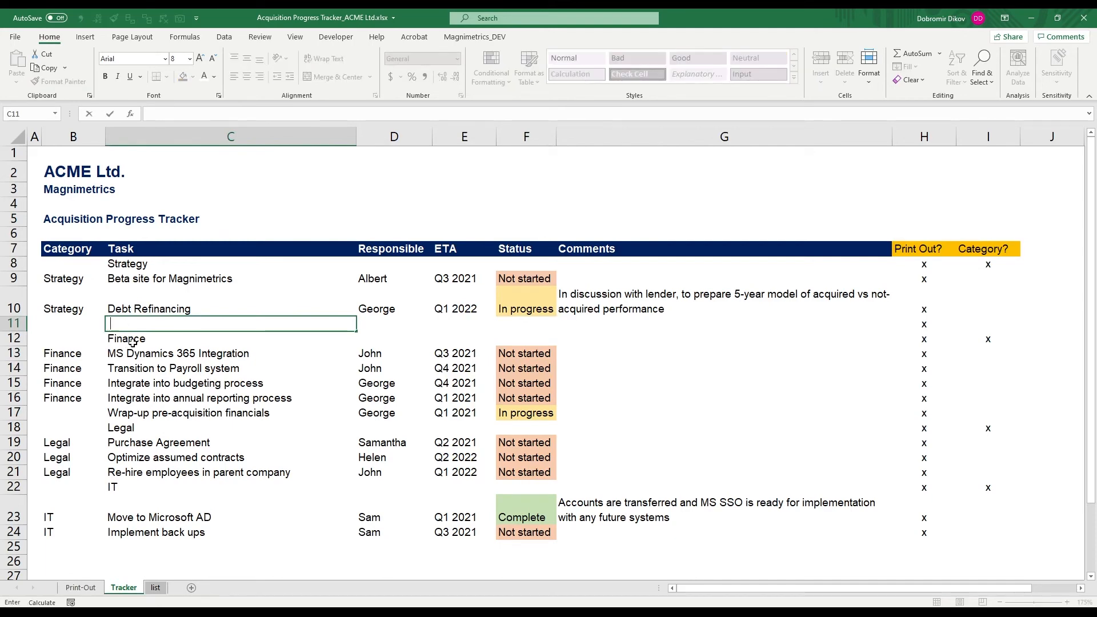
{"action": "key", "text": "Return"}
{"action": "left_click", "coordinate": [81, 586]}
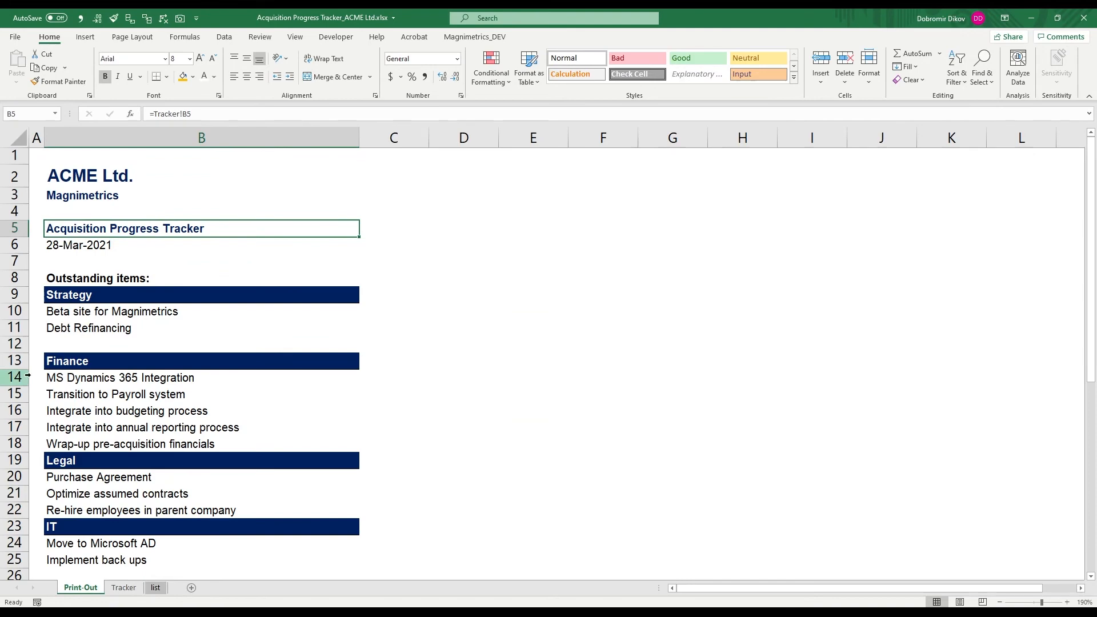
Step: Copy the blank spacer row 11 and insert it above the Legal and IT category rows
{"action": "left_click", "coordinate": [123, 587]}
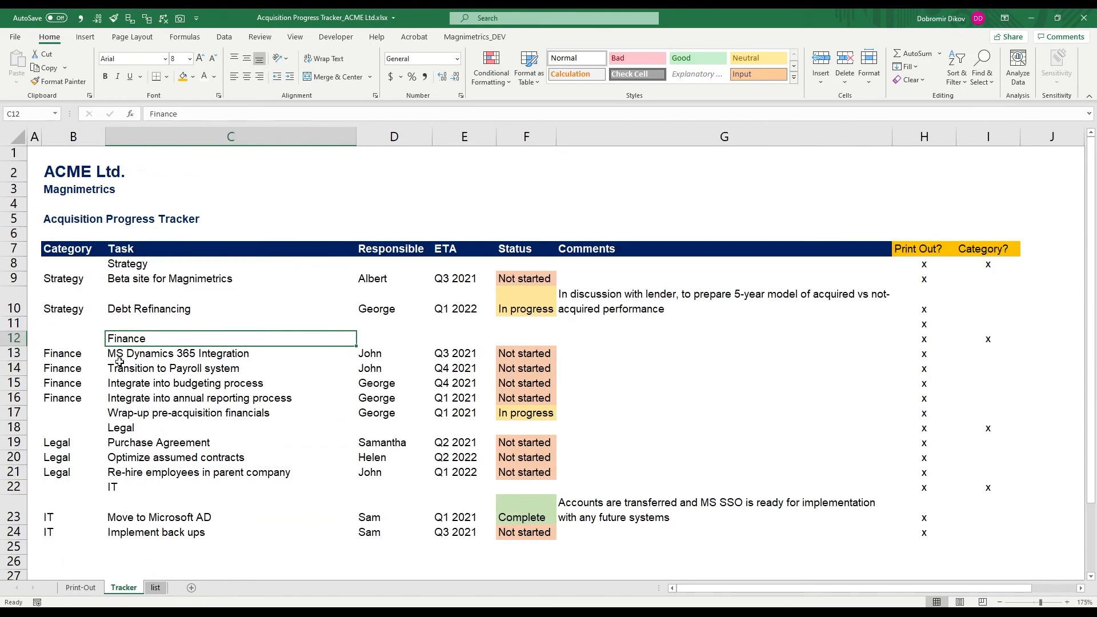
{"action": "left_click", "coordinate": [14, 323]}
{"action": "key", "text": "ctrl+c"}
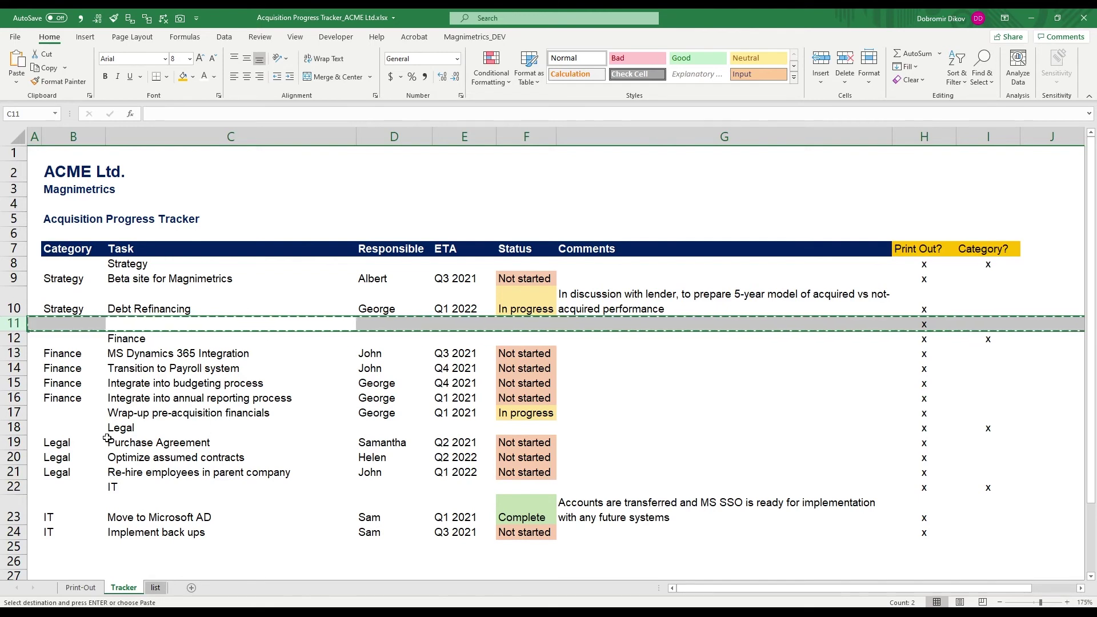
{"action": "left_click", "coordinate": [16, 428]}
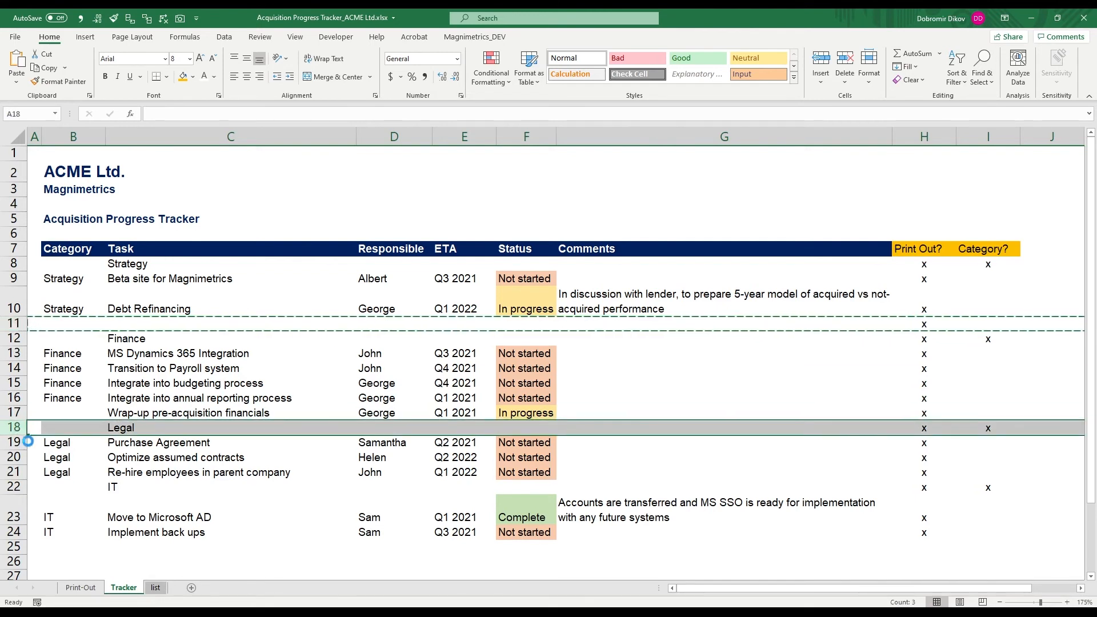
{"action": "key", "text": "ctrl+plus"}
{"action": "key", "text": "ctrl+c"}
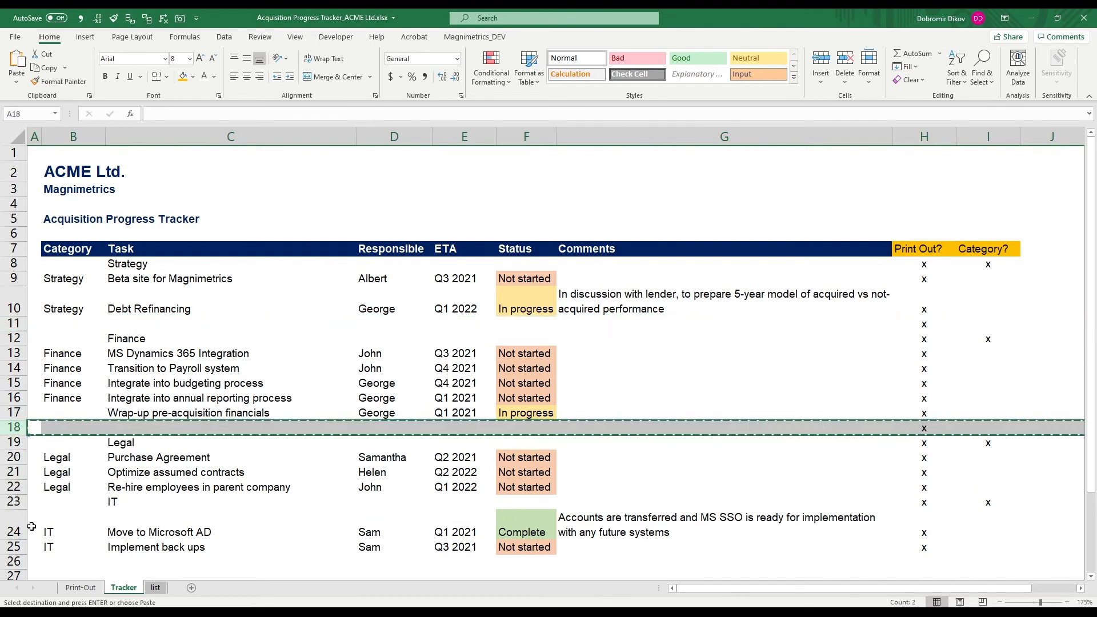
{"action": "left_click", "coordinate": [15, 502]}
{"action": "key", "text": "ctrl+plus"}
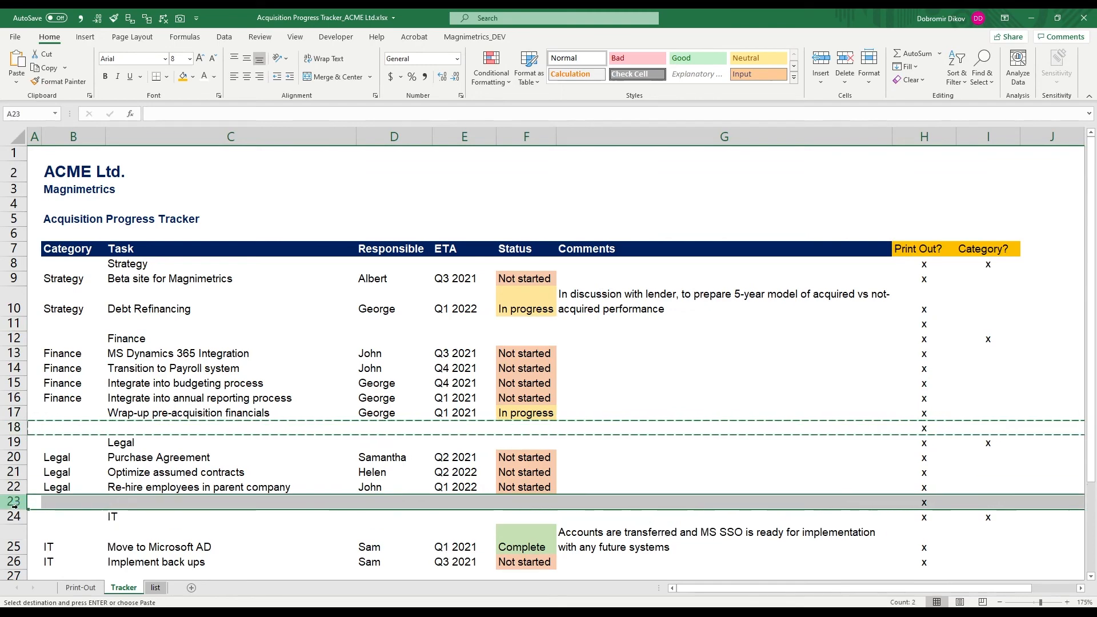
Step: Review the spaced category groups on Print-Out and return to Tracker
{"action": "left_click", "coordinate": [197, 398]}
{"action": "left_click", "coordinate": [81, 587]}
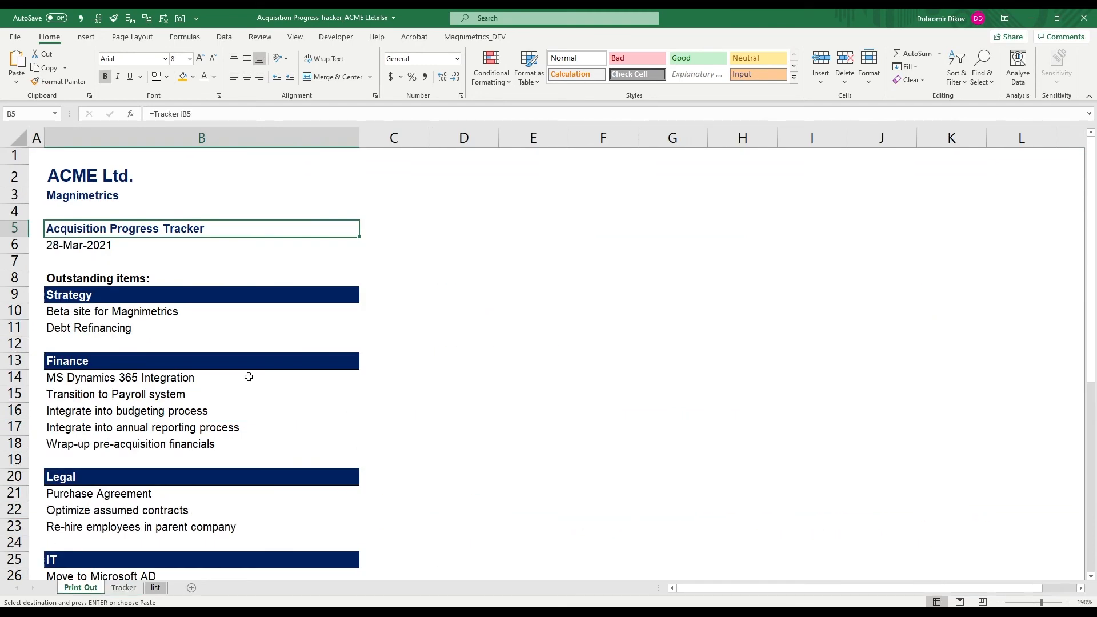
{"action": "scroll", "coordinate": [174, 412], "scroll_direction": "down", "scroll_amount": 3}
{"action": "scroll", "coordinate": [163, 446], "scroll_direction": "down", "scroll_amount": 2}
{"action": "scroll", "coordinate": [155, 462], "scroll_direction": "up", "scroll_amount": 5}
{"action": "scroll", "coordinate": [157, 450], "scroll_direction": "down", "scroll_amount": 2}
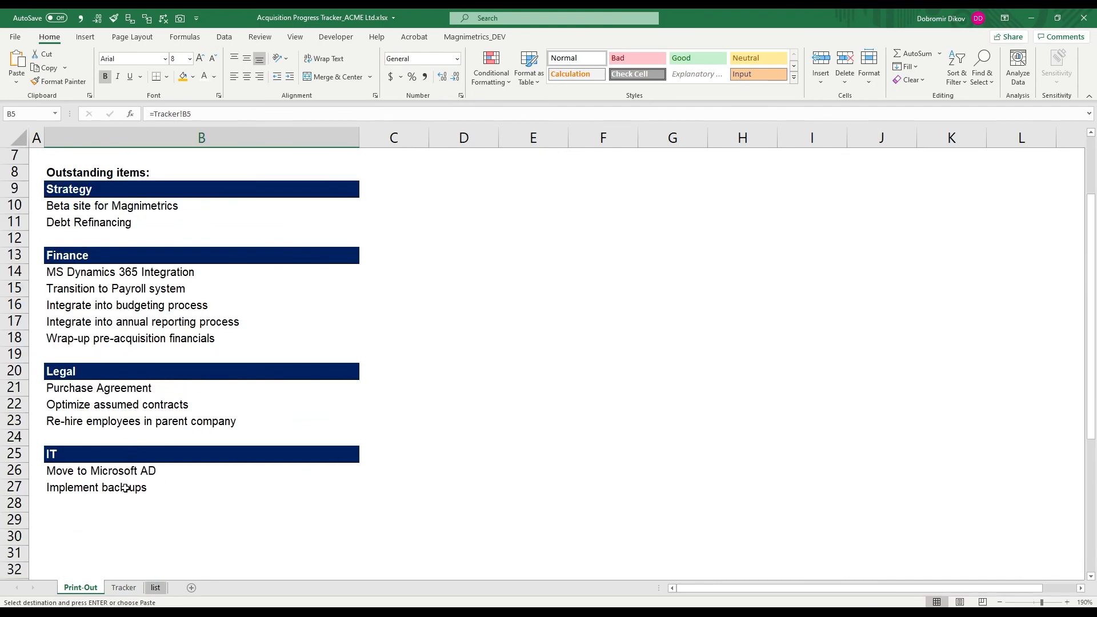
{"action": "key", "text": "ctrl+Page_Down"}
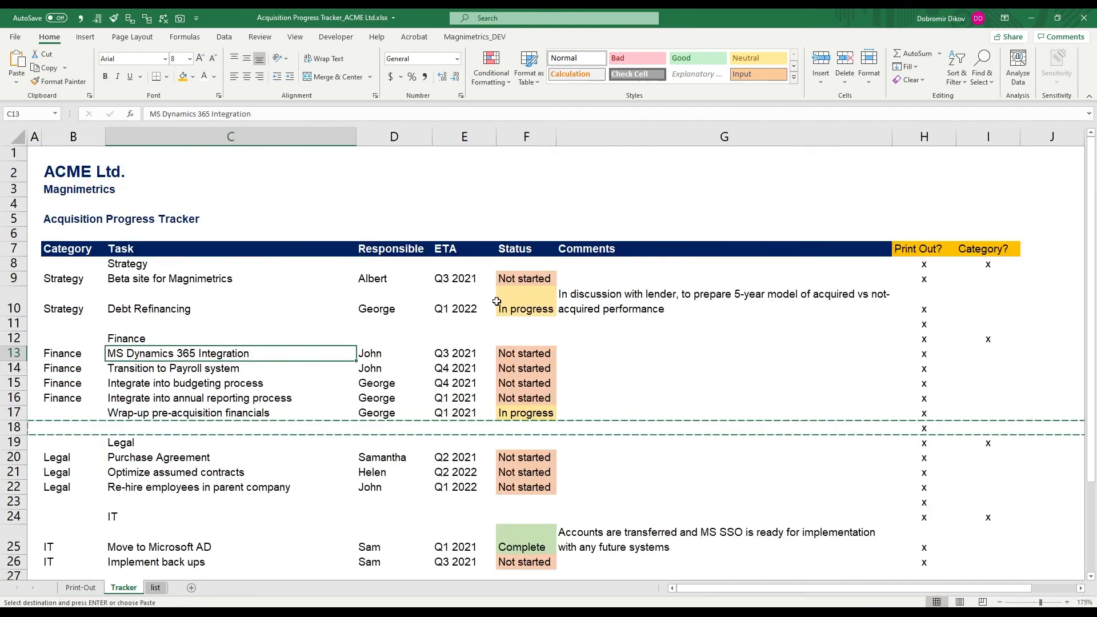
Step: Move through the Status and Comments cells down to G13 on Tracker
{"action": "left_click", "coordinate": [538, 277]}
{"action": "key", "text": "Down"}
{"action": "key", "text": "Down"}
{"action": "key", "text": "Down"}
{"action": "key", "text": "Down"}
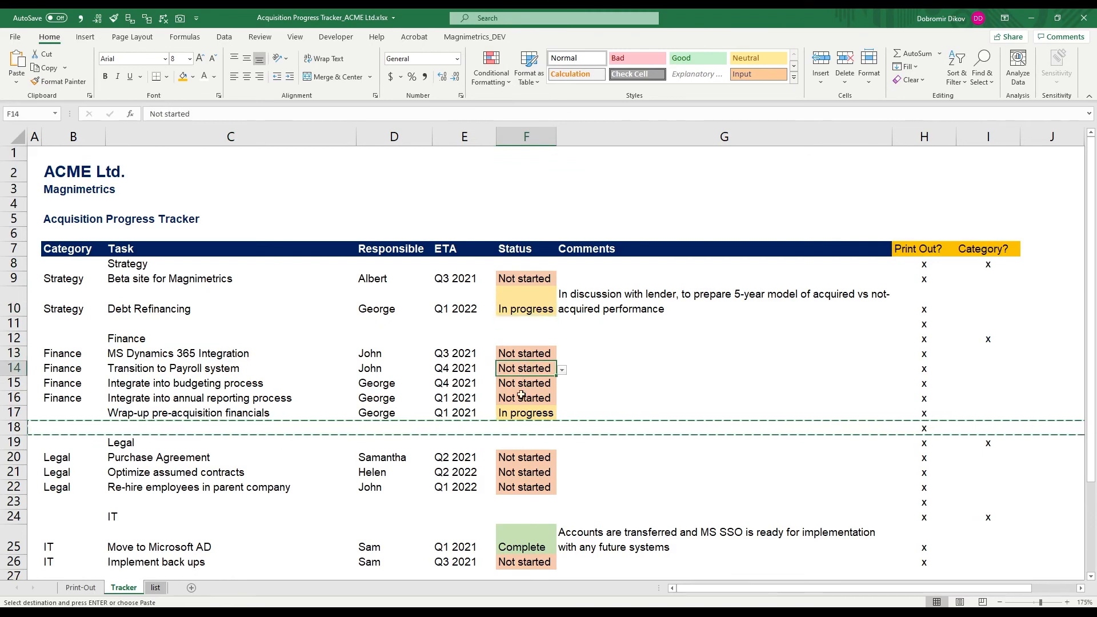
{"action": "key", "text": "Down"}
{"action": "key", "text": "Down"}
{"action": "key", "text": "Down"}
{"action": "left_click", "coordinate": [525, 367]}
{"action": "left_click", "coordinate": [632, 364]}
{"action": "key", "text": "Down"}
{"action": "key", "text": "Down"}
{"action": "key", "text": "Up"}
{"action": "key", "text": "Up"}
{"action": "key", "text": "Up"}
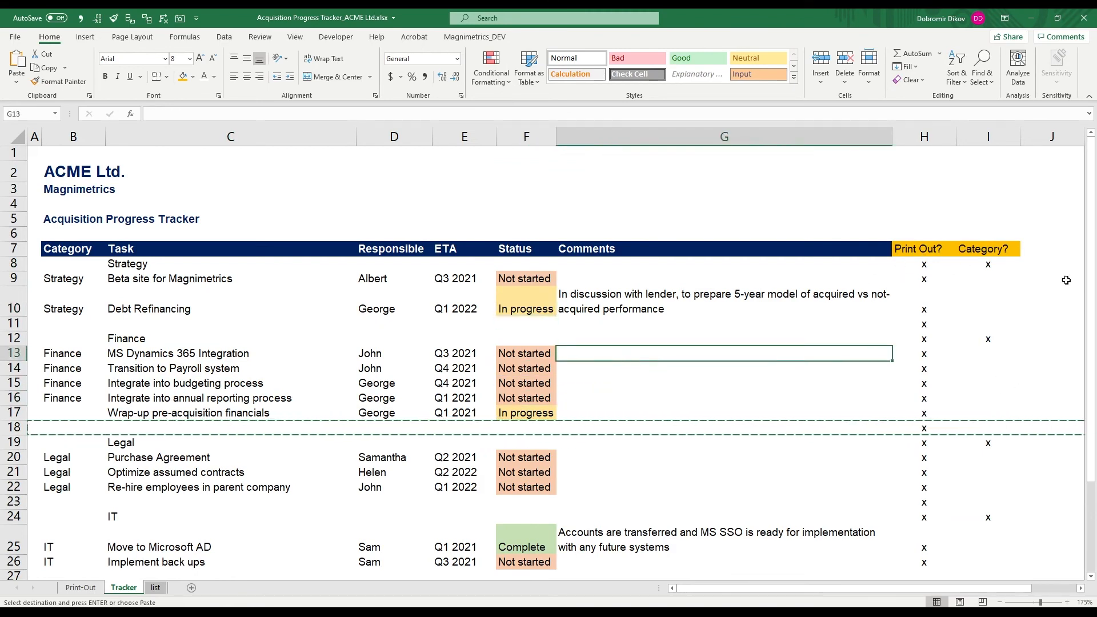
Step: Group helper columns H:I (Print Out?, Category?) via Data > Group, test collapse/expand, return to Print-Out
{"action": "left_click_drag", "start_coordinate": [924, 137], "coordinate": [988, 137]}
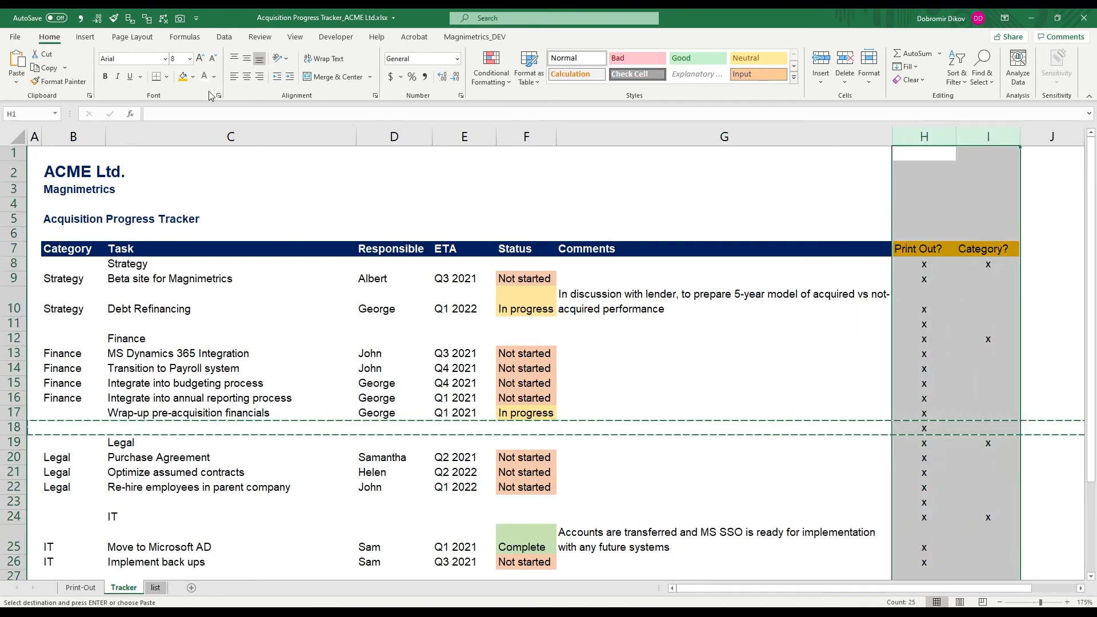
{"action": "left_click", "coordinate": [223, 37]}
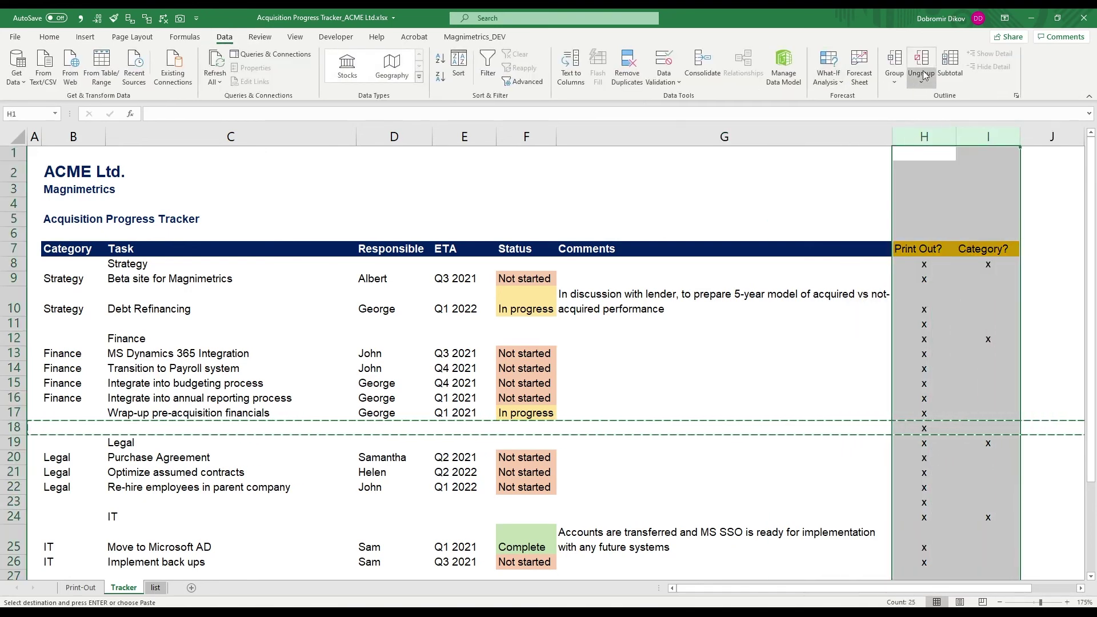
{"action": "left_click", "coordinate": [894, 62]}
{"action": "left_click", "coordinate": [1024, 135]}
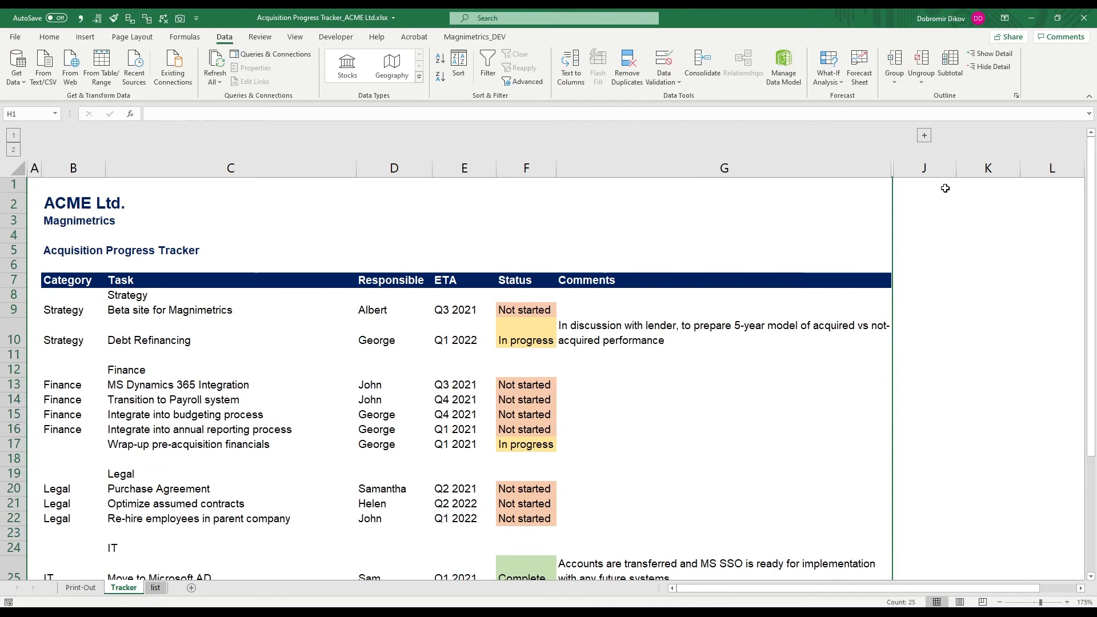
{"action": "left_click", "coordinate": [924, 135]}
{"action": "left_click", "coordinate": [219, 348]}
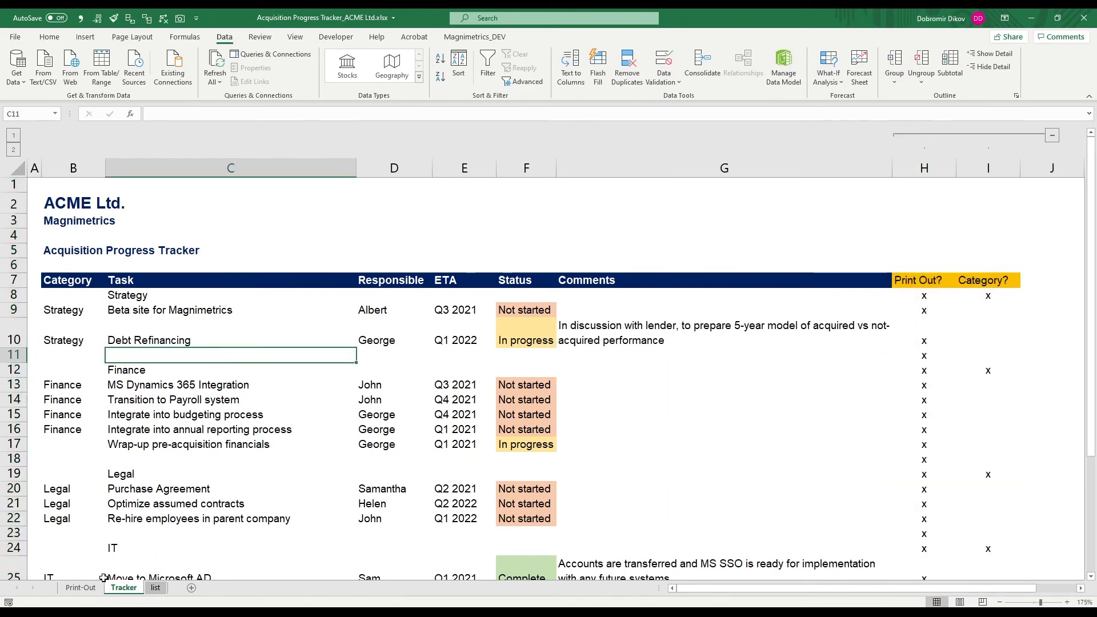
{"action": "left_click", "coordinate": [80, 588]}
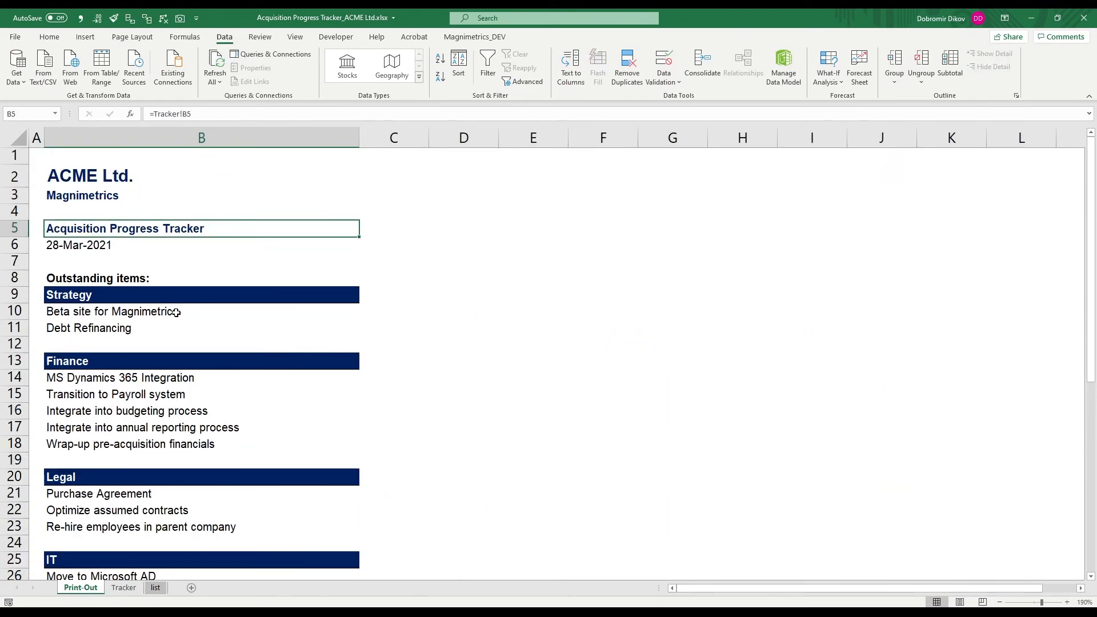
{"action": "left_click", "coordinate": [183, 263]}
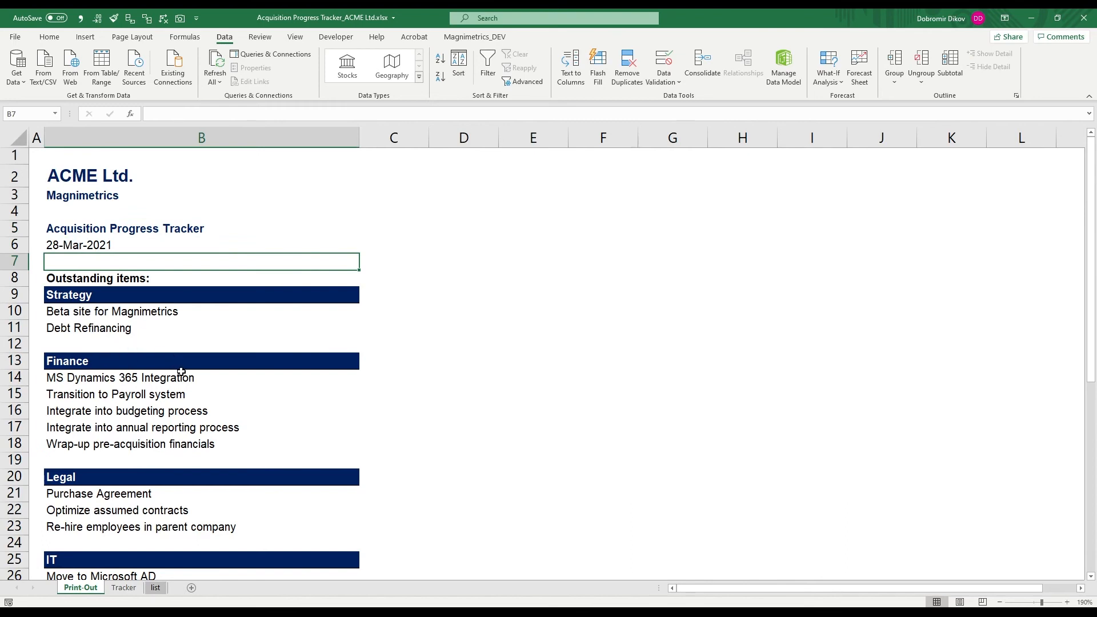
{"action": "scroll", "coordinate": [183, 364], "scroll_direction": "down", "scroll_amount": 2}
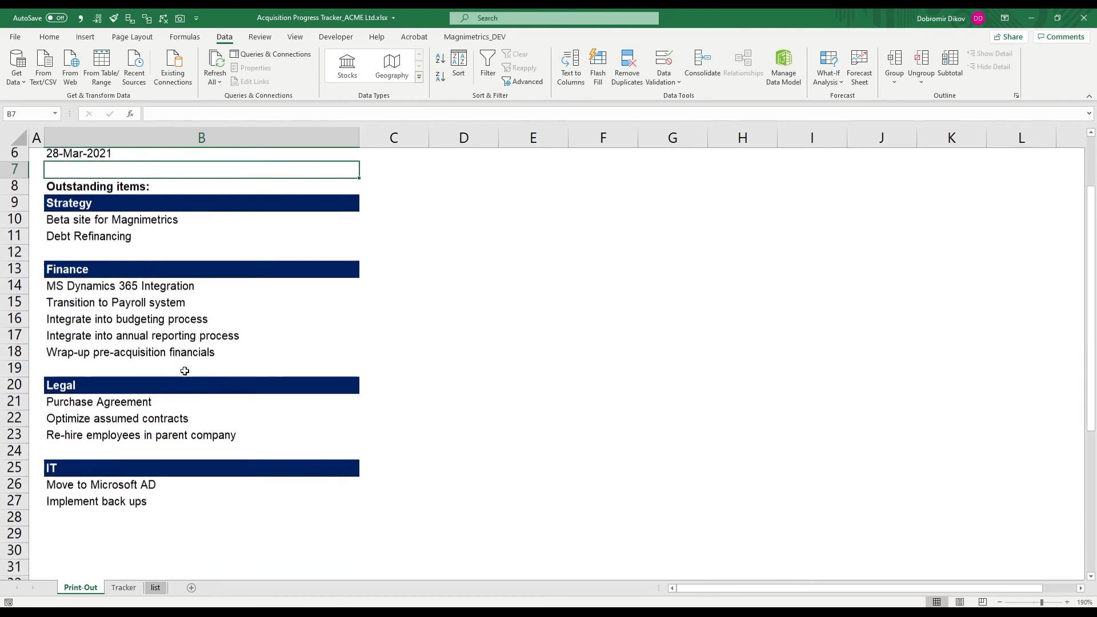
{"action": "scroll", "coordinate": [184, 364], "scroll_direction": "down", "scroll_amount": 1}
{"action": "scroll", "coordinate": [185, 372], "scroll_direction": "up", "scroll_amount": 3}
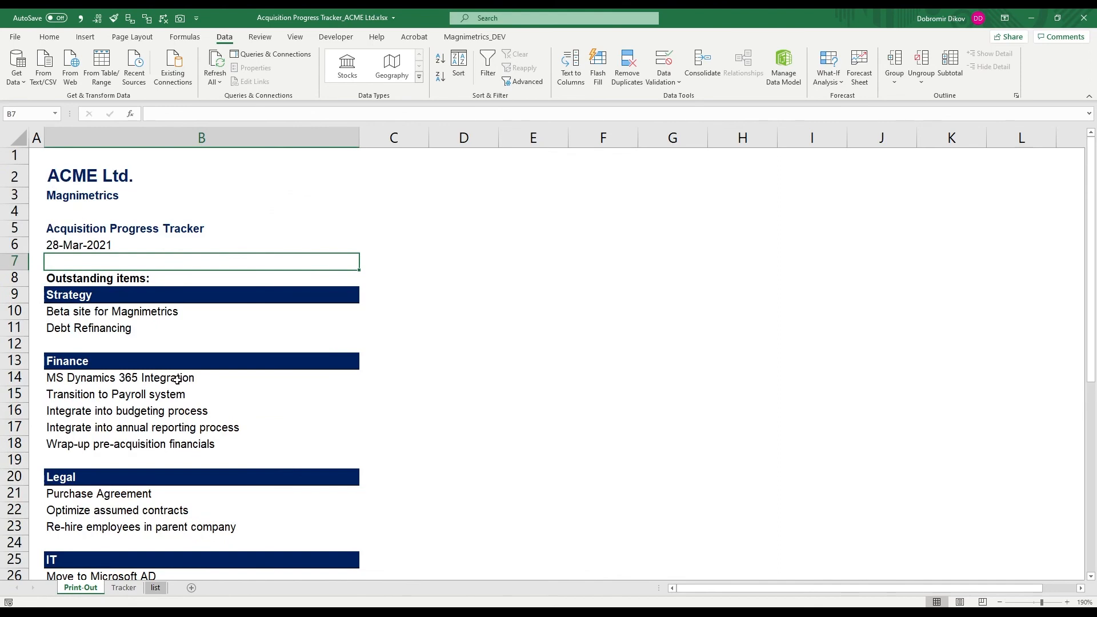